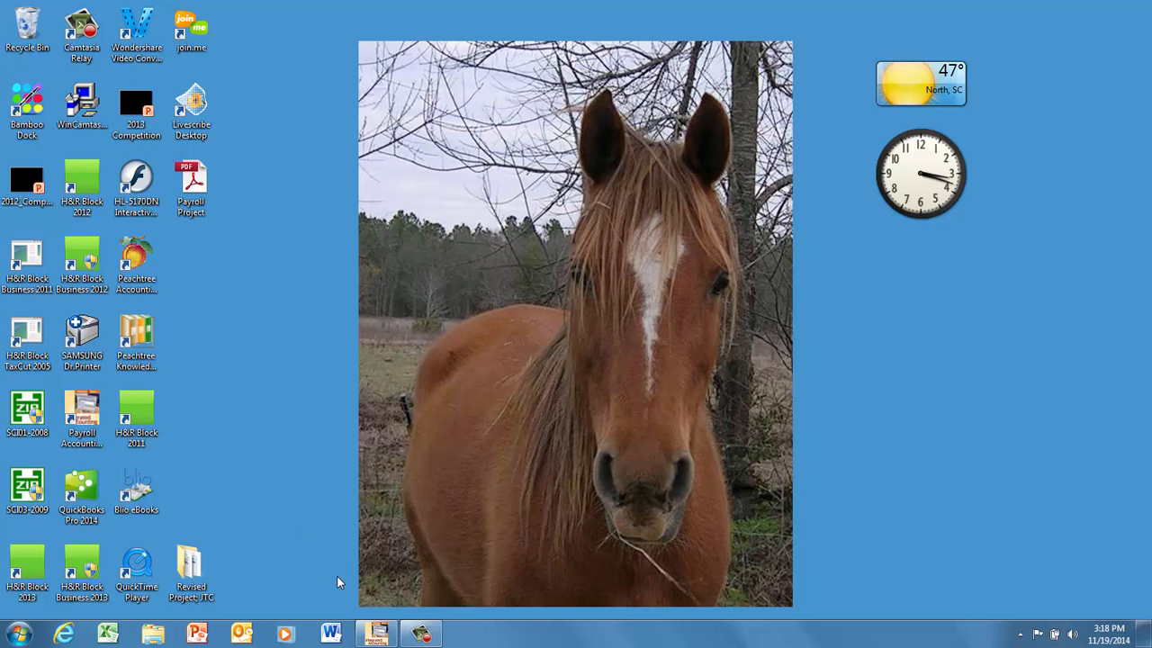
# Switch to Integrated Accounting 7.0 and open the accounting file Payroll File 2012.IA7.
pyautogui.moveTo(379, 639)
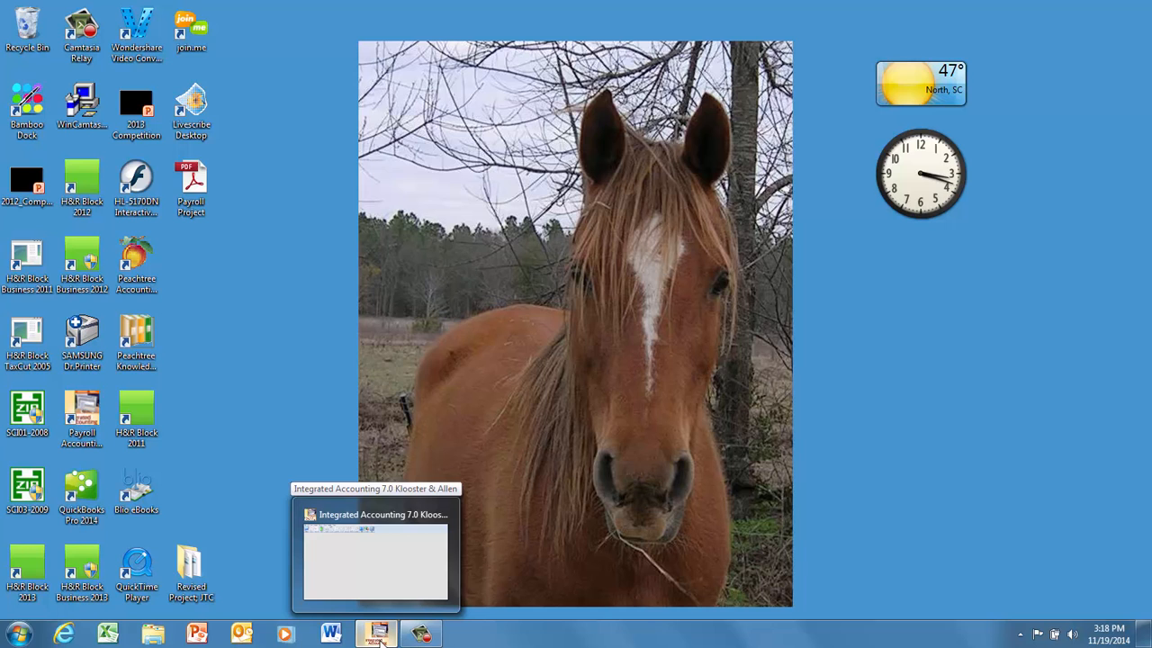
pyautogui.click(379, 639)
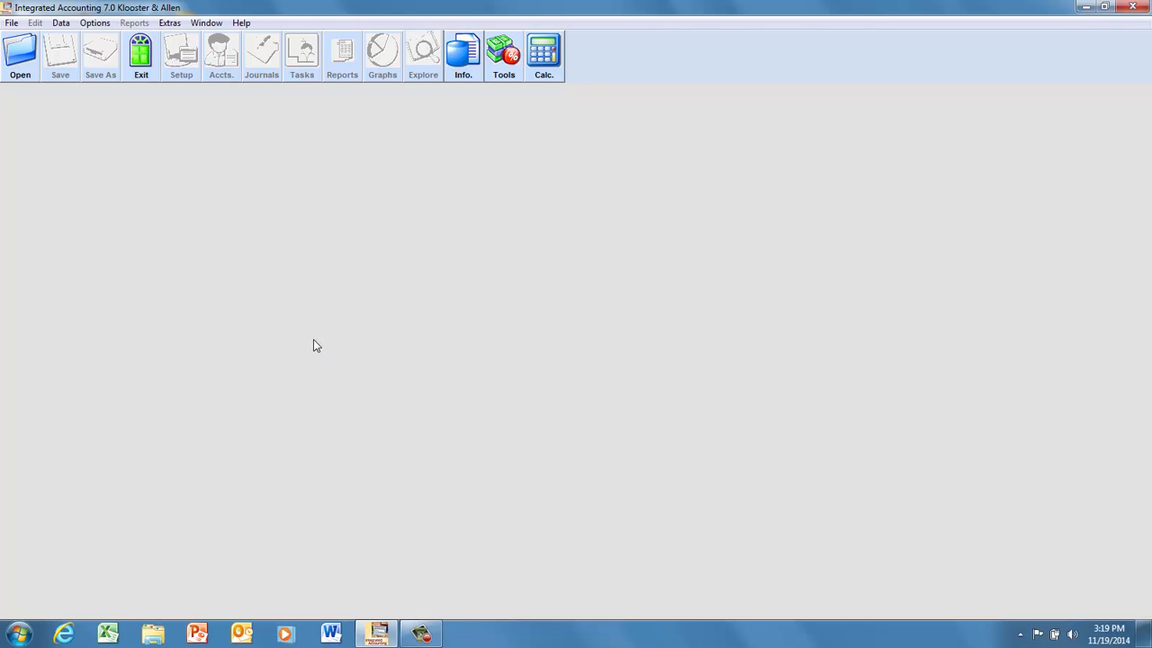
pyautogui.click(15, 61)
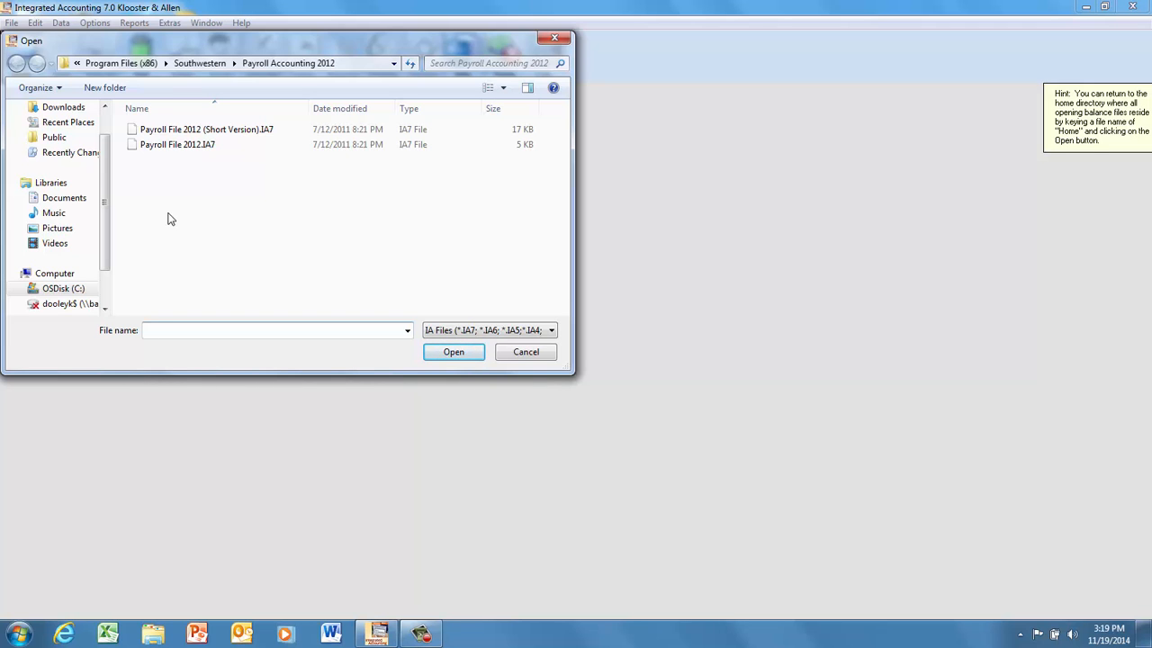
pyautogui.click(185, 145)
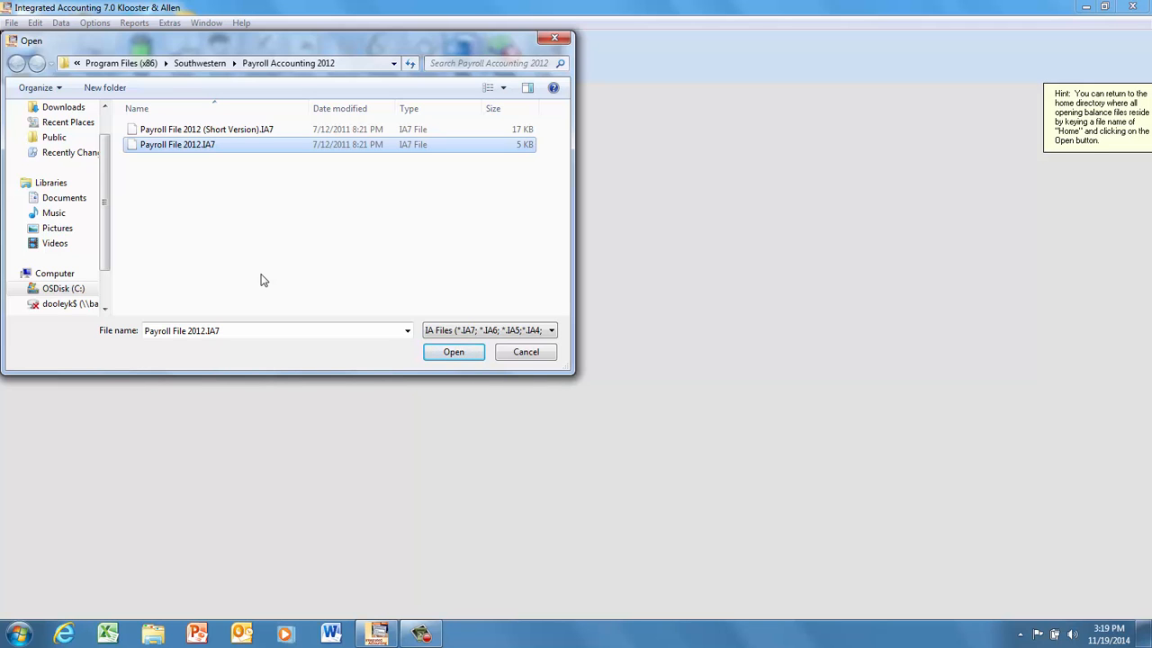
pyautogui.click(454, 355)
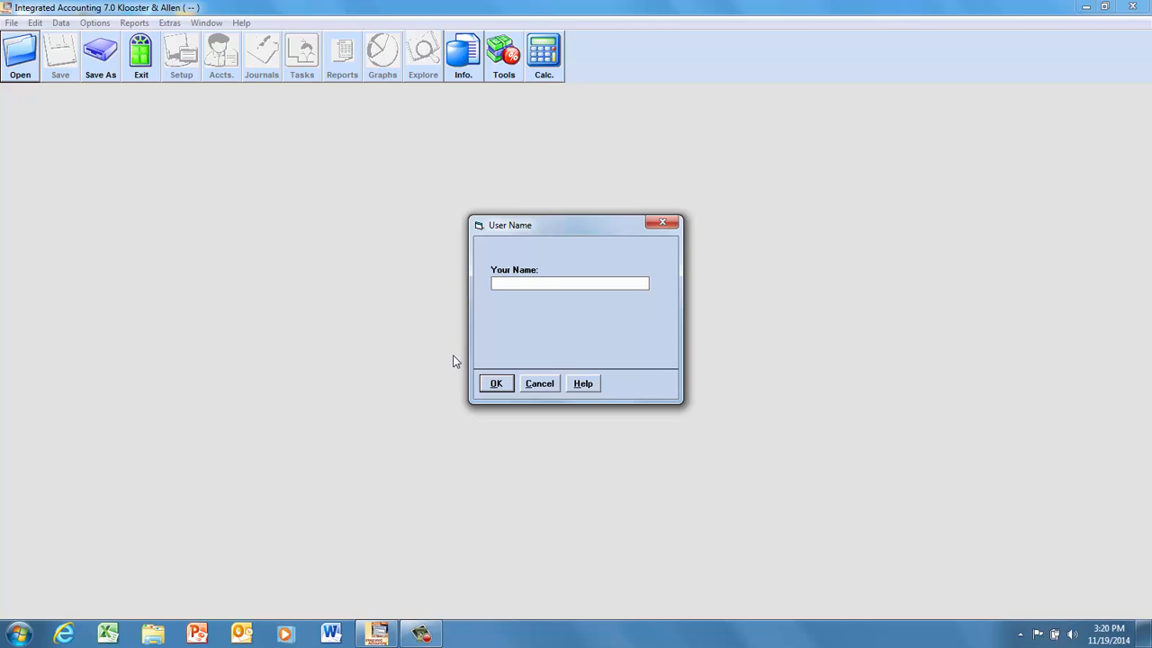
# Enter Tutorial as the user name for the payroll file and confirm it.
pyautogui.write('Tutorial')
pyautogui.click(500, 386)
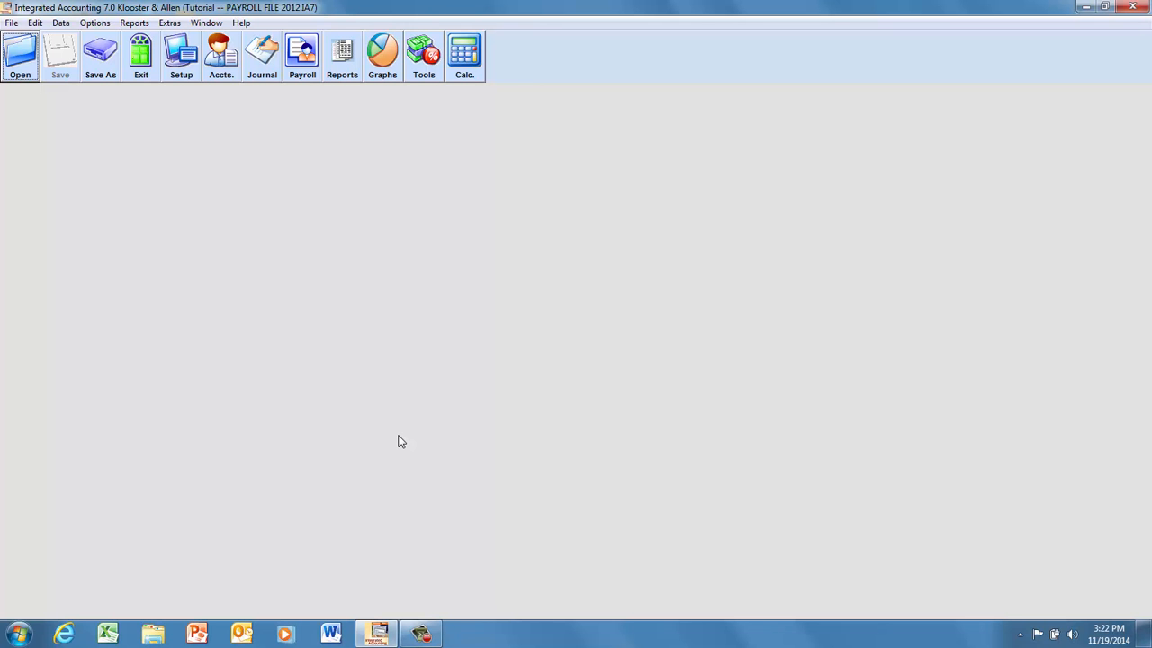
# Open account maintenance and look over the chart of accounts and the employee list.
pyautogui.click(220, 75)
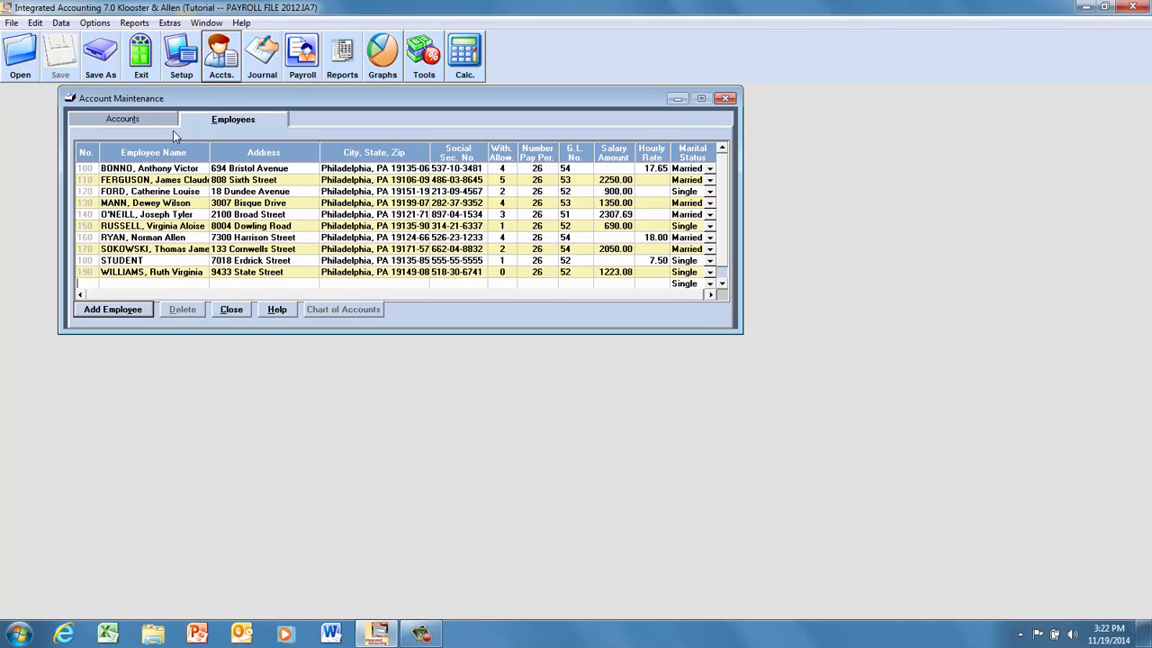
pyautogui.click(149, 124)
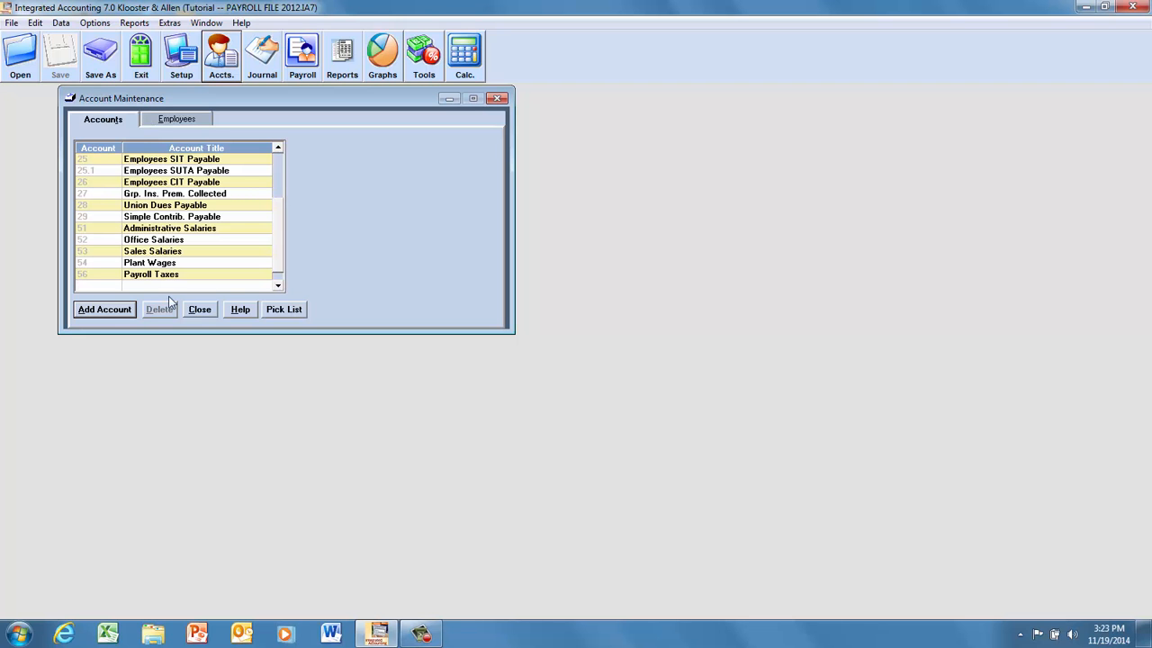
pyautogui.click(185, 120)
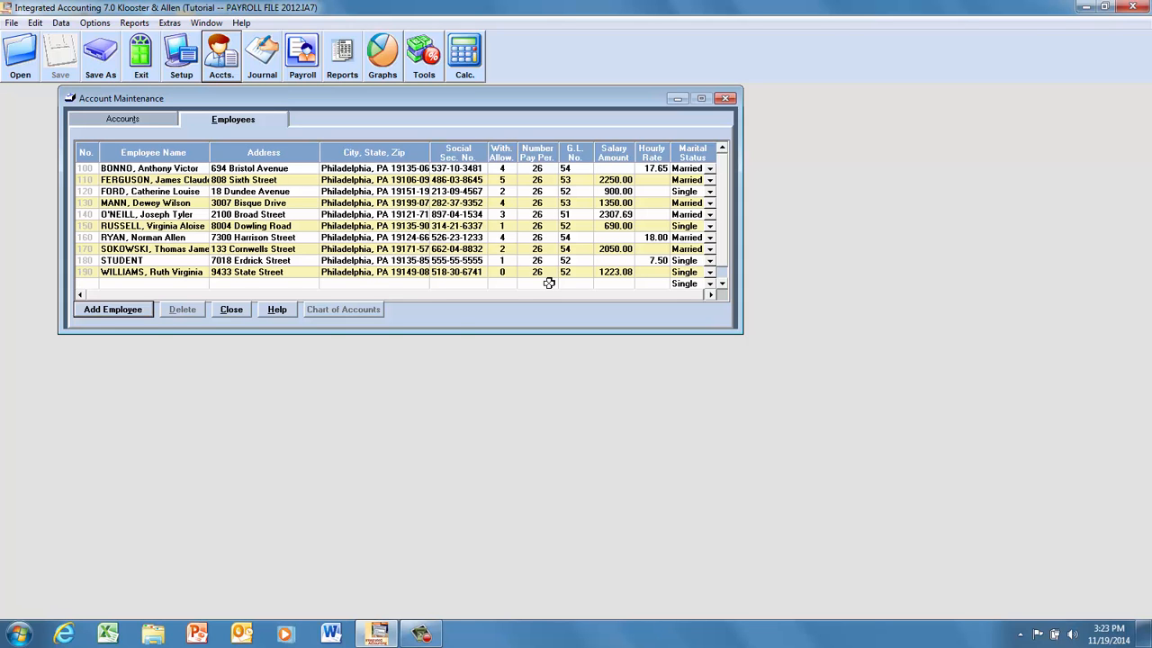
# Replace the STUDENT placeholder in the employee list with the student's last and first name, save the change and close account maintenance.
pyautogui.click(124, 262)
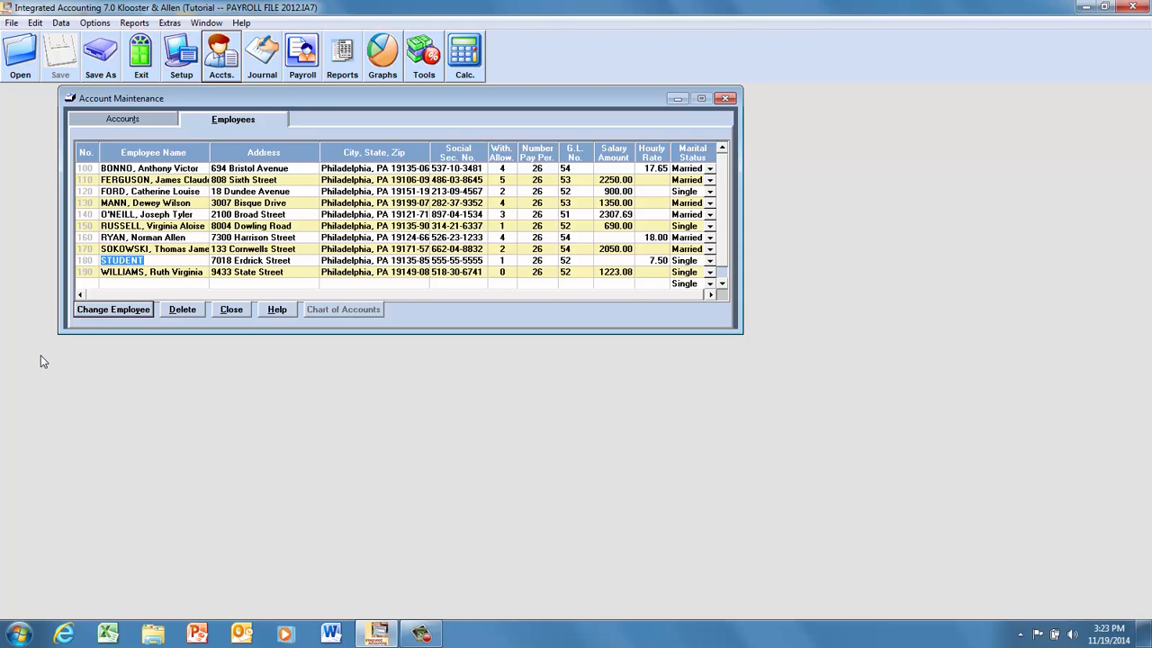
pyautogui.write('TUTORI')
pyautogui.write('AL')
pyautogui.write(',')
pyautogui.write(', ')
pyautogui.write('K')
pyautogui.write('AT')
pyautogui.press('BackSpace')
pyautogui.press('BackSpace')
pyautogui.write('at')
pyautogui.click(108, 310)
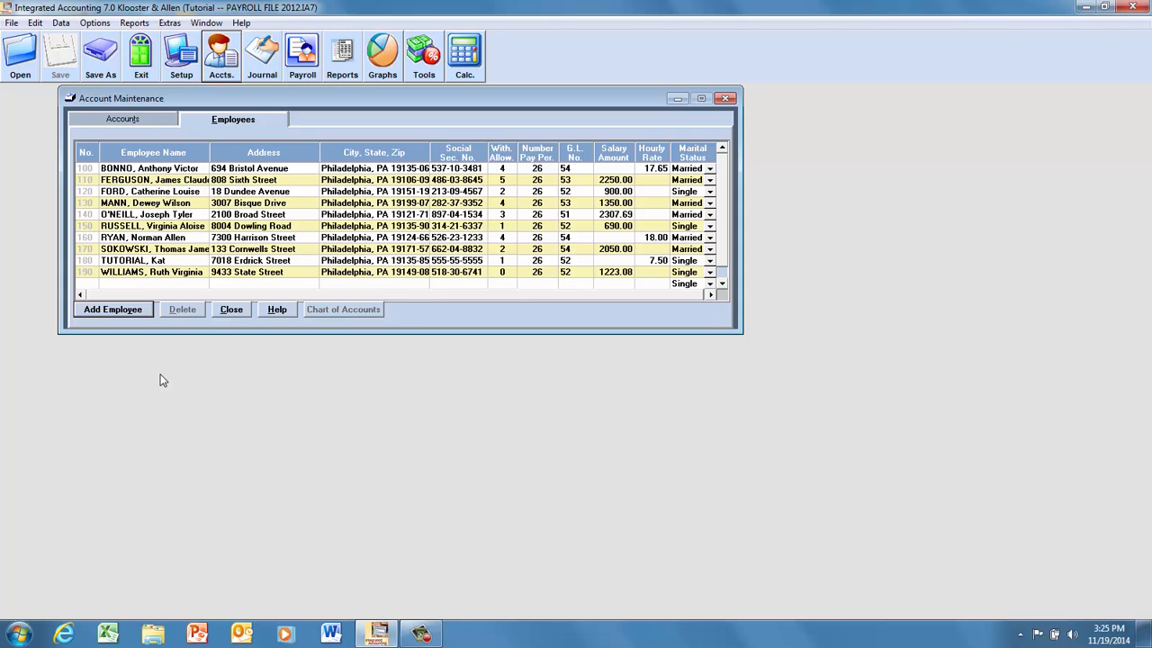
pyautogui.click(231, 310)
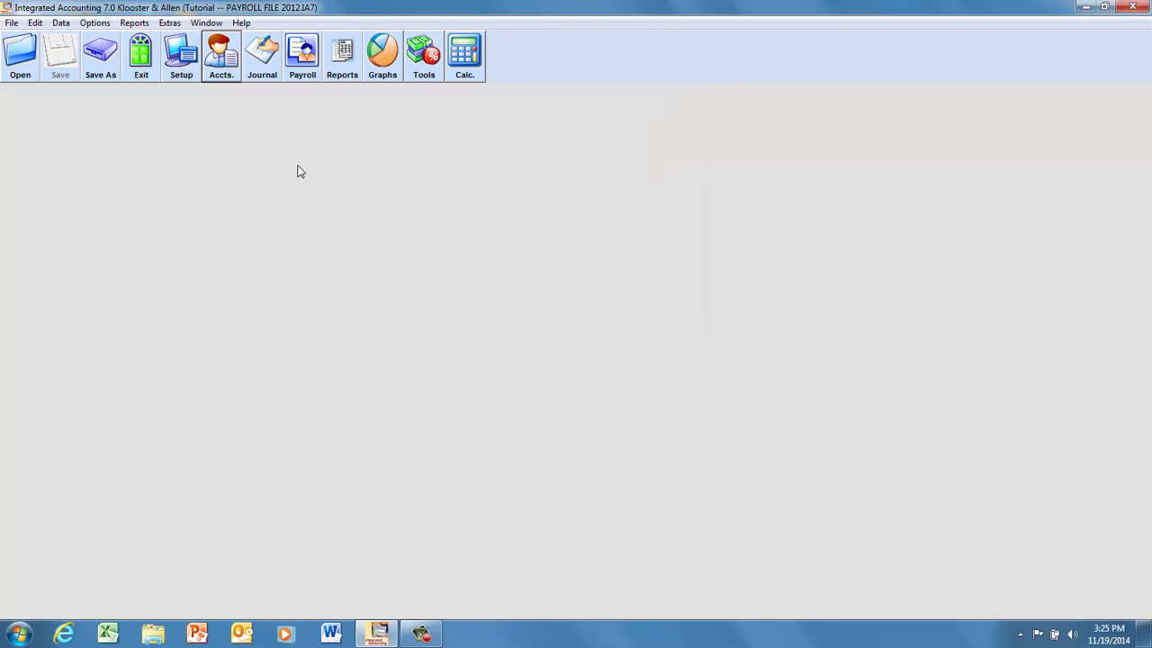
# Open the payroll task and set Union Dues as the only voluntary deduction for this pay period.
pyautogui.click(304, 76)
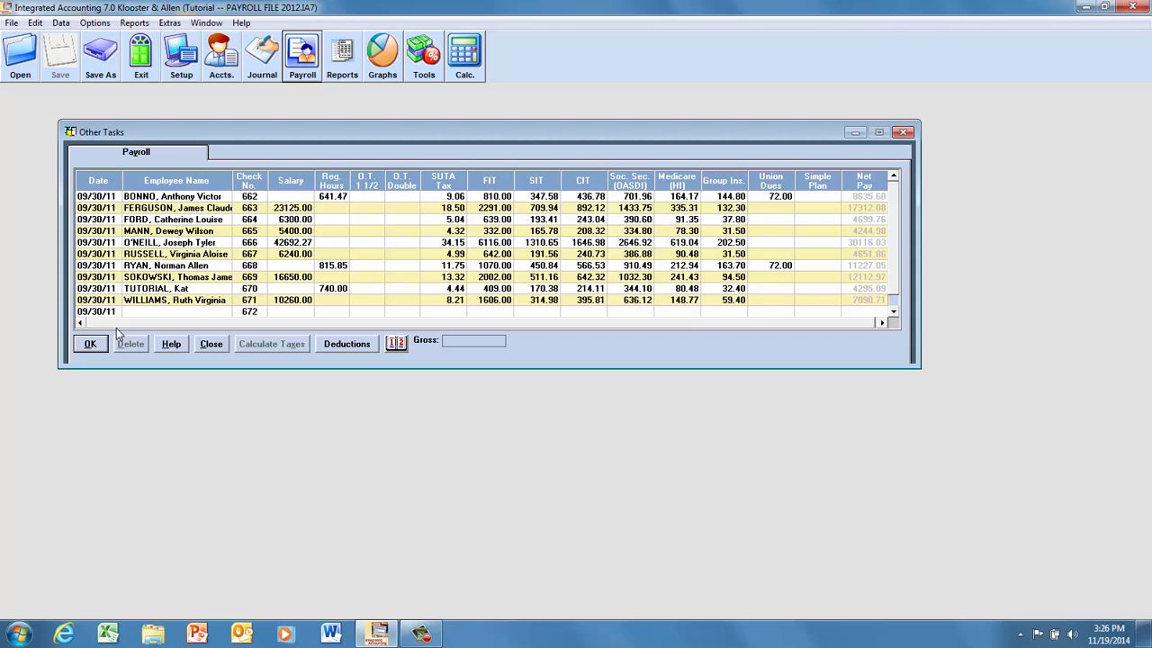
pyautogui.click(346, 351)
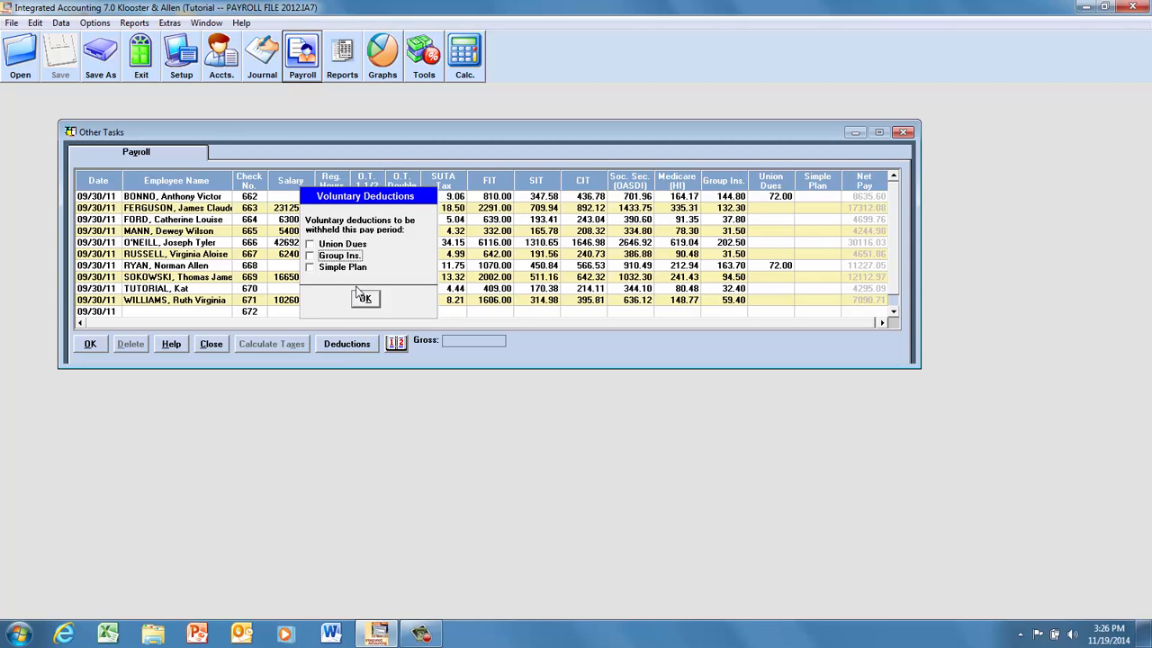
pyautogui.click(309, 245)
pyautogui.click(364, 299)
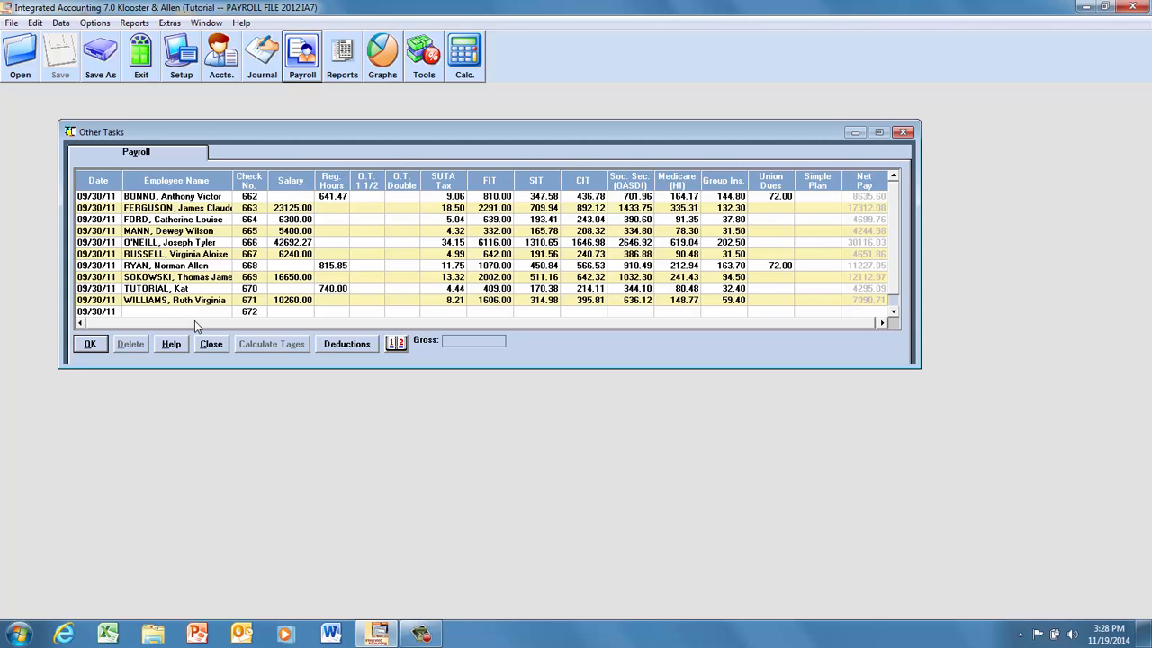
# Date the new blank payroll row 10/09/11 and accept the Union Dues deduction for it.
pyautogui.click(78, 311)
pyautogui.press('Left')
pyautogui.write('0101')
pyautogui.write('10')
pyautogui.write('9')
pyautogui.press('Tab')
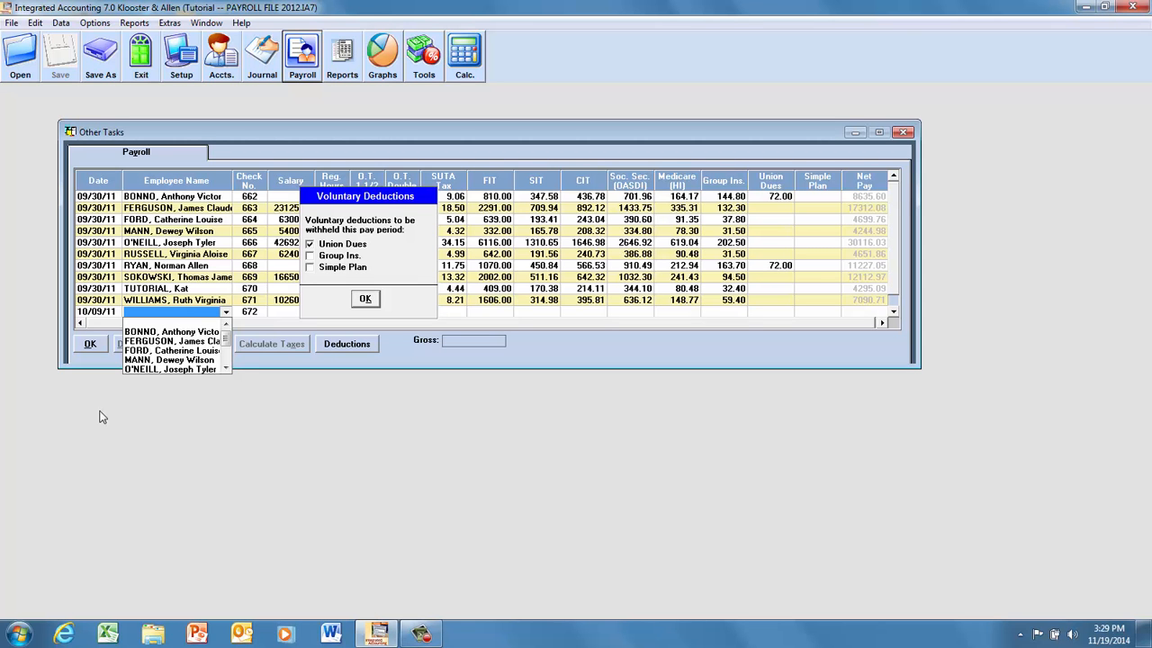
pyautogui.click(364, 298)
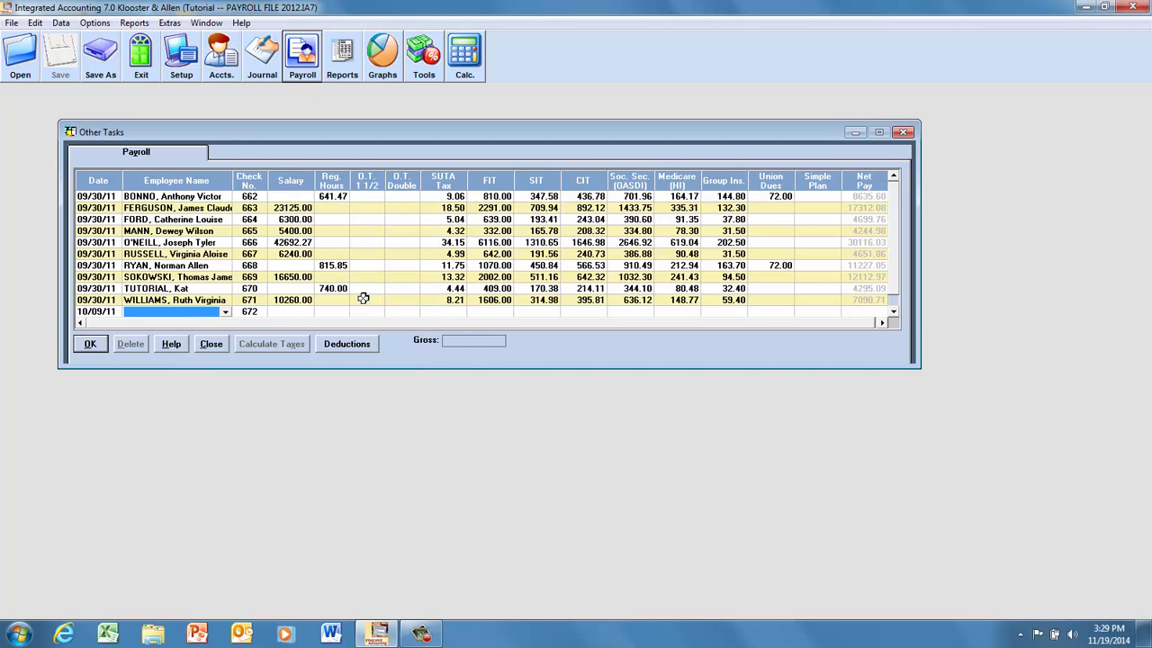
# Assign the first listed employee to the 10/09/11 payroll row, enter 80 regular hours and record it without calculated taxes.
pyautogui.click(225, 312)
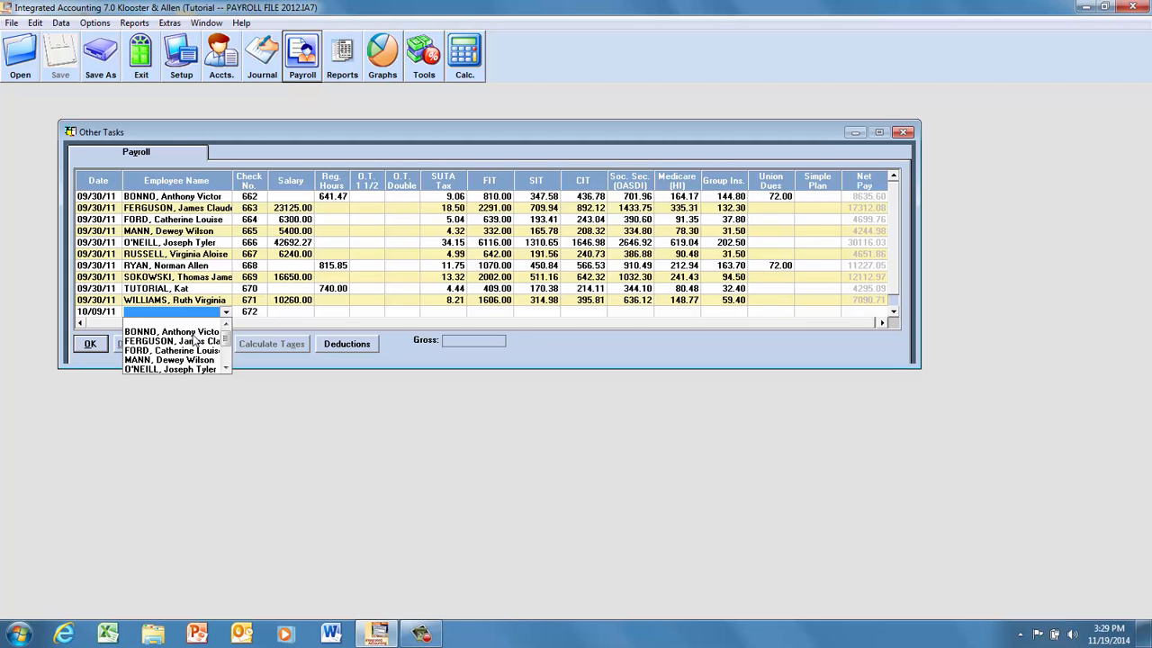
pyautogui.click(193, 332)
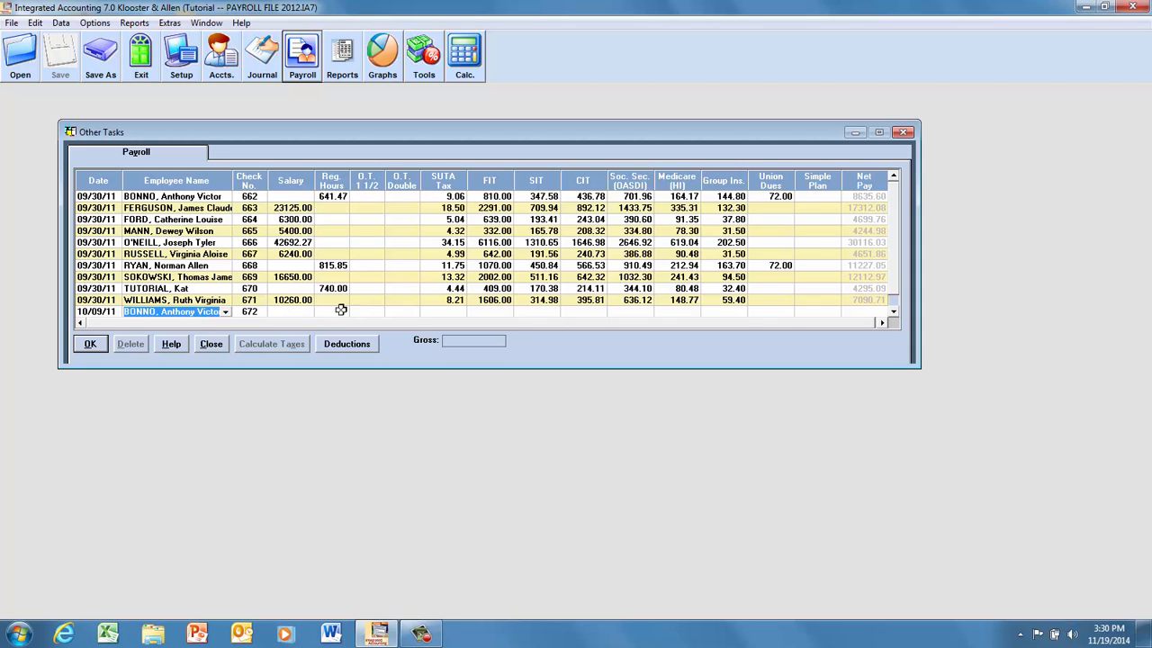
pyautogui.click(332, 311)
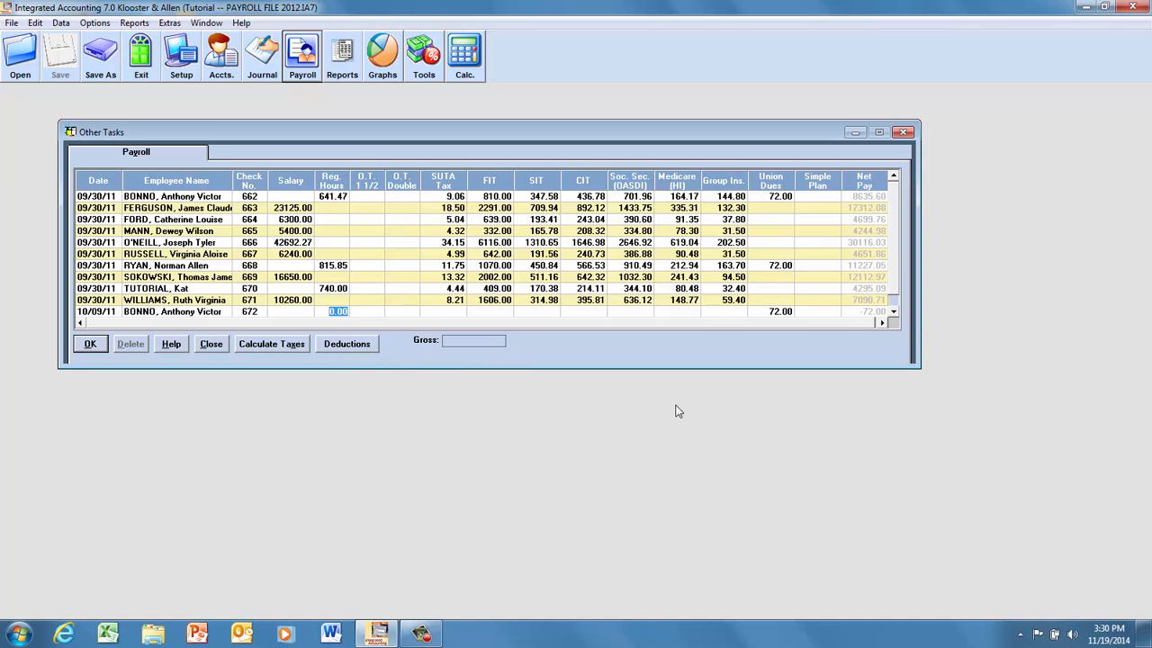
pyautogui.write('80')
pyautogui.press('Return')
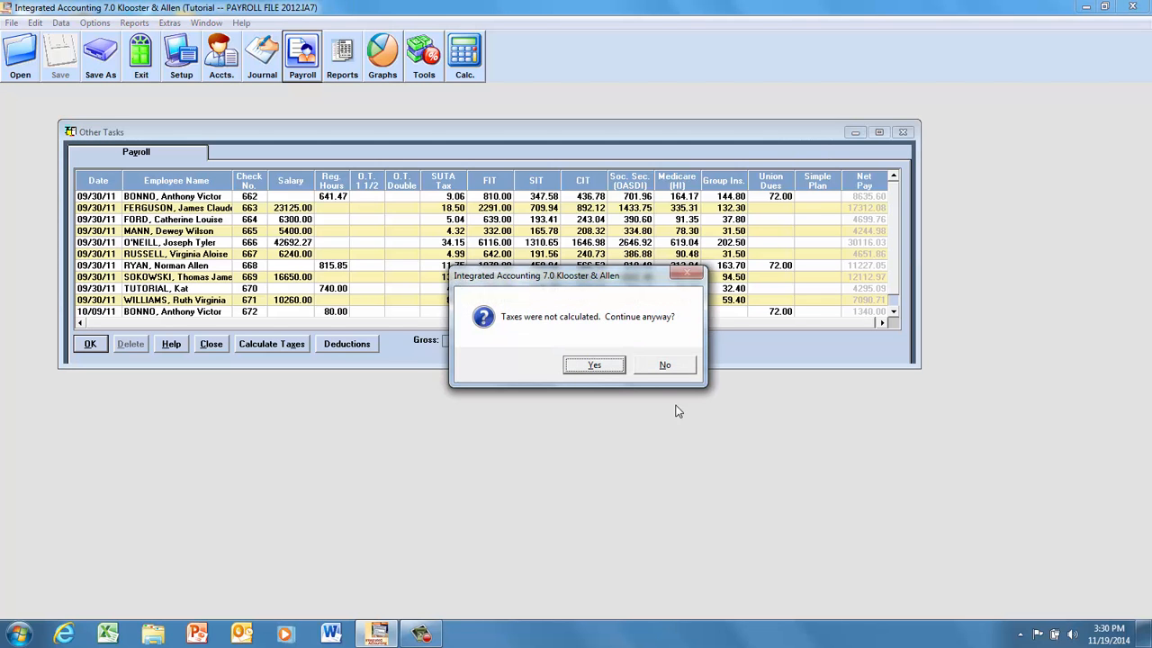
pyautogui.click(612, 369)
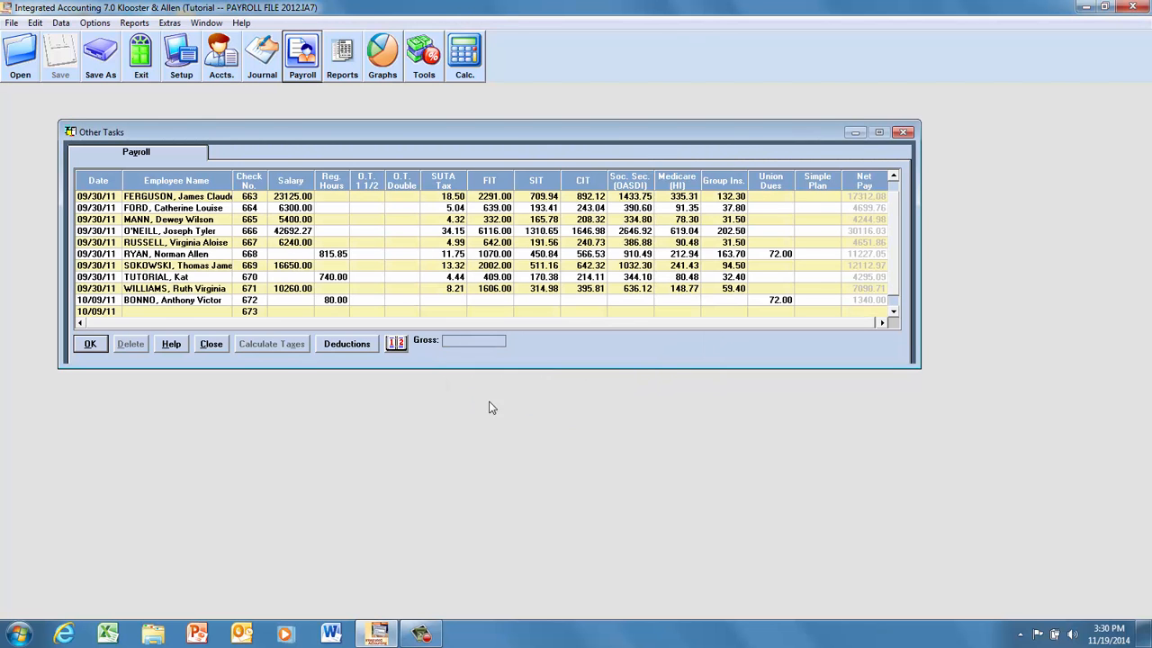
# Reselect the first employee's 10/09/11 payroll entry and calculate its taxes.
pyautogui.click(338, 302)
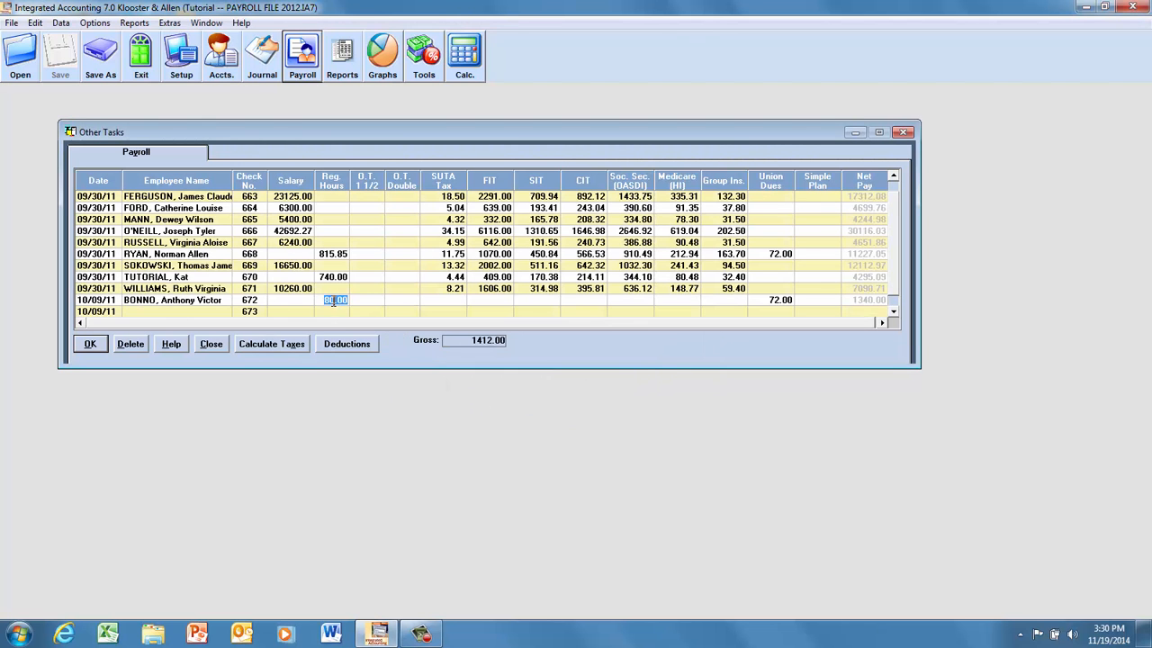
pyautogui.click(187, 304)
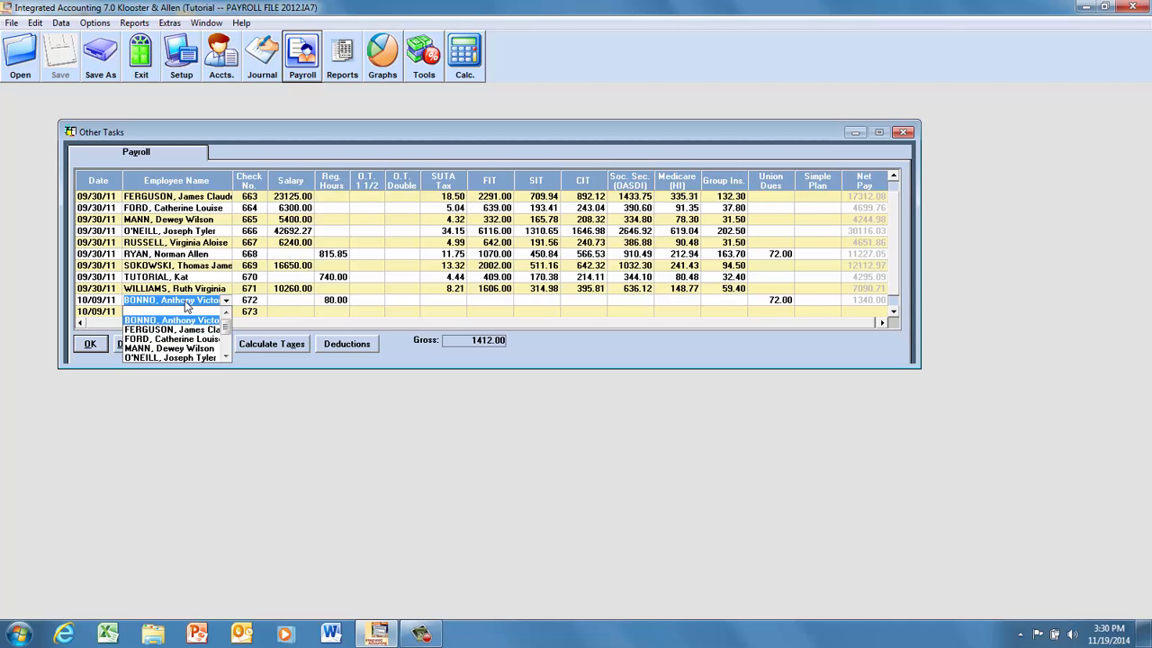
pyautogui.click(342, 302)
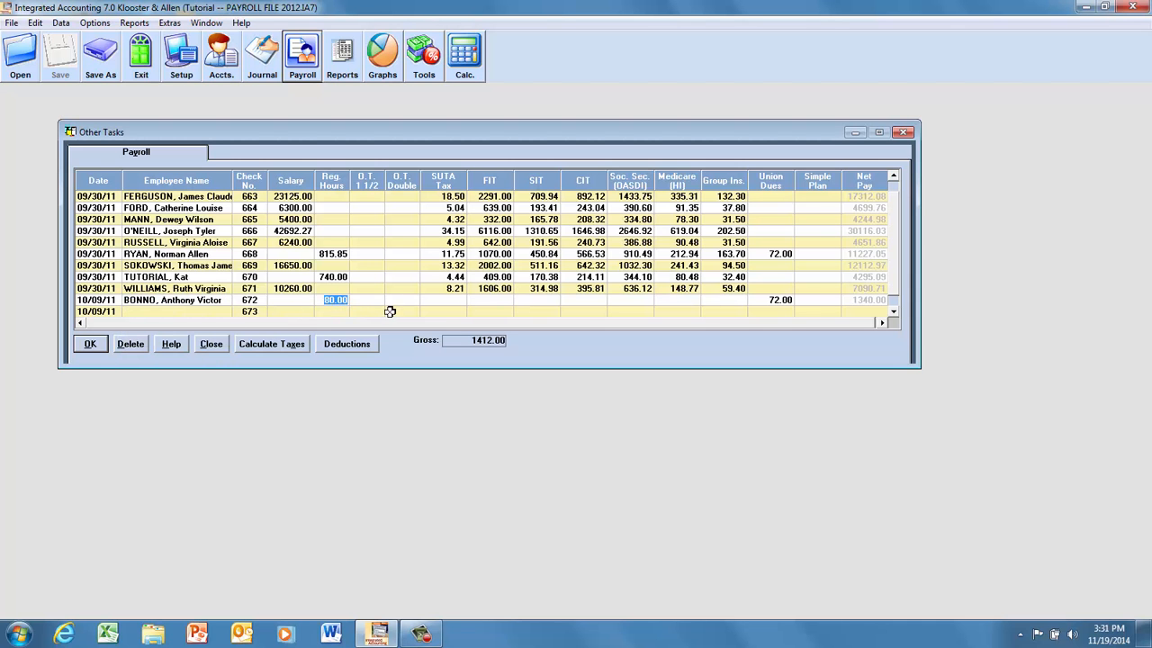
pyautogui.click(373, 301)
pyautogui.click(402, 300)
pyautogui.click(270, 344)
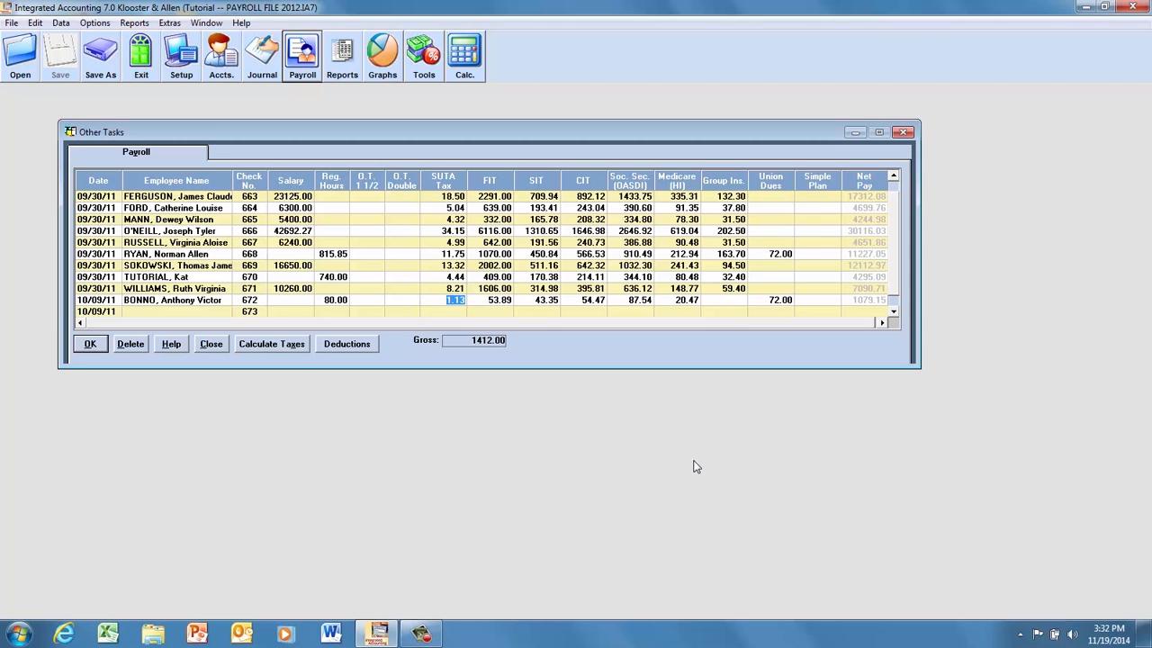
# Set the union dues on the first employee's 10/09/11 entry to 8.00 and record the entry.
pyautogui.click(773, 300)
pyautogui.write('8')
pyautogui.click(91, 345)
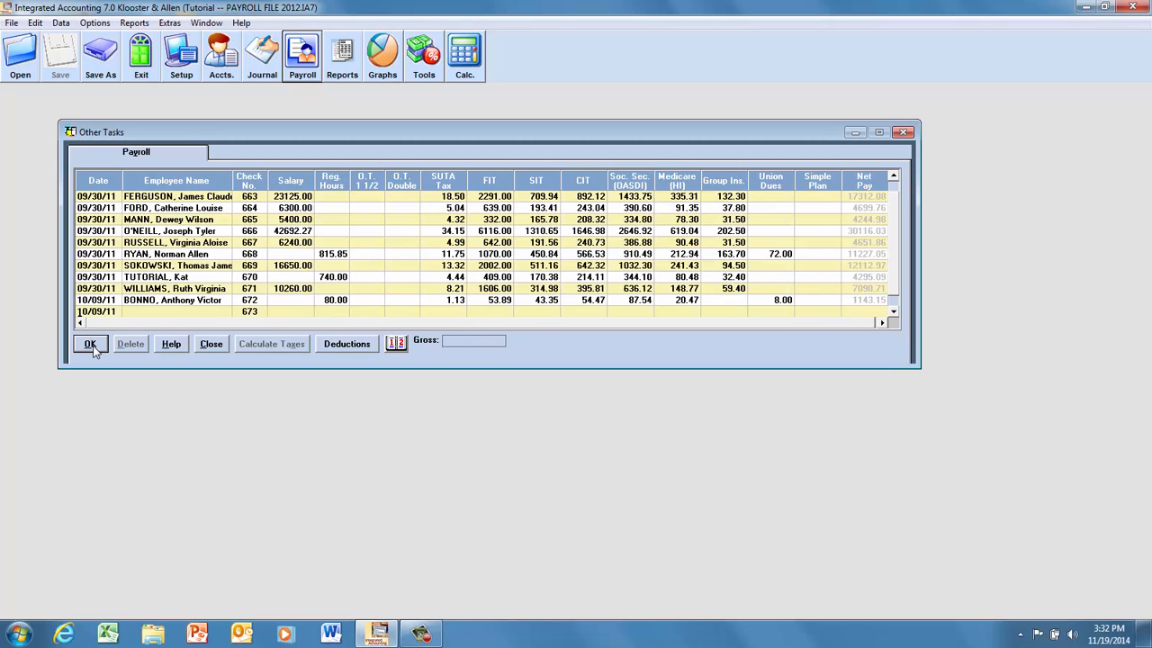
# Add a 10/09/11 payroll entry for the second listed employee with the 2250.00 salary, calculate the taxes and record it.
pyautogui.click(138, 312)
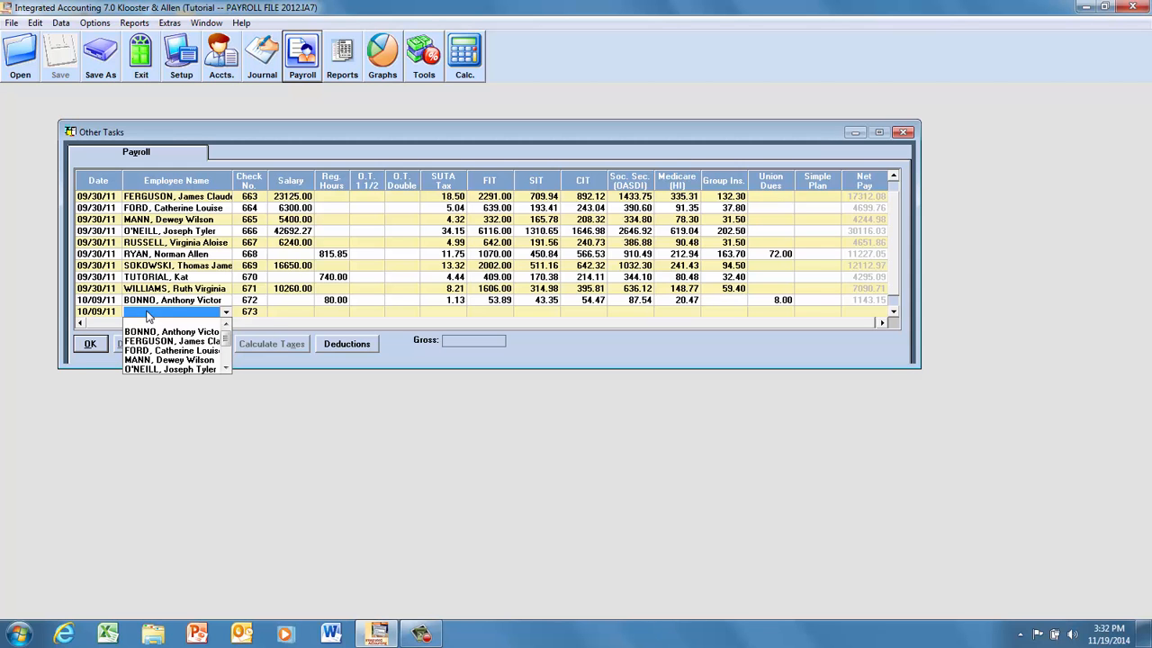
pyautogui.click(148, 341)
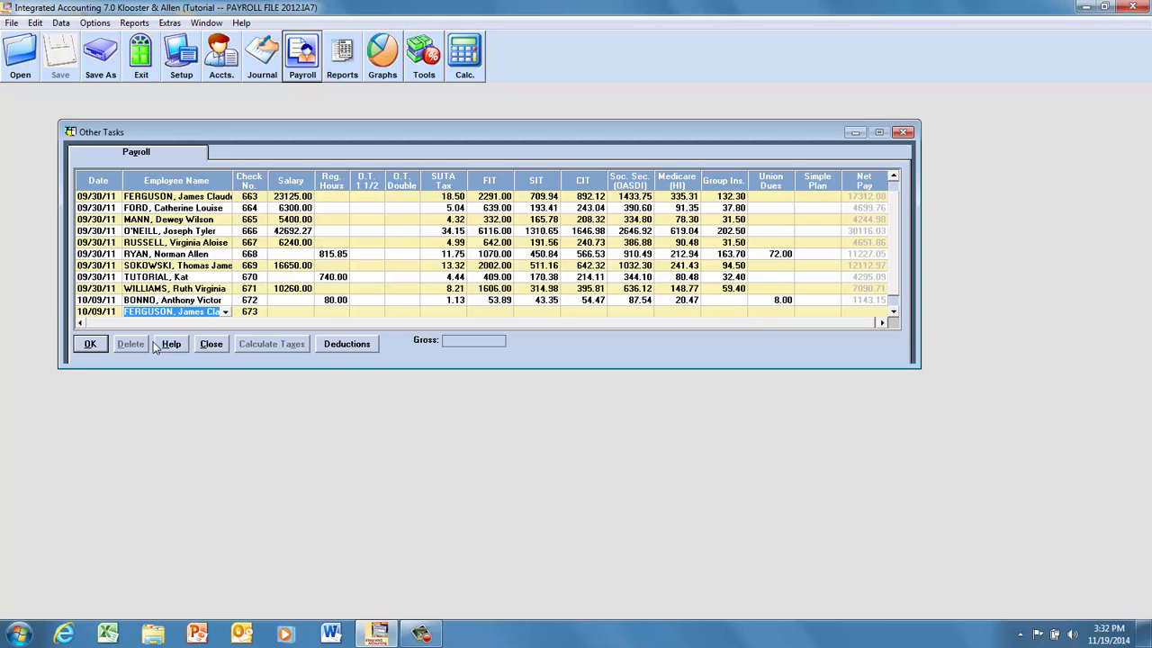
pyautogui.click(298, 311)
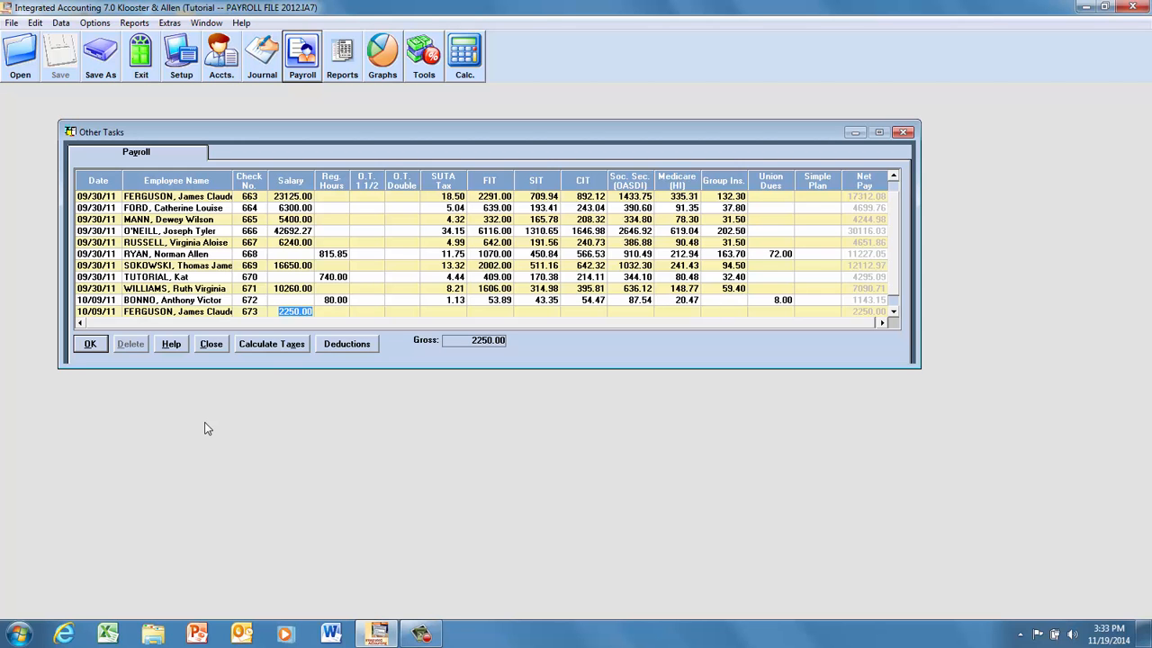
pyautogui.click(280, 345)
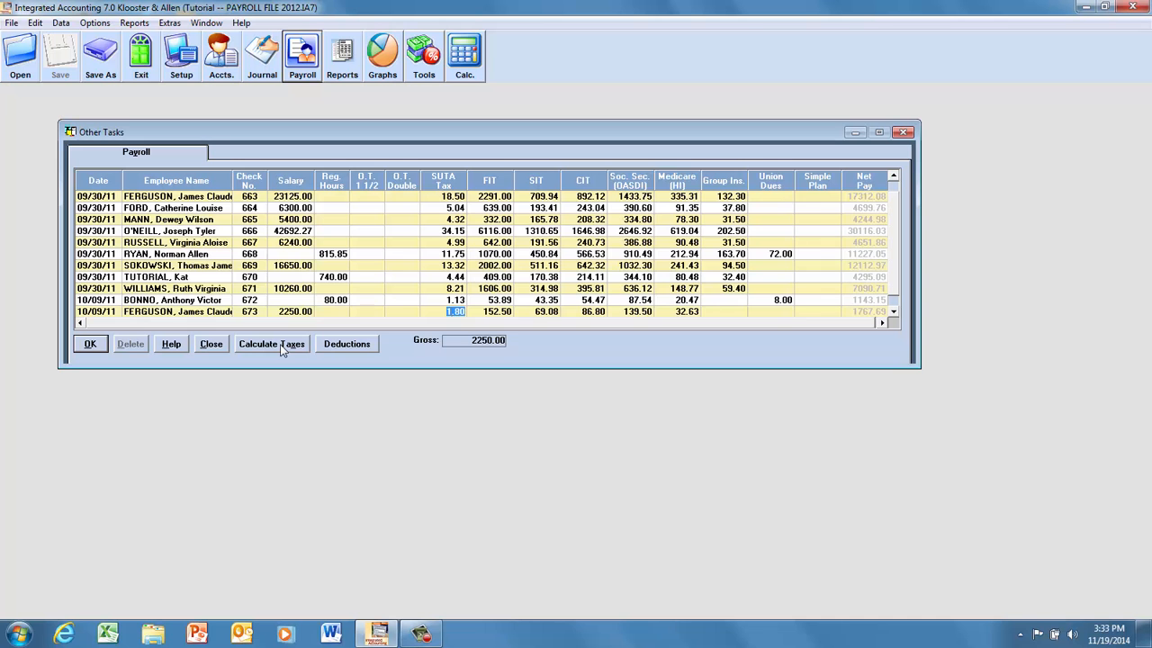
pyautogui.click(90, 346)
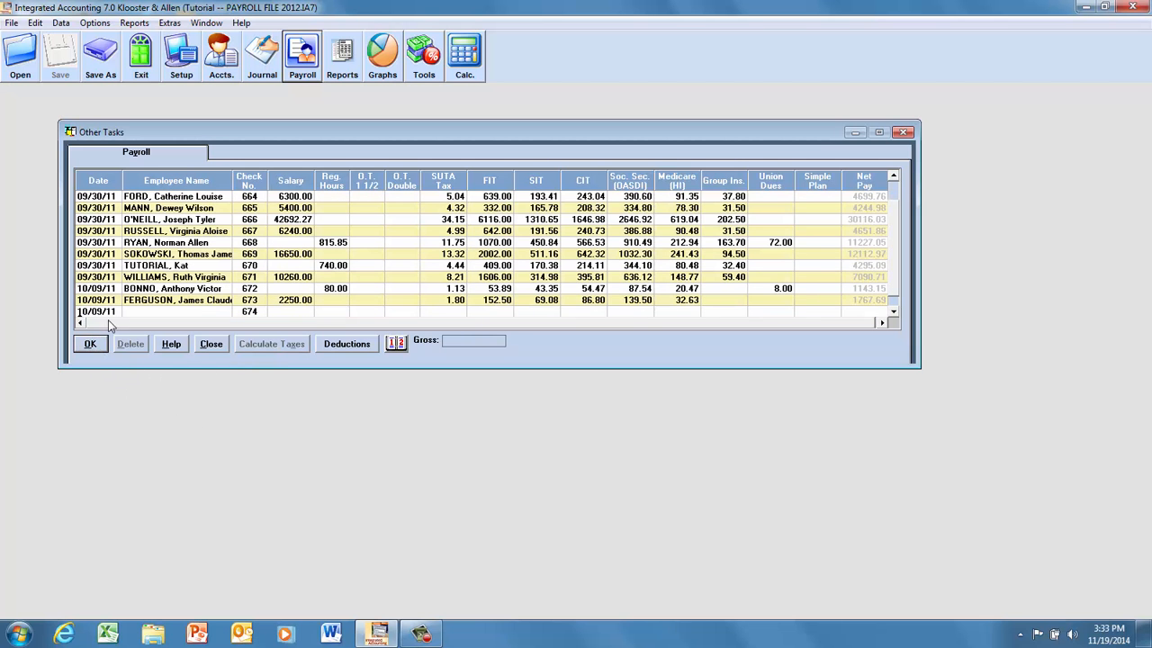
# Add a 10/09/11 payroll entry for the third listed employee with the 900.00 salary, calculate the taxes and record it.
pyautogui.click(167, 313)
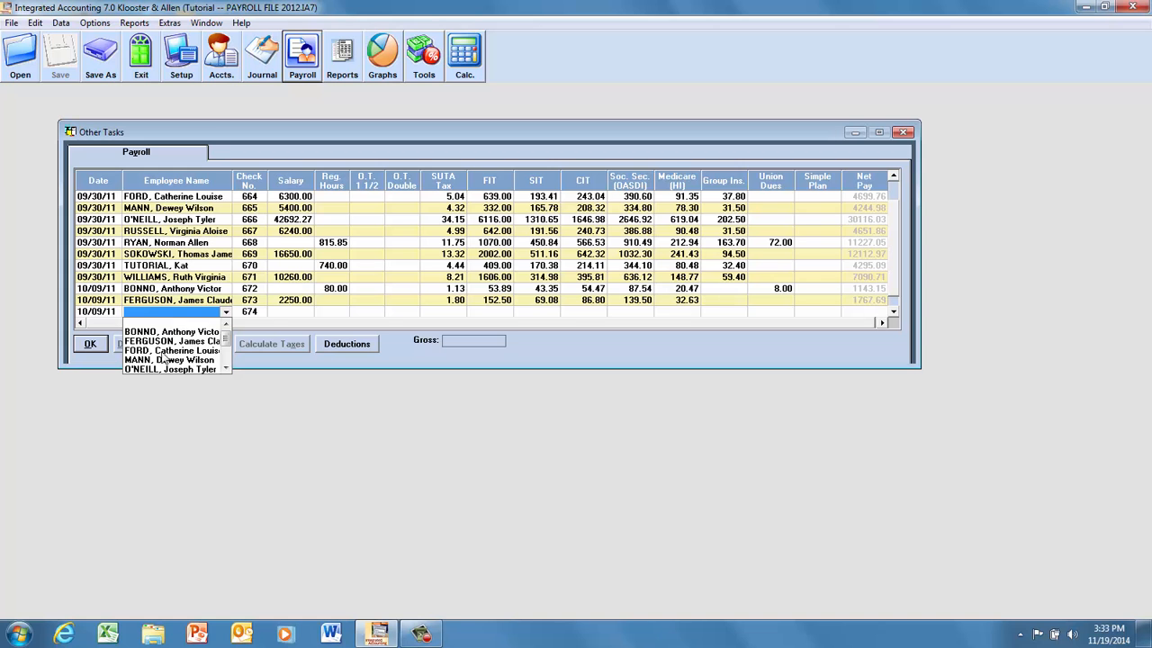
pyautogui.click(166, 350)
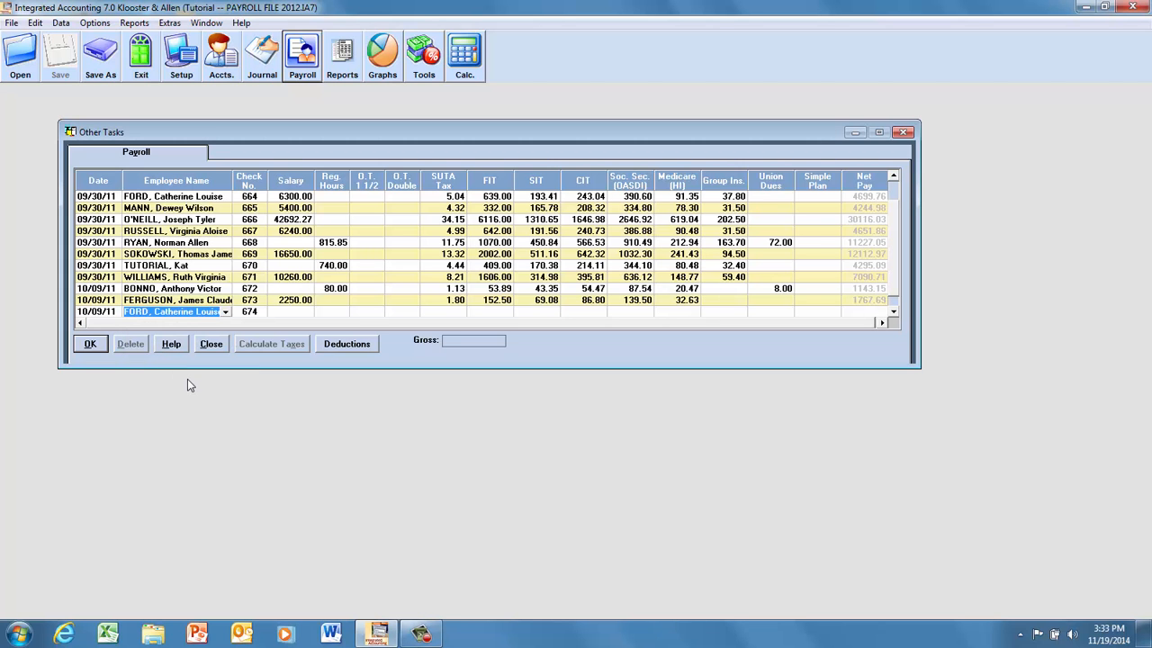
pyautogui.click(296, 312)
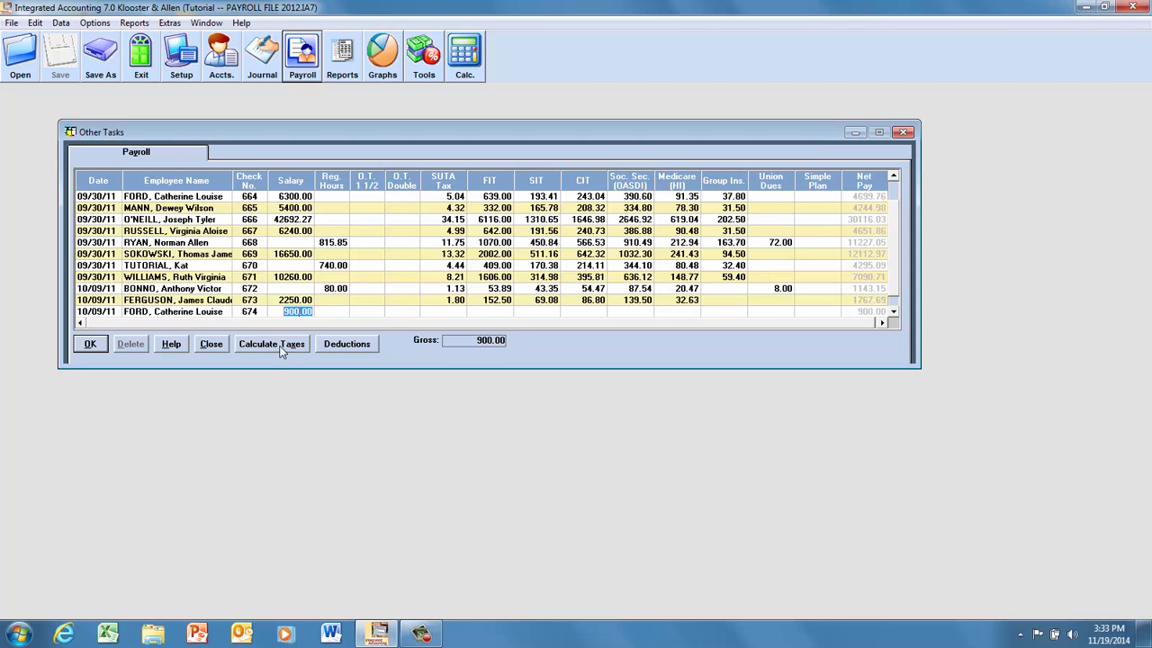
pyautogui.click(272, 344)
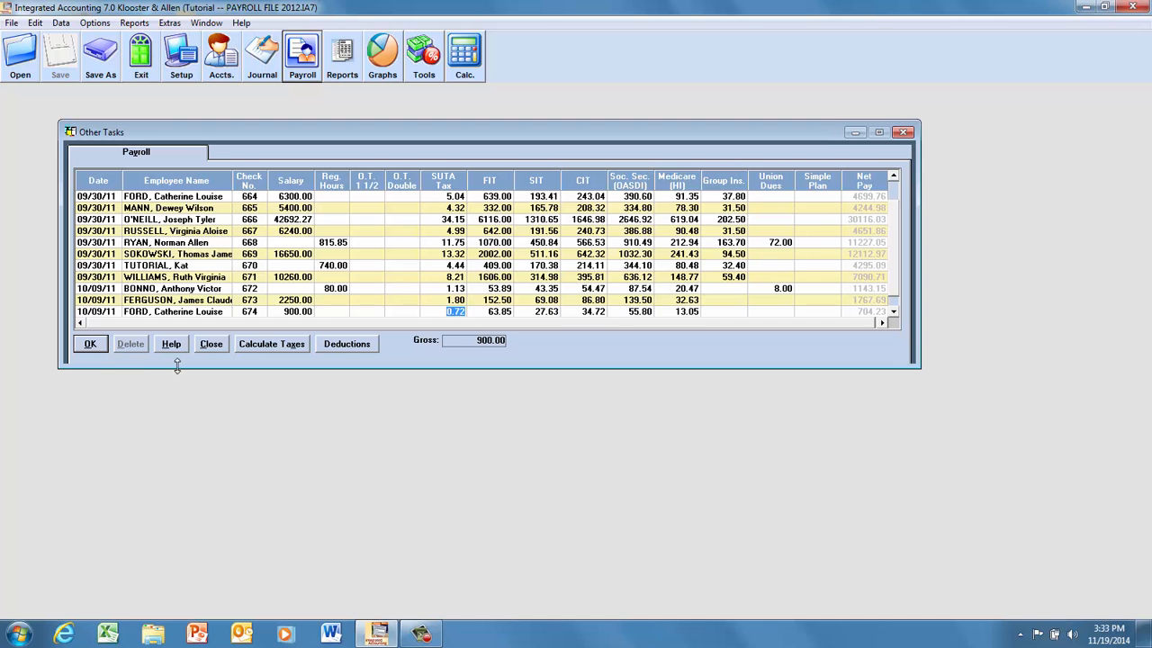
pyautogui.click(90, 345)
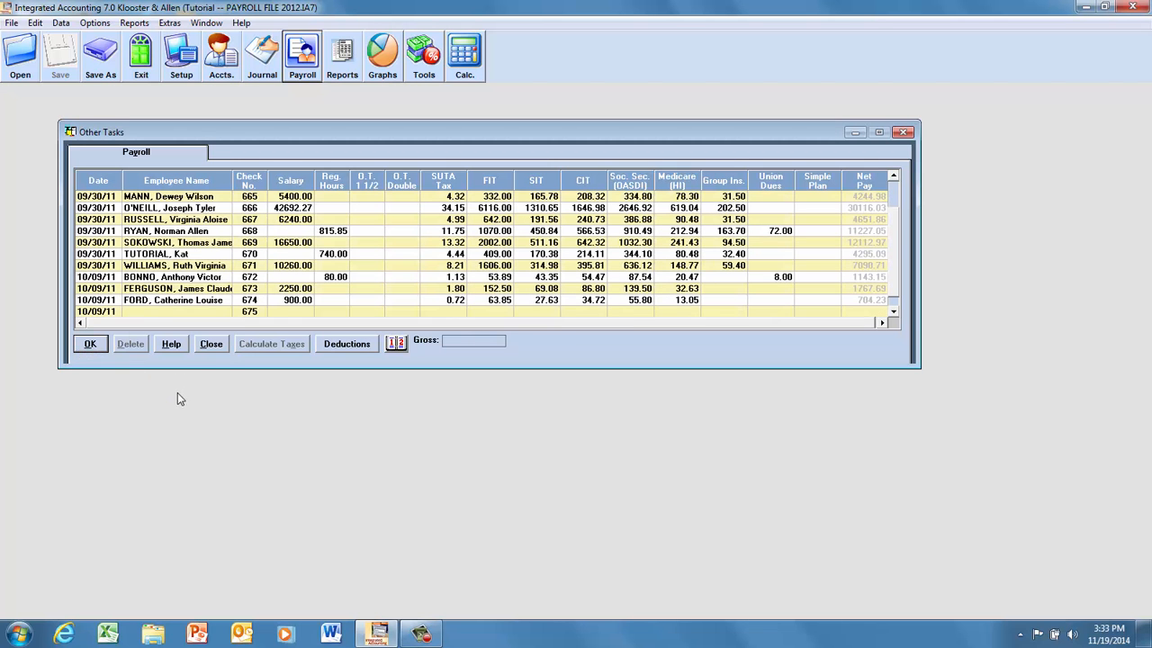
# Add a 10/09/11 payroll entry for the fourth listed employee with the 1350.00 salary, calculate the taxes and record it.
pyautogui.click(153, 314)
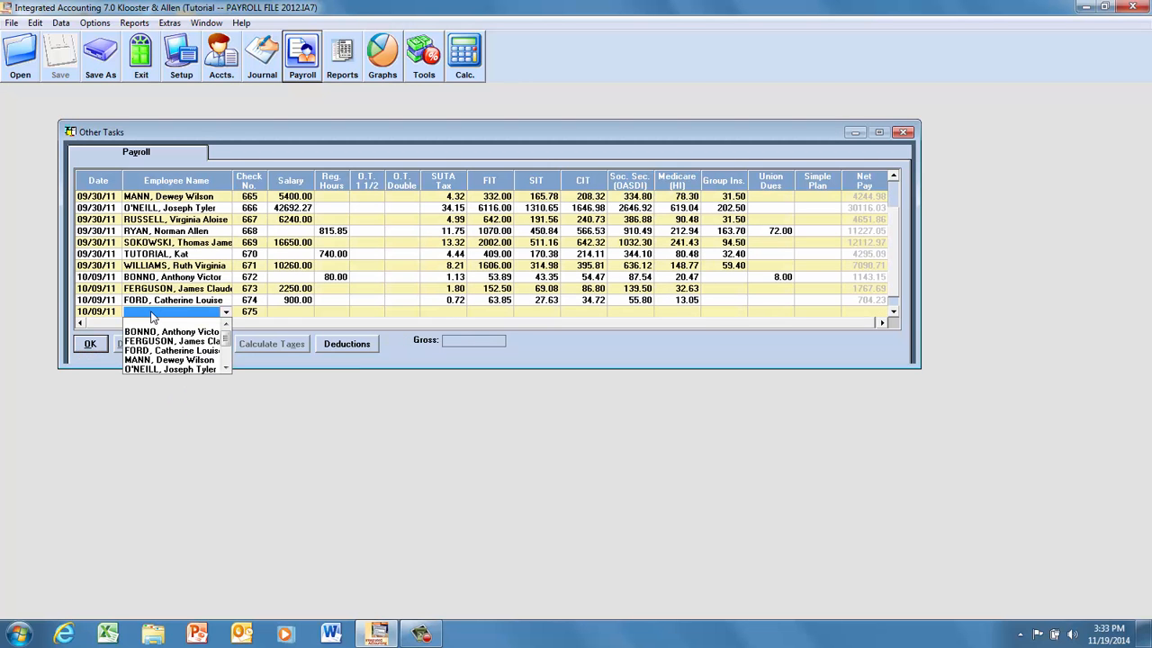
pyautogui.click(168, 360)
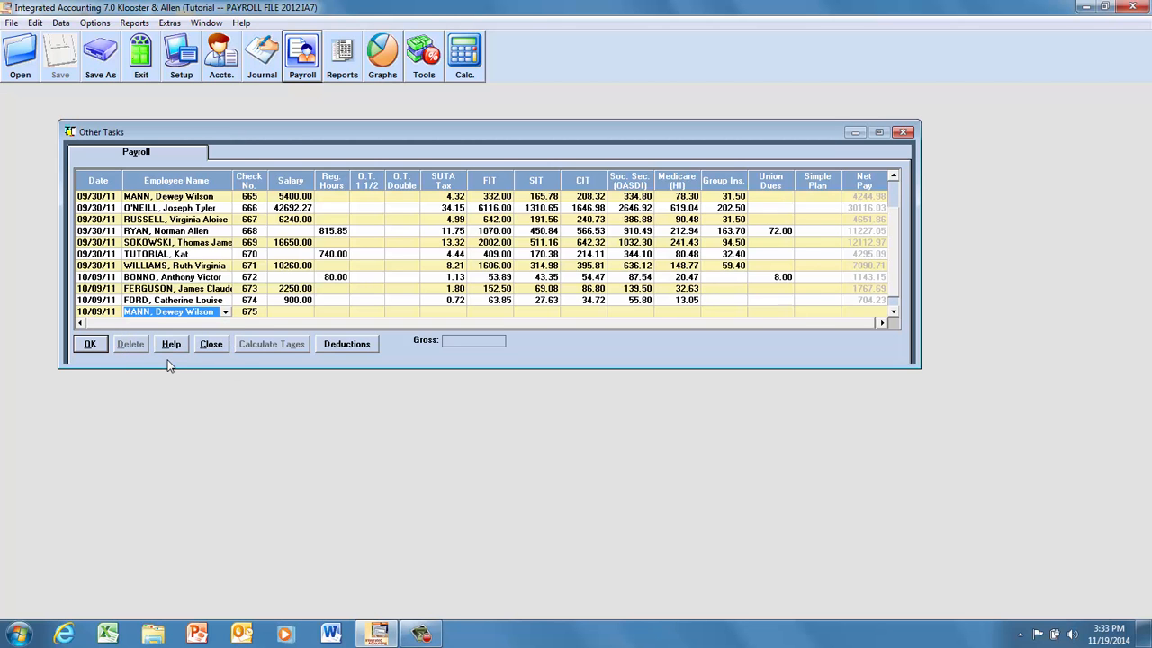
pyautogui.click(286, 311)
pyautogui.click(270, 343)
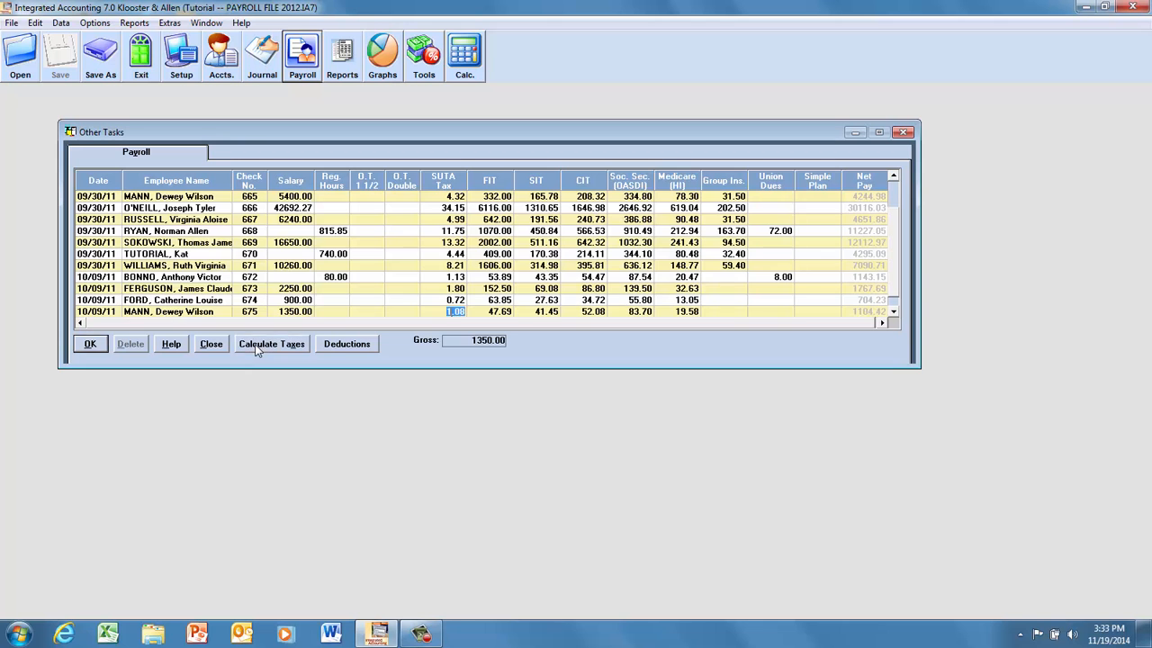
pyautogui.click(90, 345)
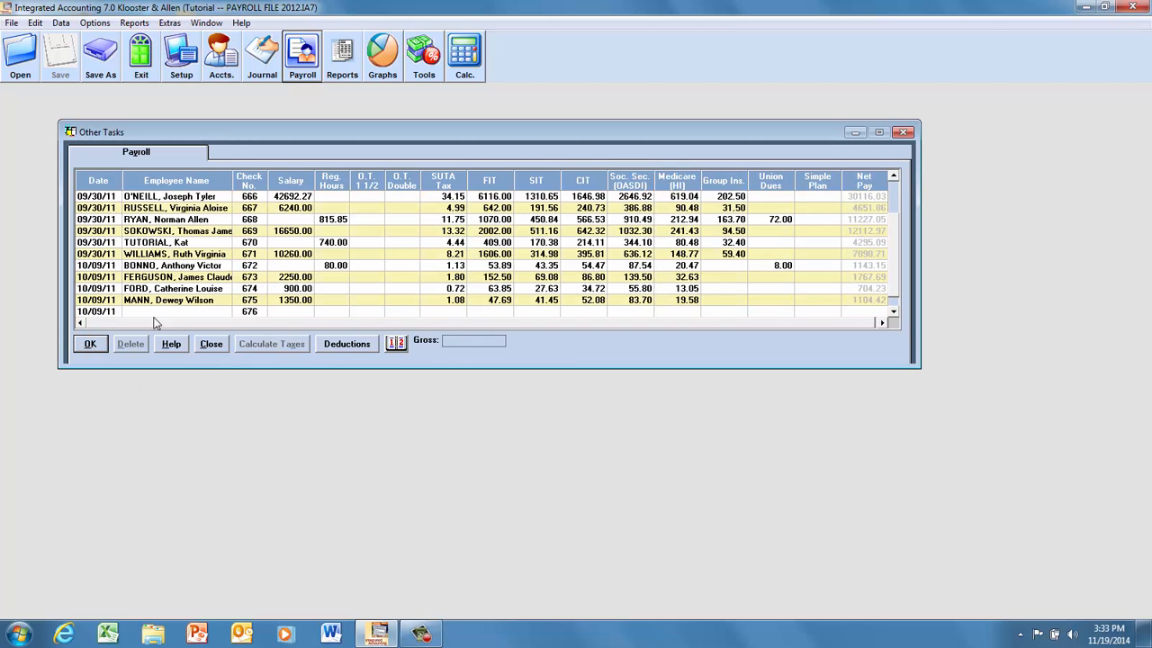
# Add a 10/09/11 payroll entry for the fifth listed employee with the 2307.69 salary, calculate the taxes and record it.
pyautogui.click(156, 312)
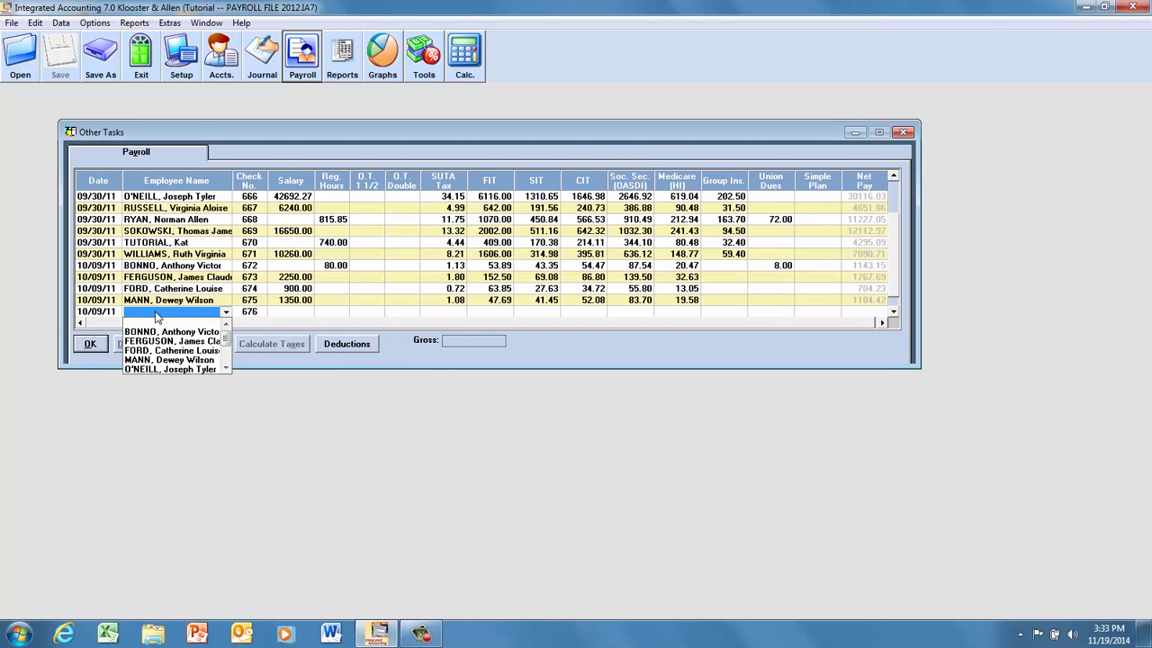
pyautogui.click(176, 369)
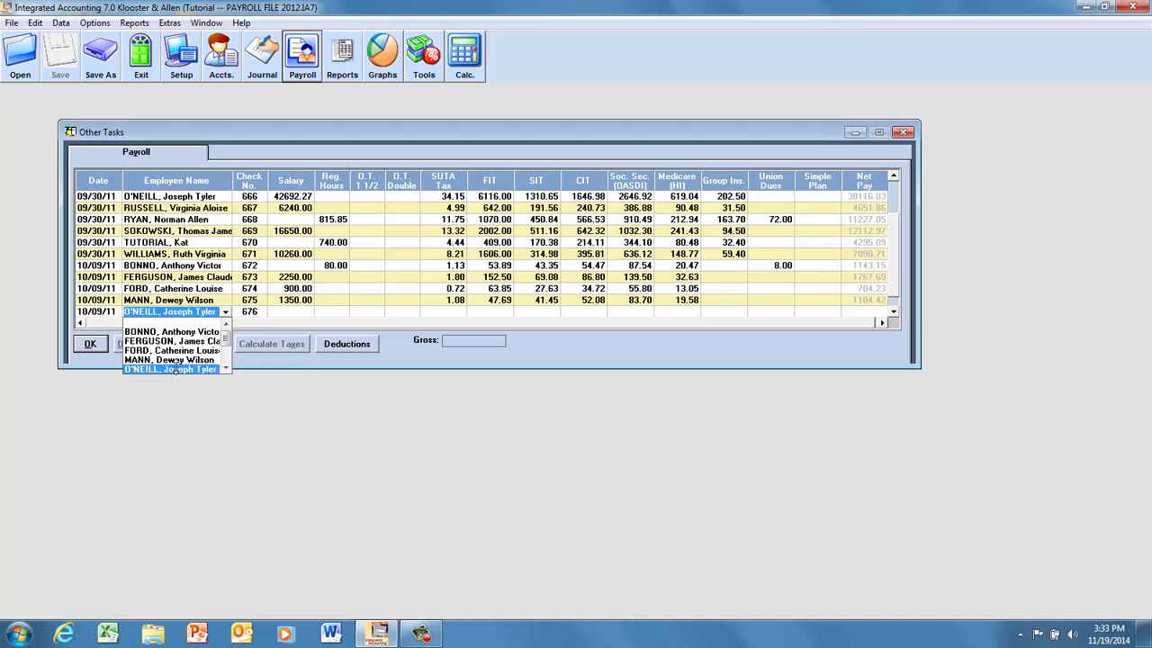
pyautogui.click(278, 311)
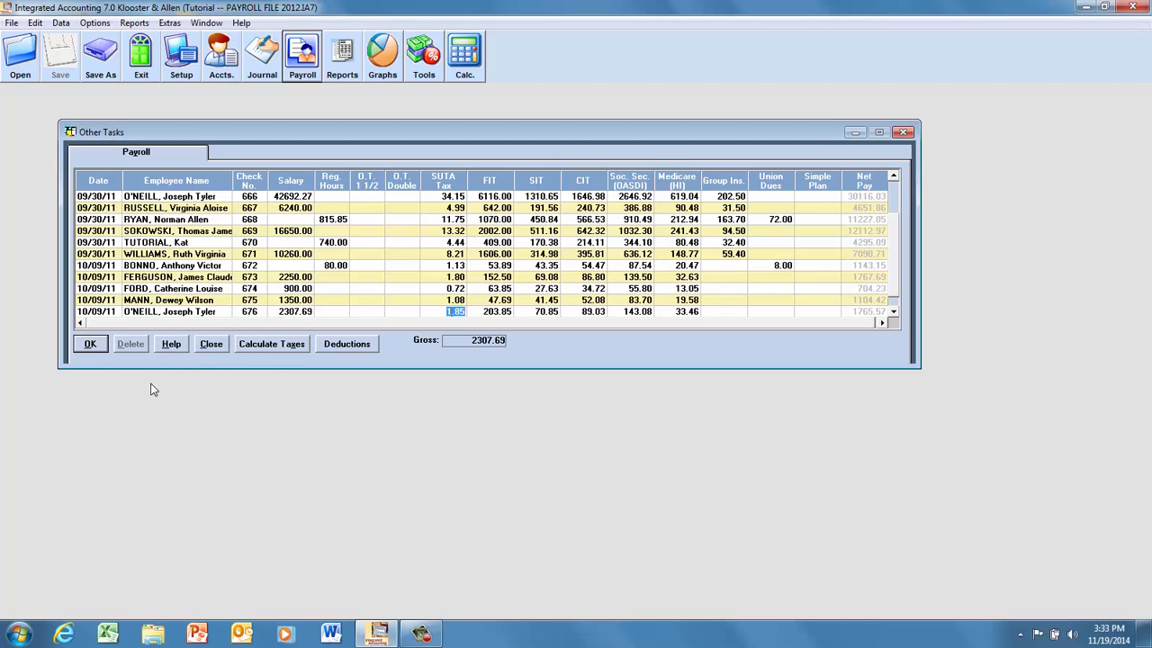
pyautogui.click(94, 345)
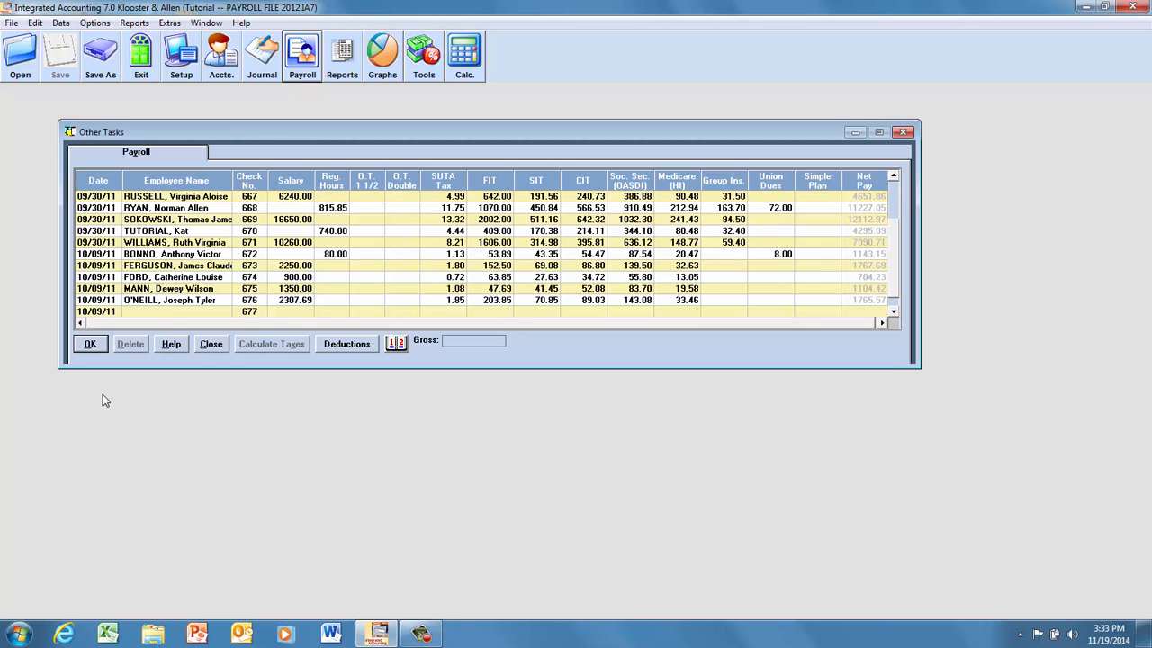
# Add a 10/09/11 payroll entry for the sixth listed employee with the 690.00 salary, calculate the taxes and record it.
pyautogui.click(151, 312)
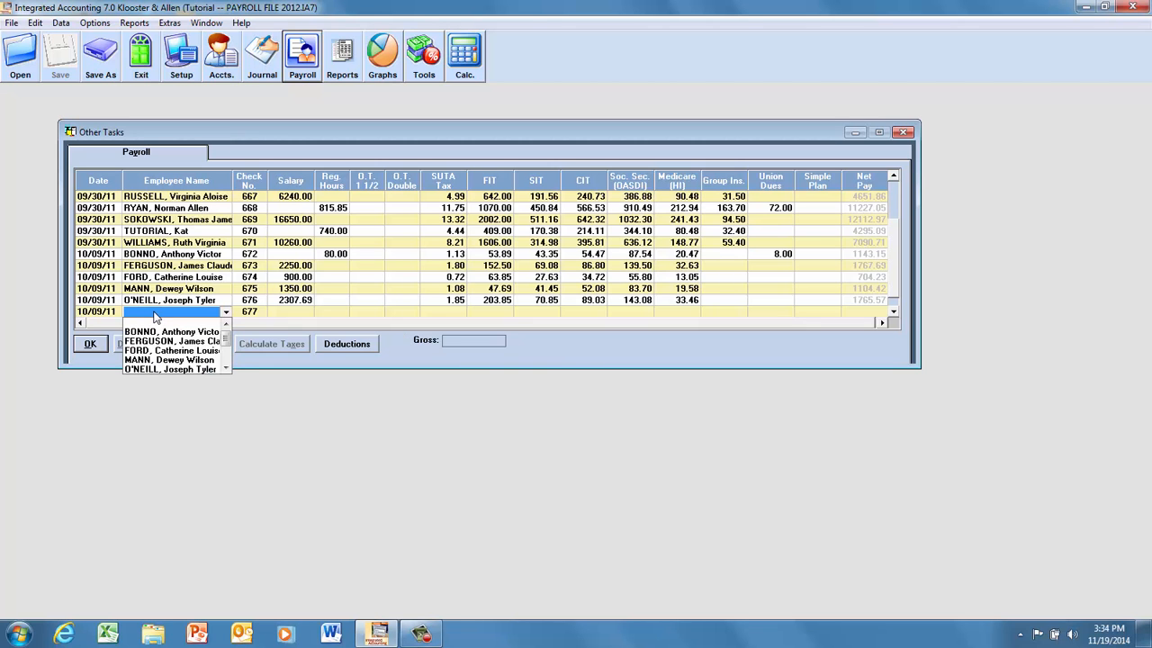
pyautogui.click(226, 367)
pyautogui.click(226, 367)
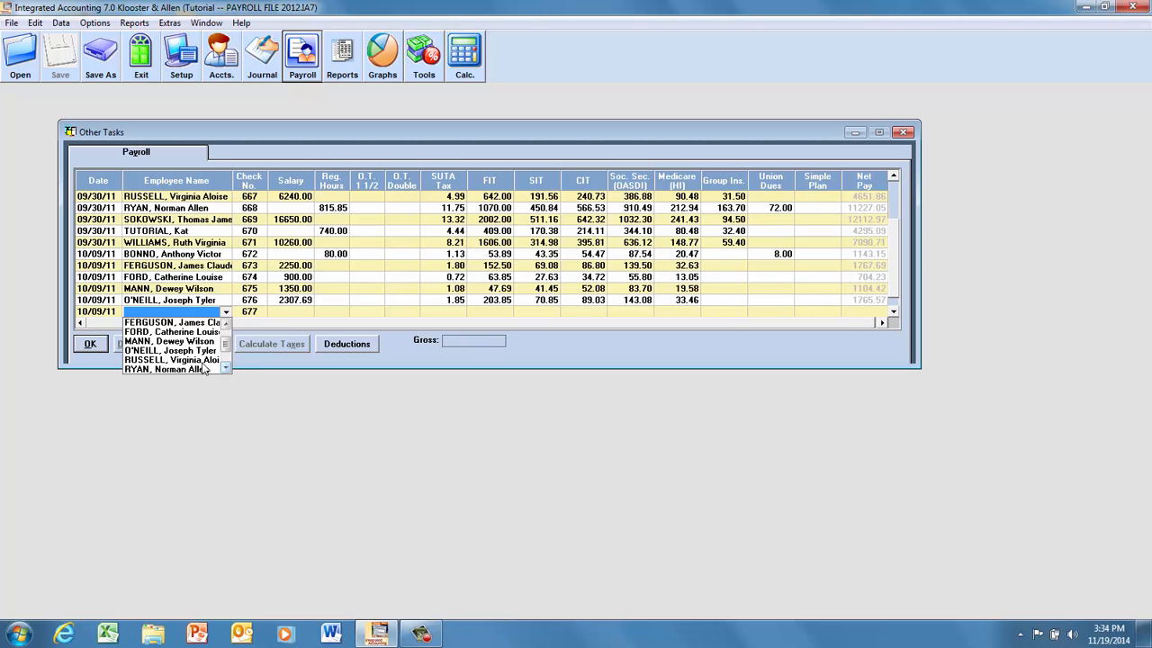
pyautogui.click(201, 360)
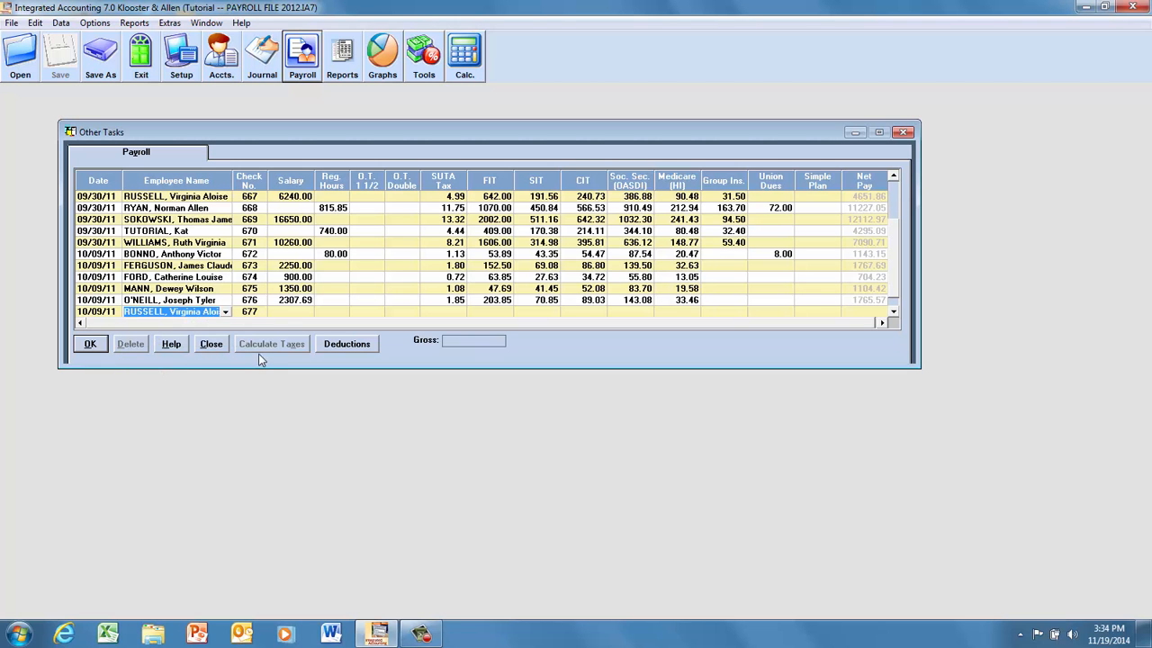
pyautogui.click(286, 312)
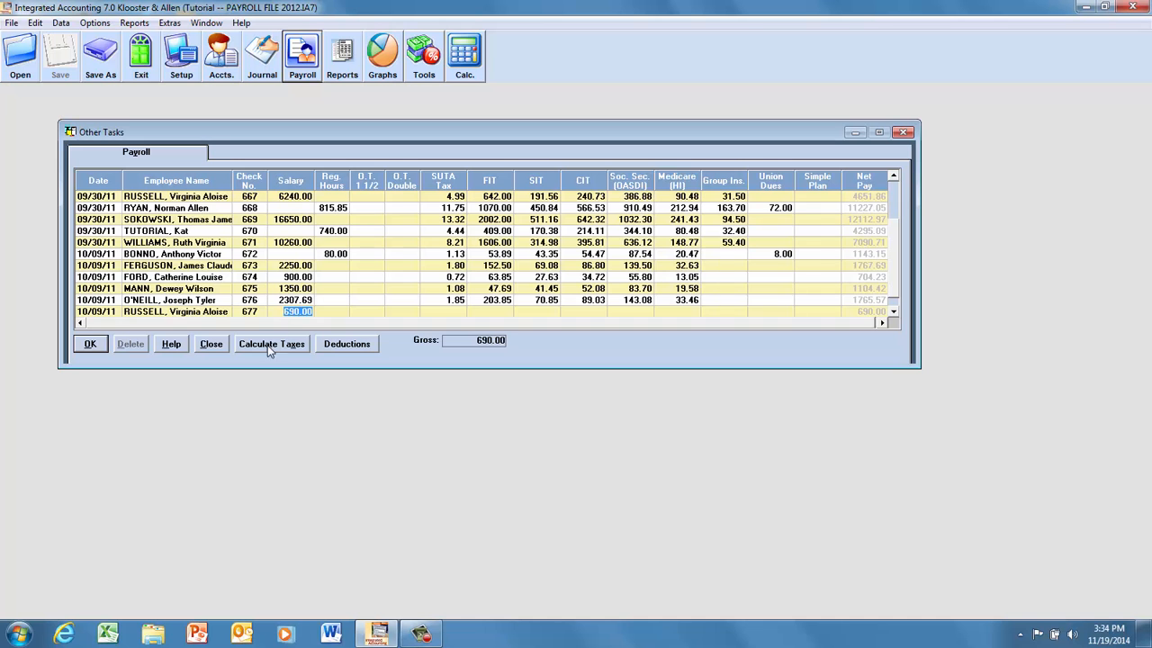
pyautogui.click(268, 346)
pyautogui.click(91, 344)
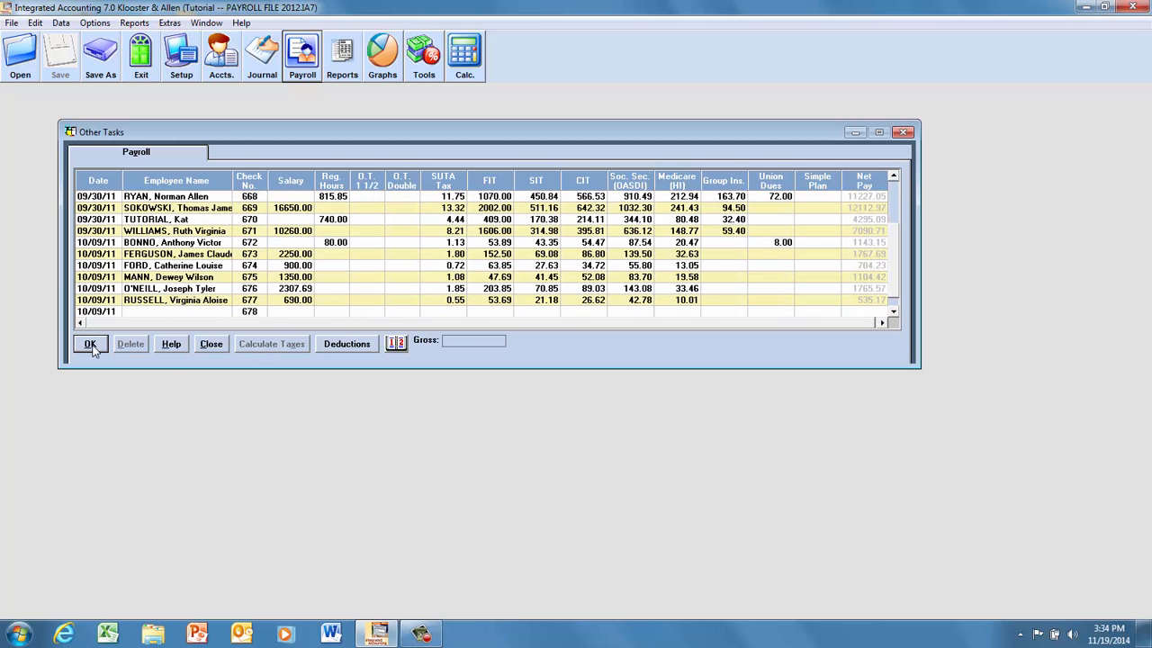
# Assign the seventh listed employee to the new 10/09/11 payroll row and enter 80 regular hours.
pyautogui.click(160, 312)
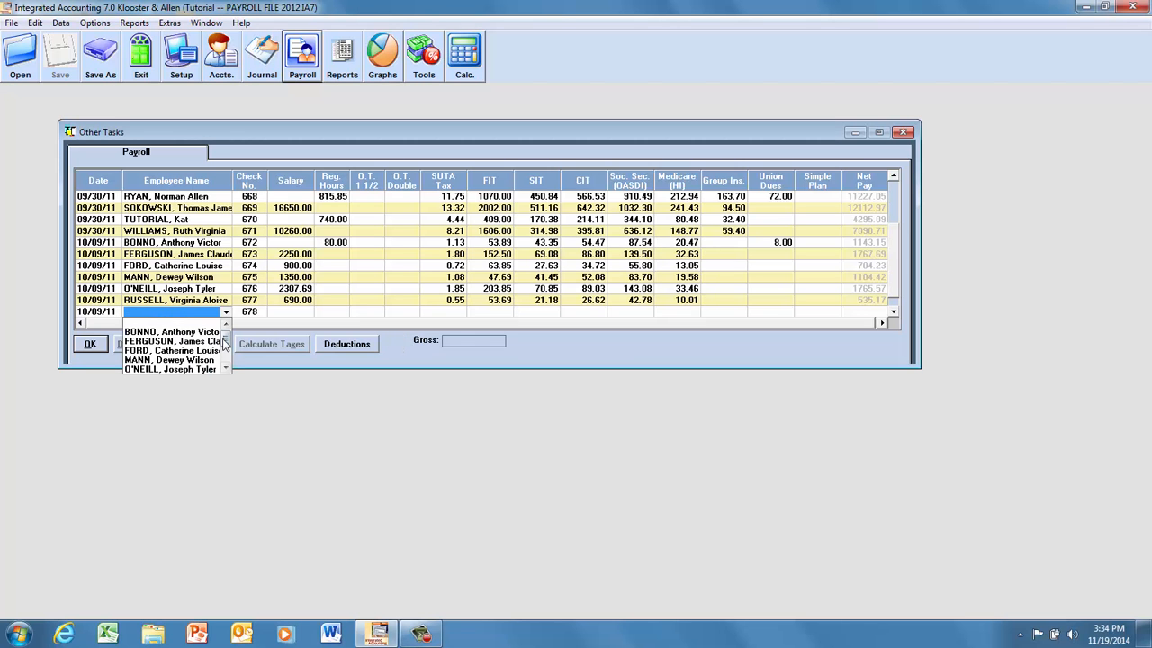
pyautogui.moveTo(223, 340); pyautogui.dragTo(224, 356)
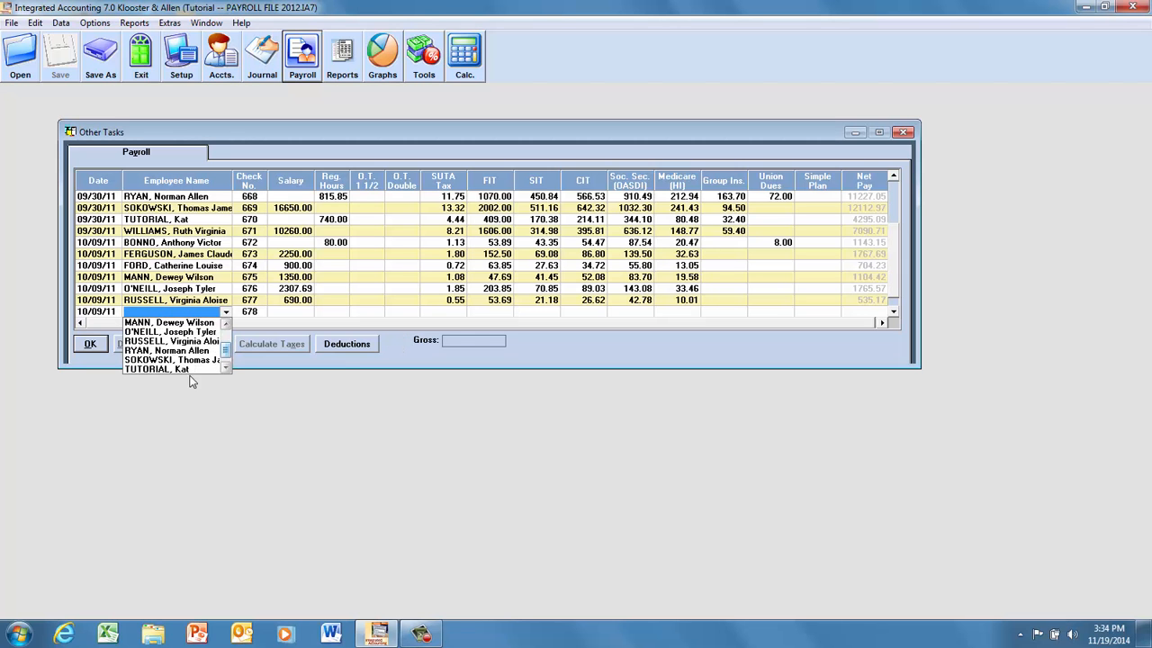
pyautogui.click(170, 350)
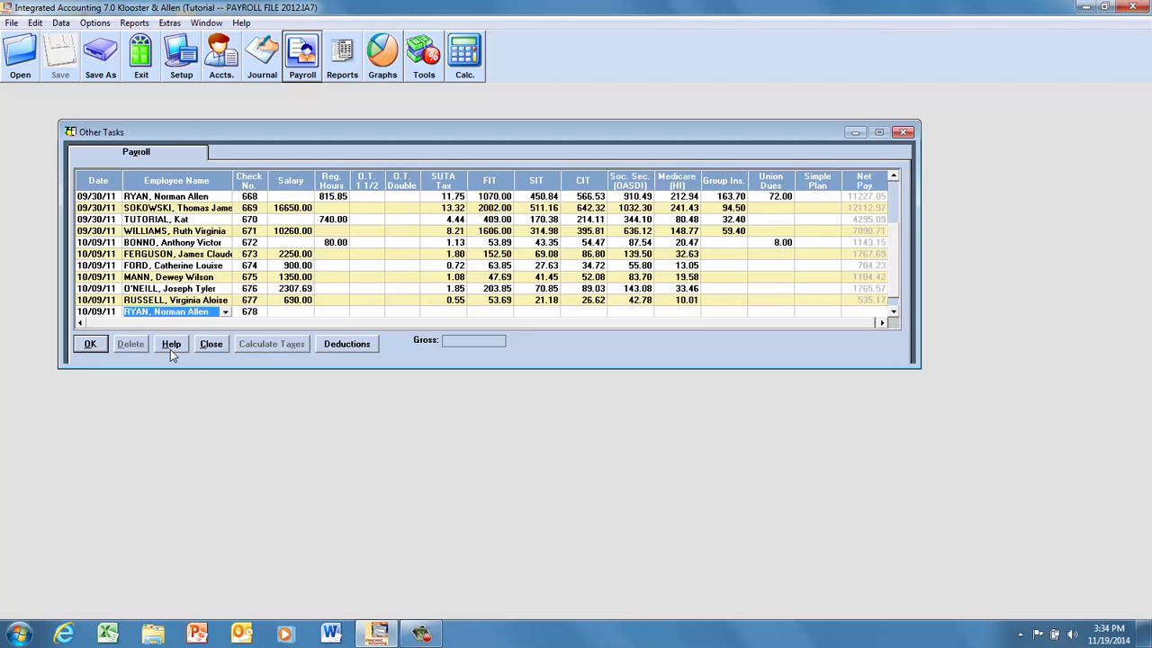
pyautogui.click(334, 314)
pyautogui.write('80')
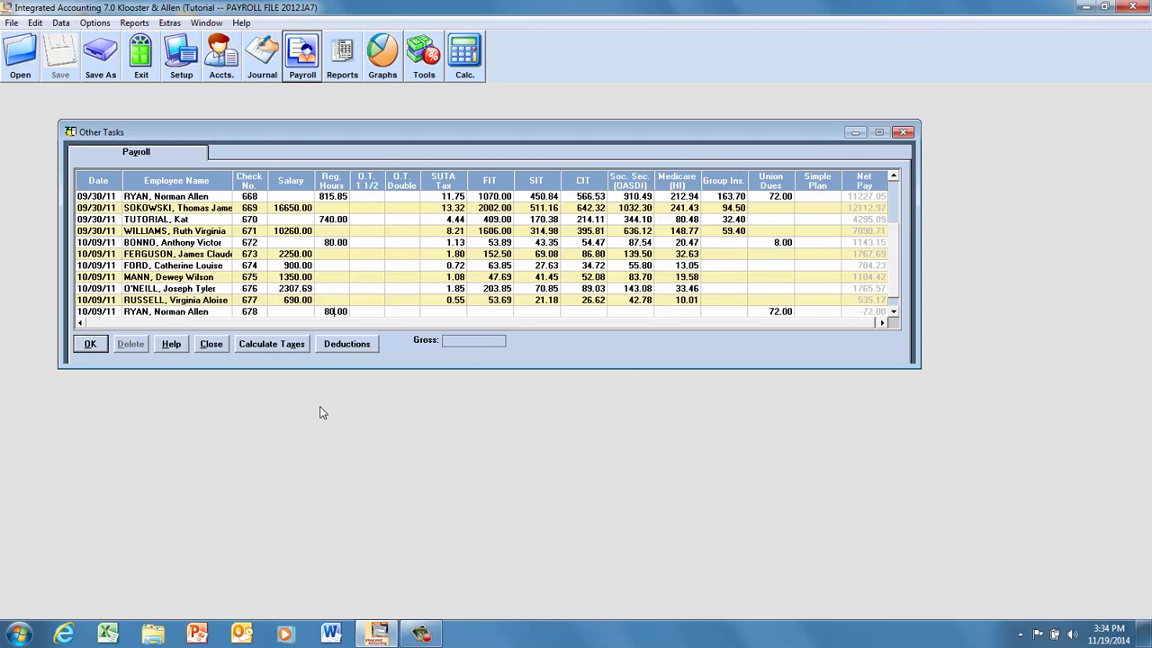
# Set the union dues on the seventh employee's 10/09/11 entry to 8.00, then calculate the taxes and record it.
pyautogui.click(777, 312)
pyautogui.write('8')
pyautogui.click(270, 347)
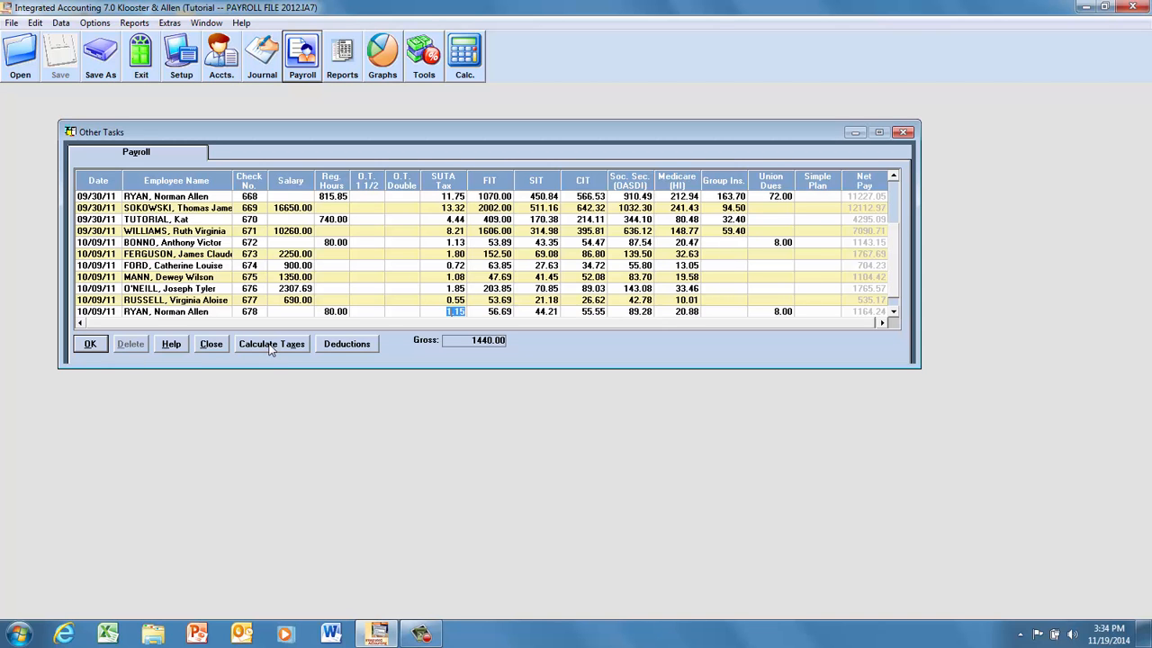
pyautogui.click(90, 346)
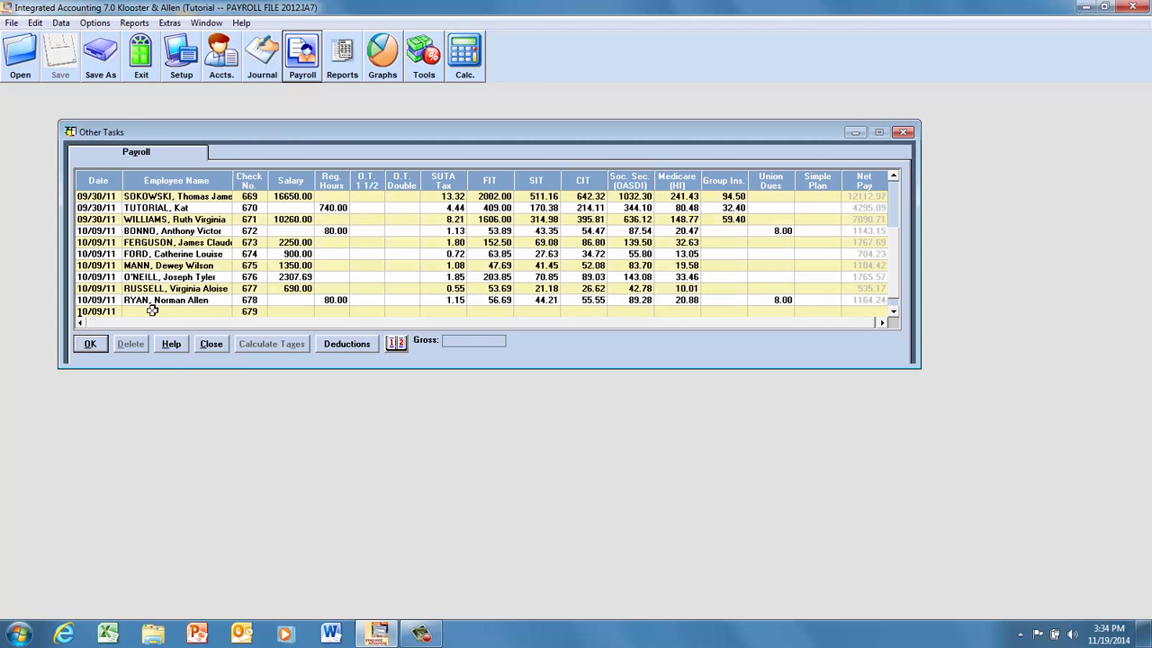
# Add a 10/09/11 payroll entry for the eighth listed employee with the 2050.00 salary, calculate the taxes and record it.
pyautogui.click(155, 312)
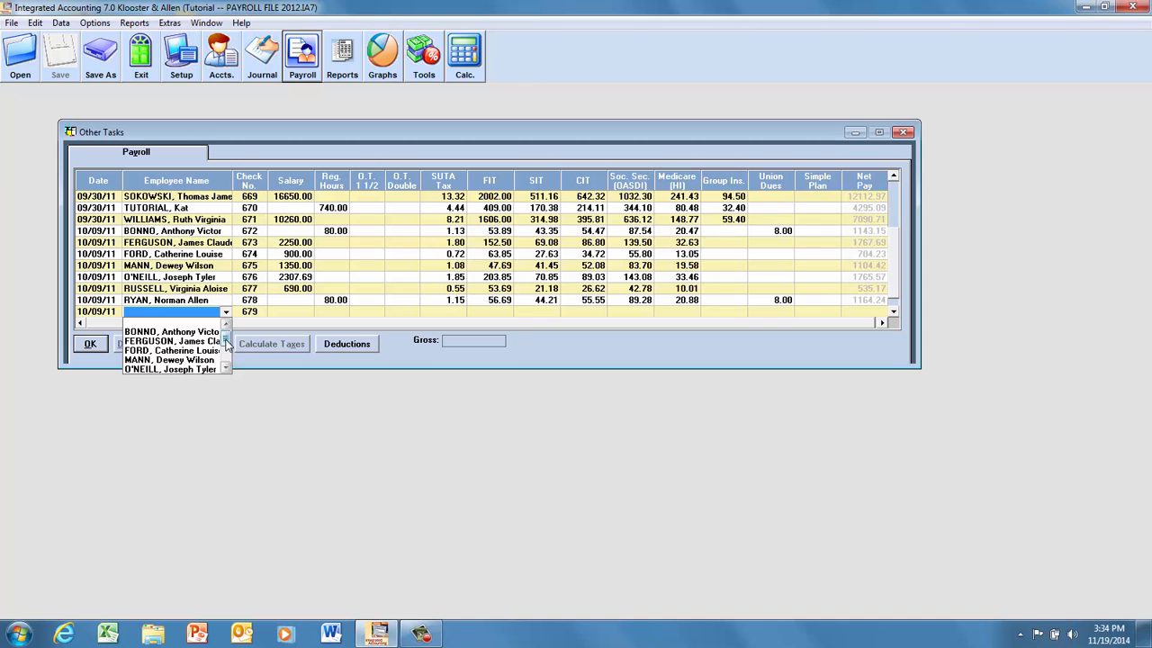
pyautogui.scroll(-2, 226, 348)
pyautogui.click(190, 359)
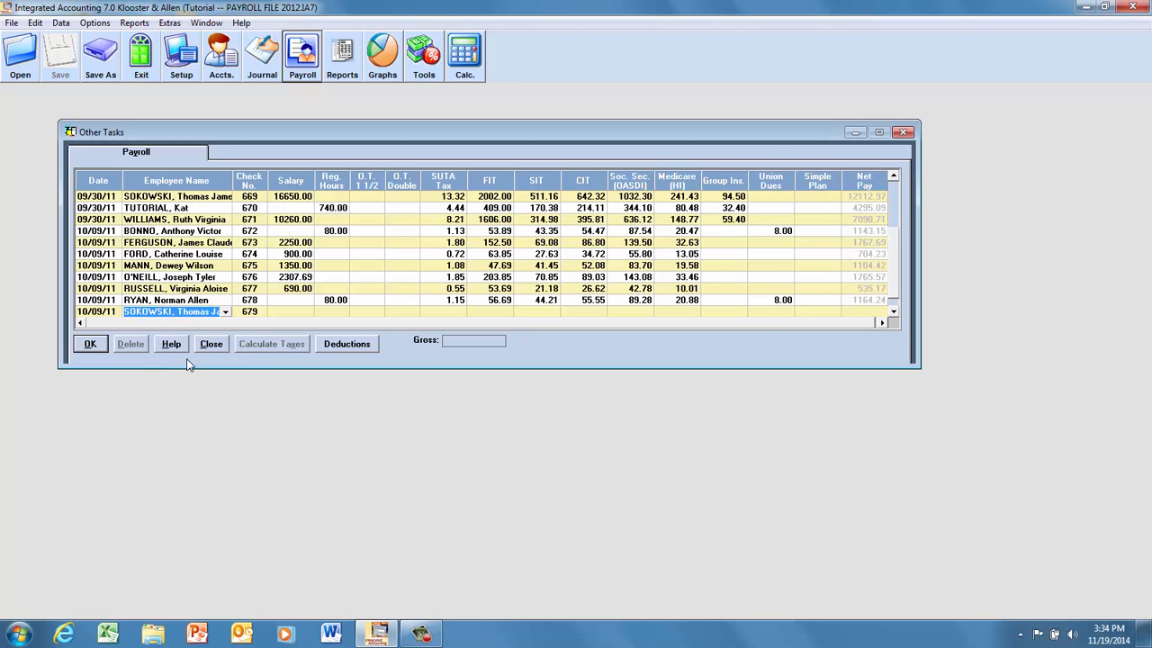
pyautogui.click(293, 312)
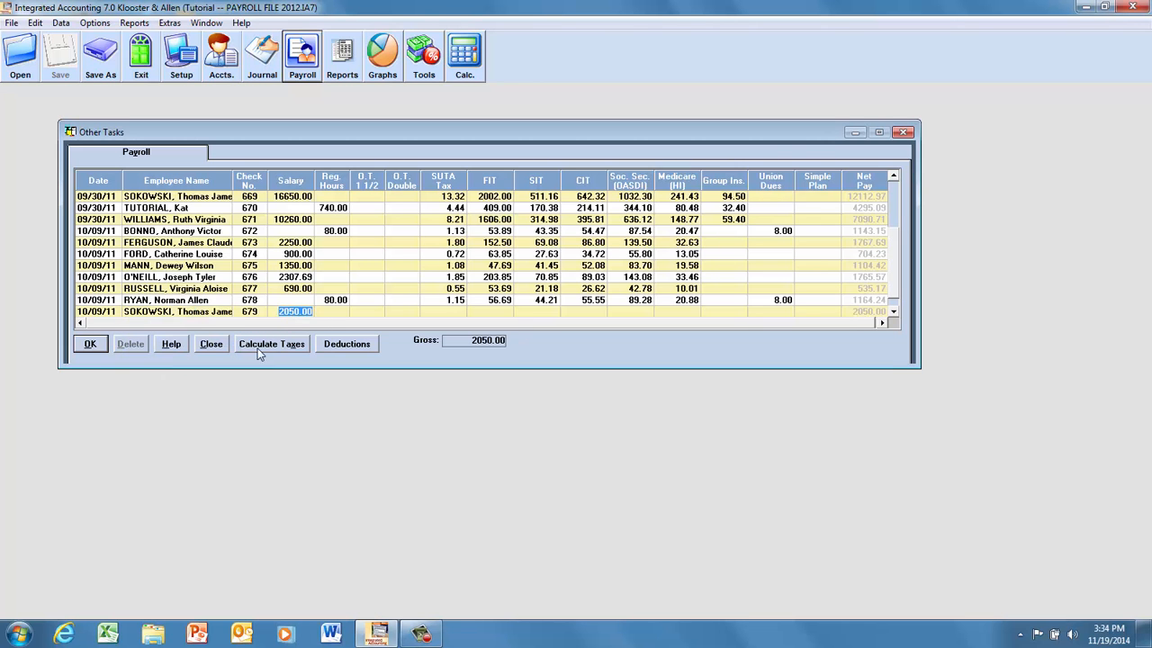
pyautogui.click(261, 349)
pyautogui.click(89, 344)
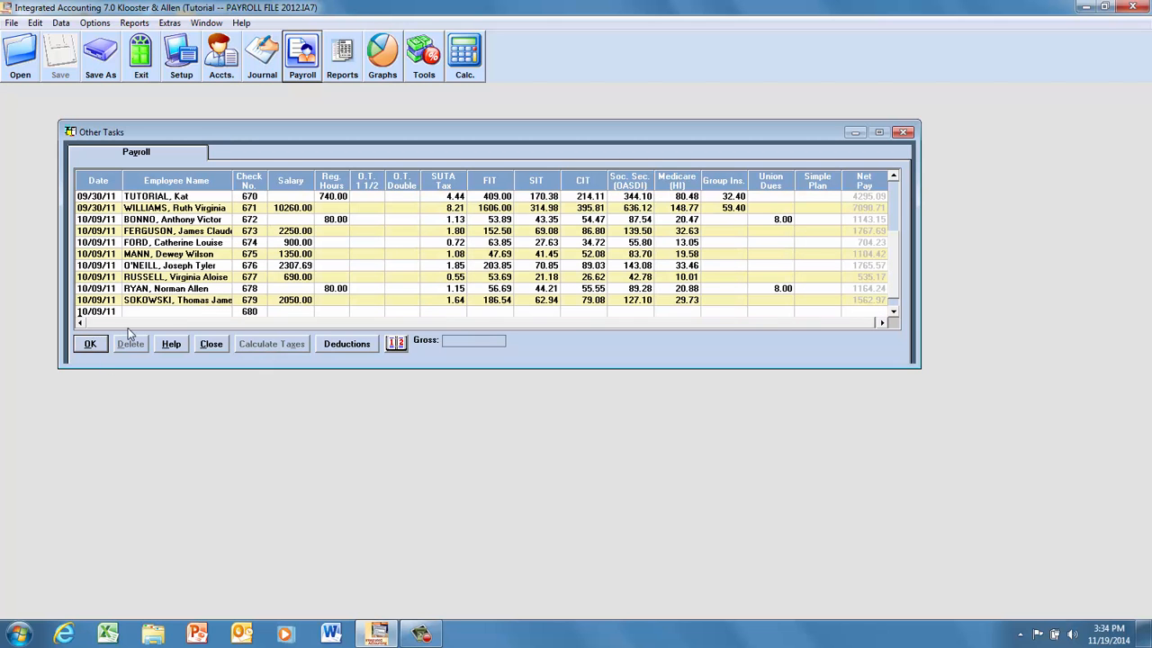
# Add a 10/09/11 payroll entry for the ninth listed employee with 72 regular hours, calculate the taxes and record it.
pyautogui.click(135, 312)
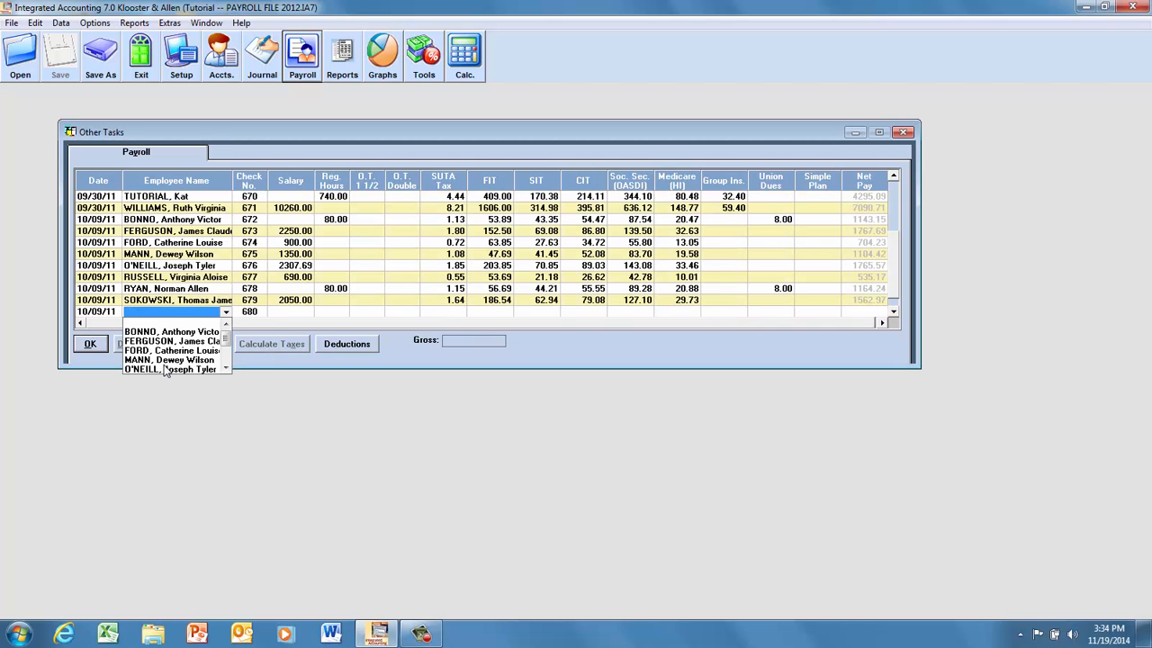
pyautogui.moveTo(228, 341); pyautogui.dragTo(227, 358)
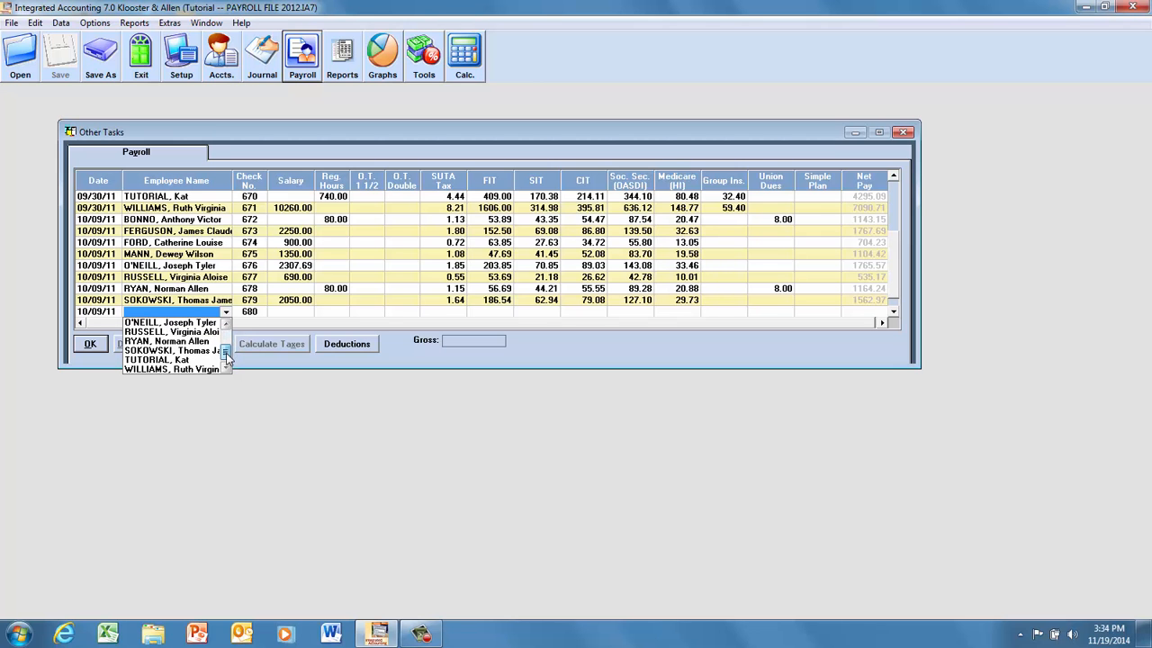
pyautogui.click(165, 360)
pyautogui.press('Tab')
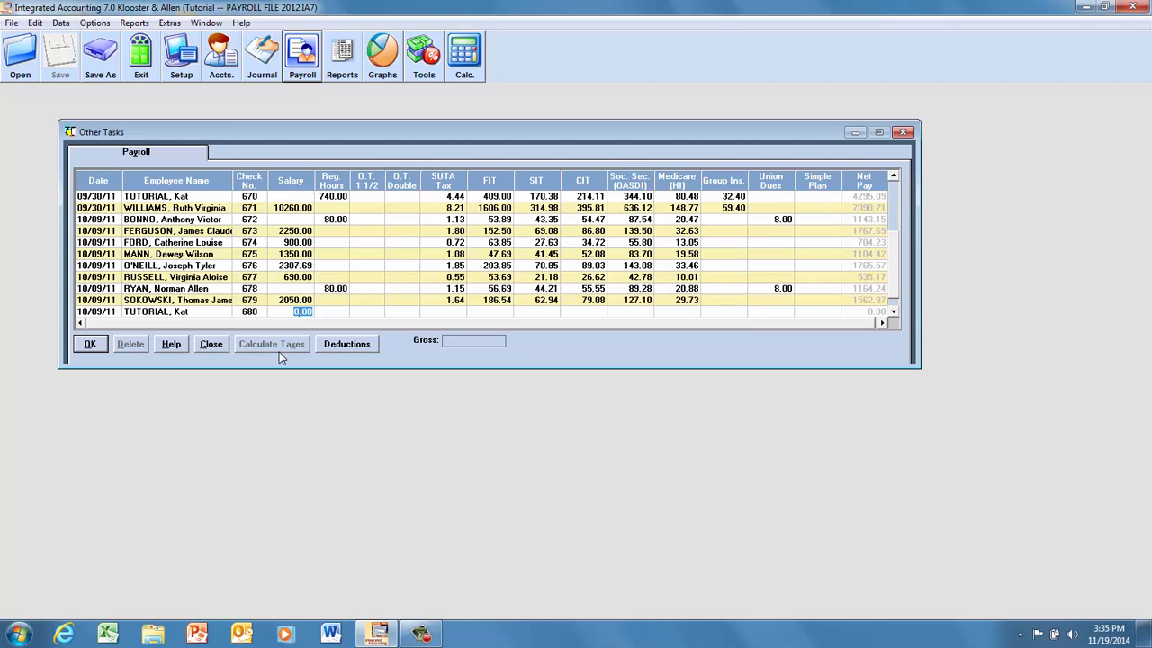
pyautogui.click(339, 312)
pyautogui.write('72')
pyautogui.click(374, 312)
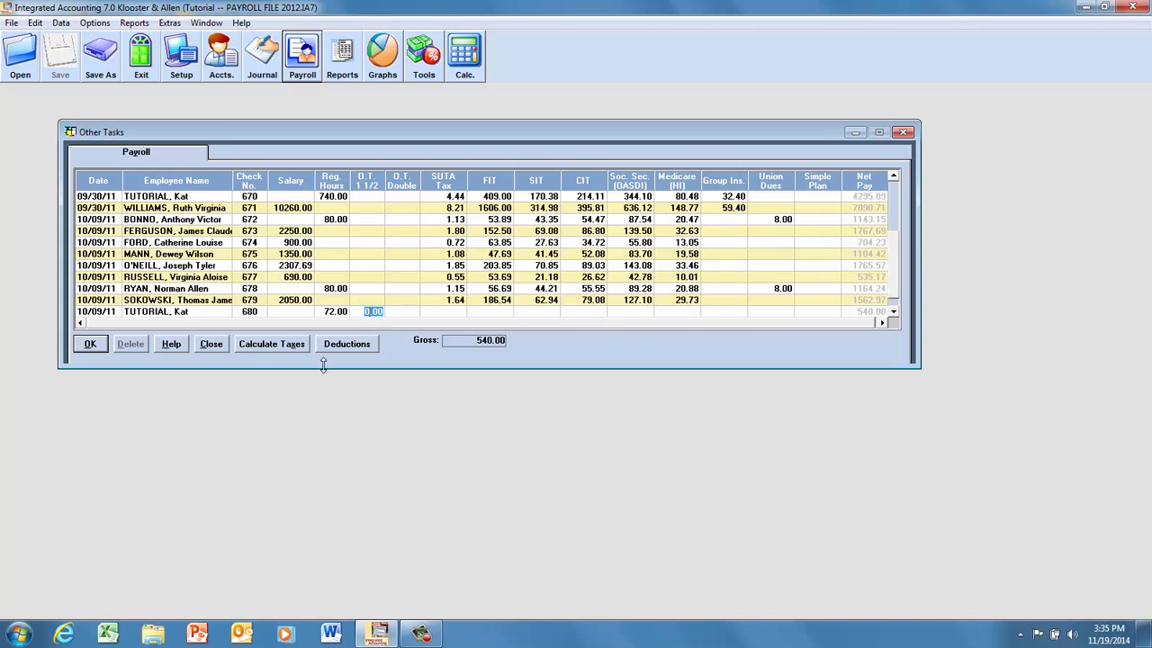
pyautogui.click(264, 347)
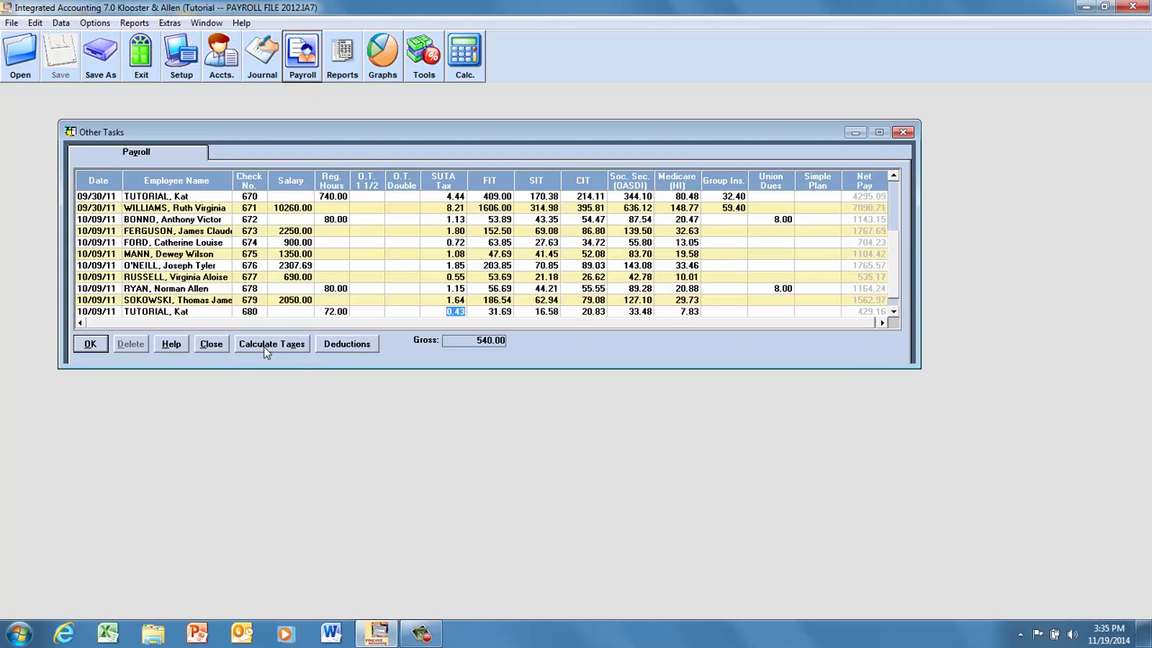
pyautogui.click(90, 347)
# Add a 10/09/11 payroll entry for the tenth listed employee with the 1223.08 salary, calculate the taxes and record it, closing the payroll window.
pyautogui.click(134, 315)
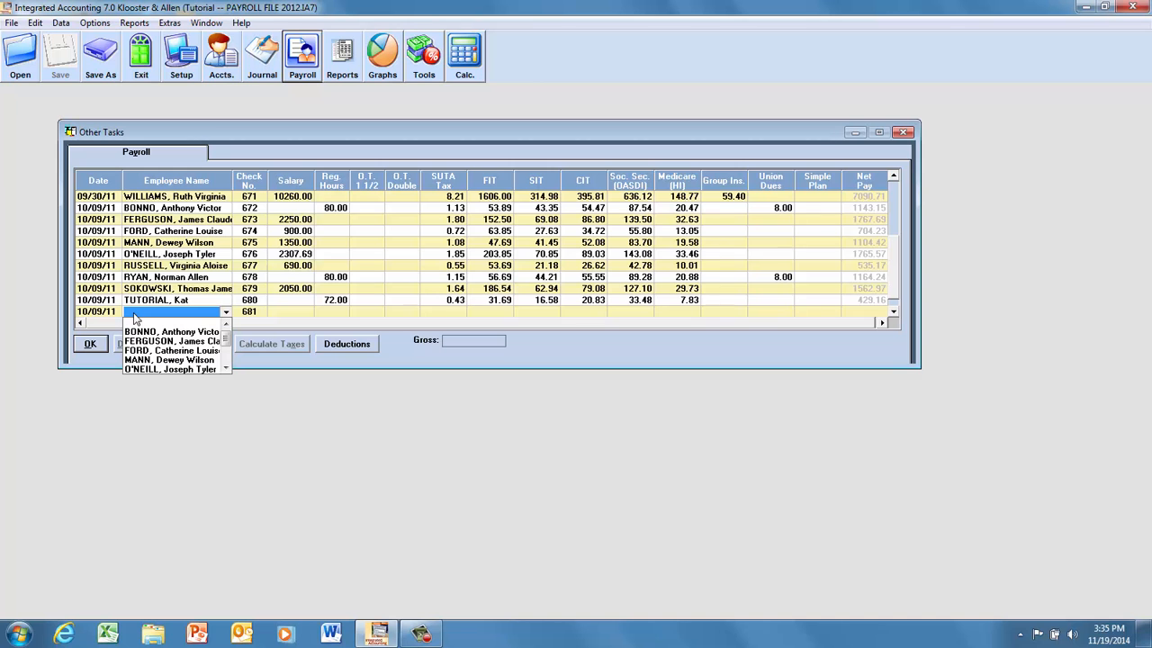
pyautogui.click(226, 369)
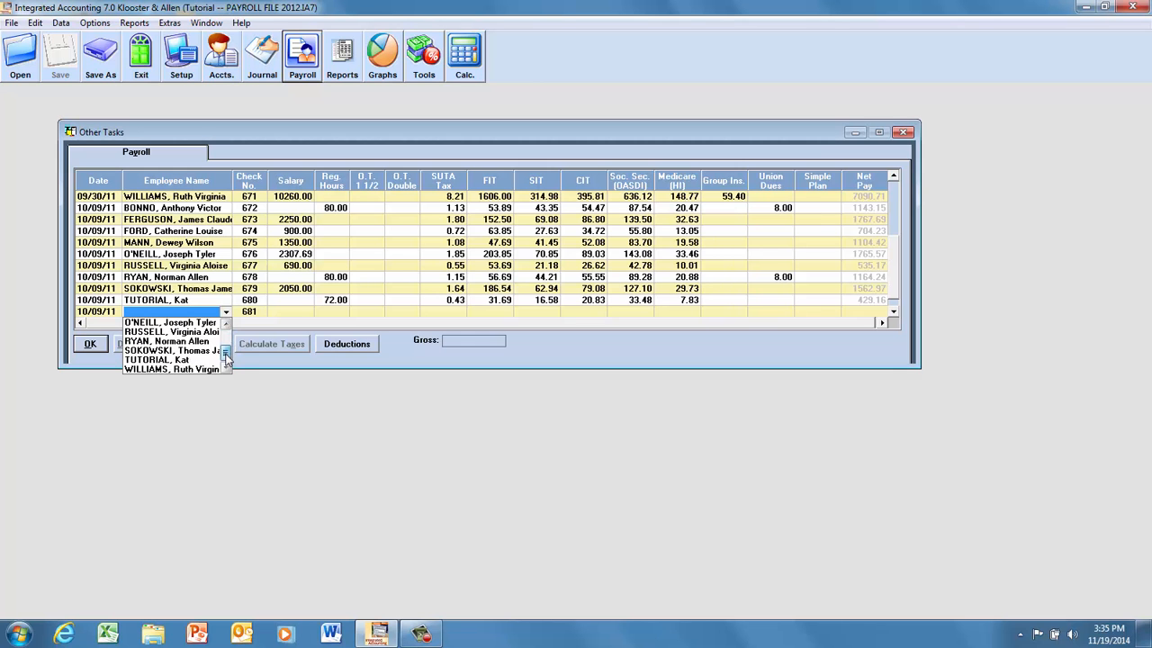
pyautogui.click(175, 370)
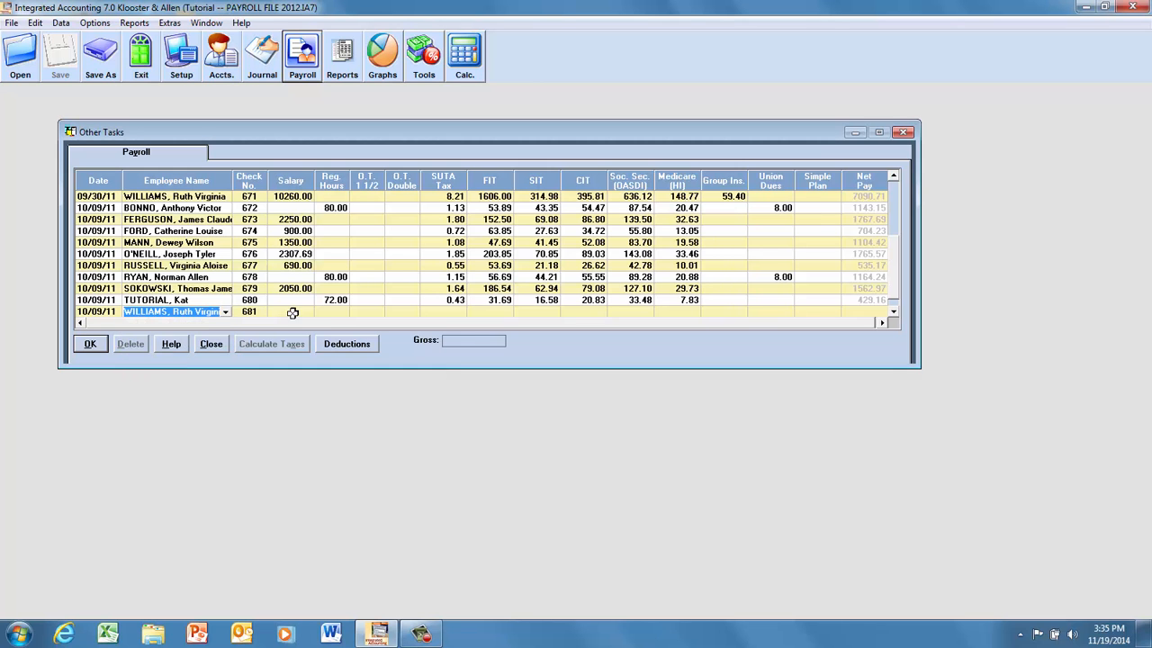
pyautogui.click(293, 312)
pyautogui.click(265, 345)
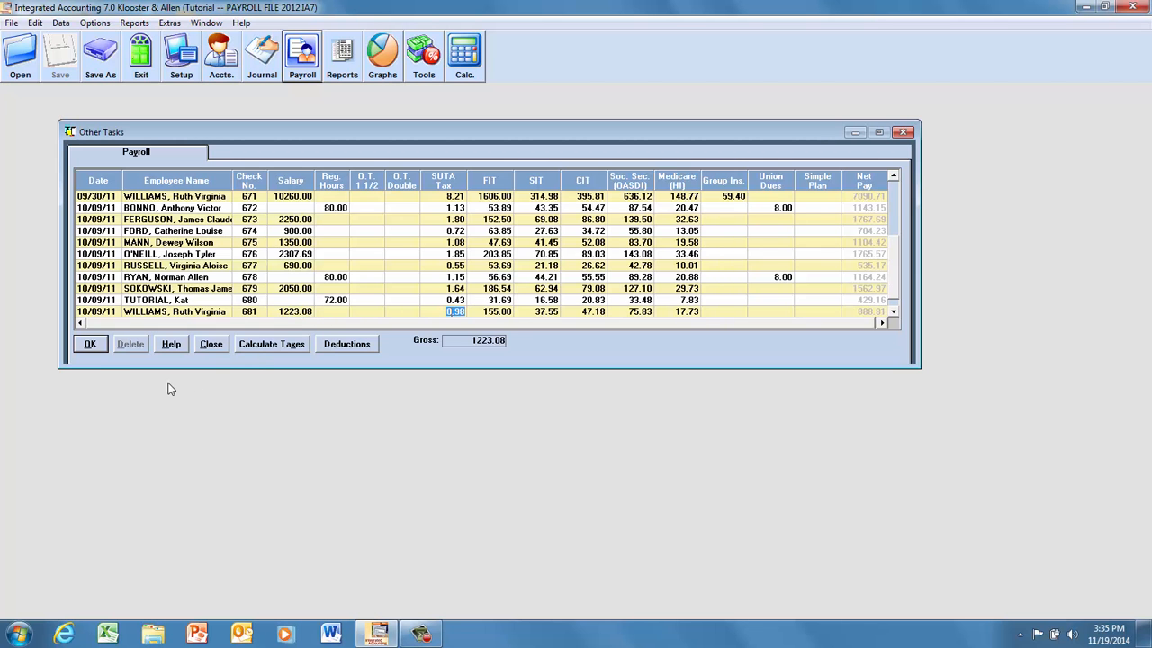
pyautogui.click(90, 345)
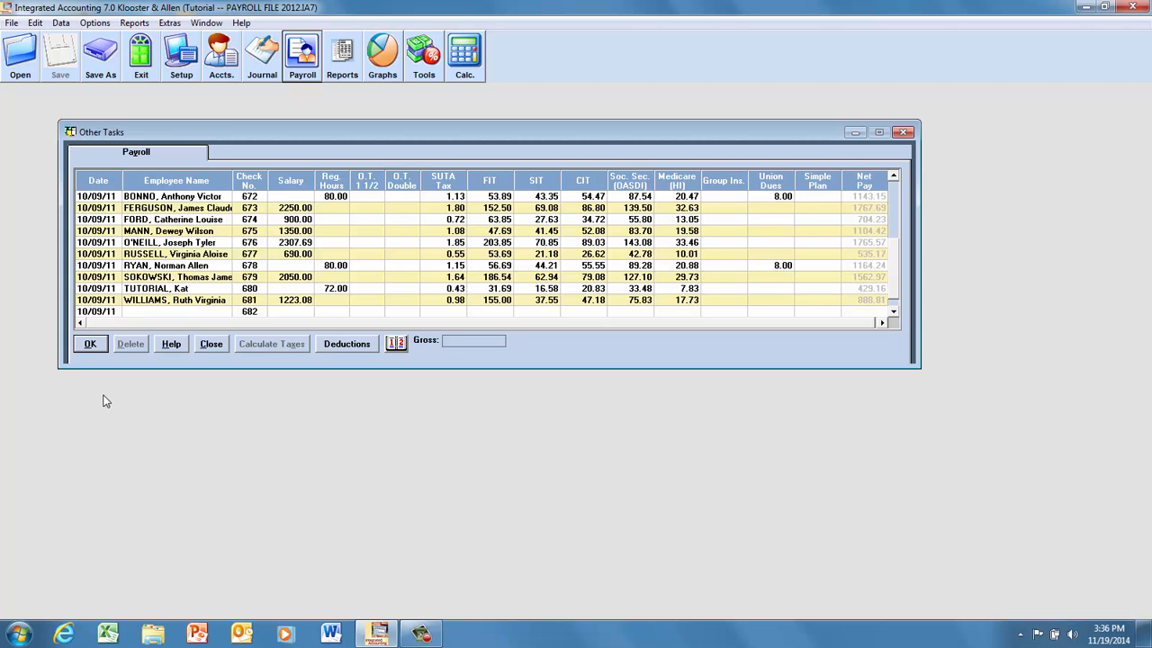
pyautogui.click(214, 348)
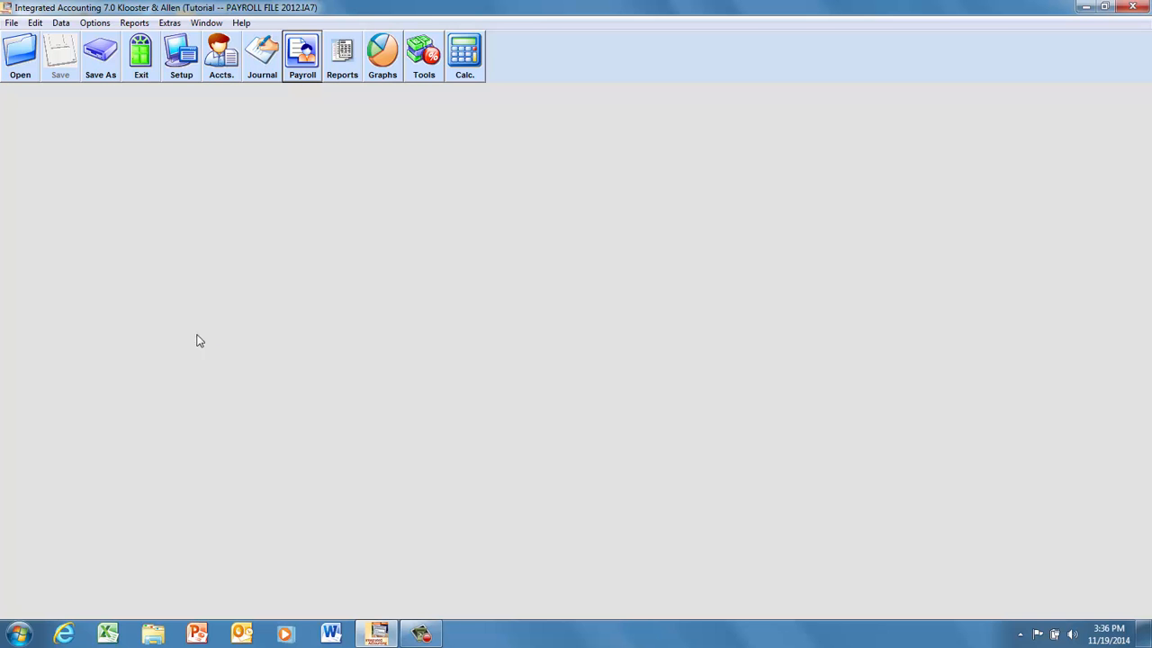
# Display the Payroll Report with the 10/09/11 run date and examine it through to the payroll summary.
pyautogui.click(342, 65)
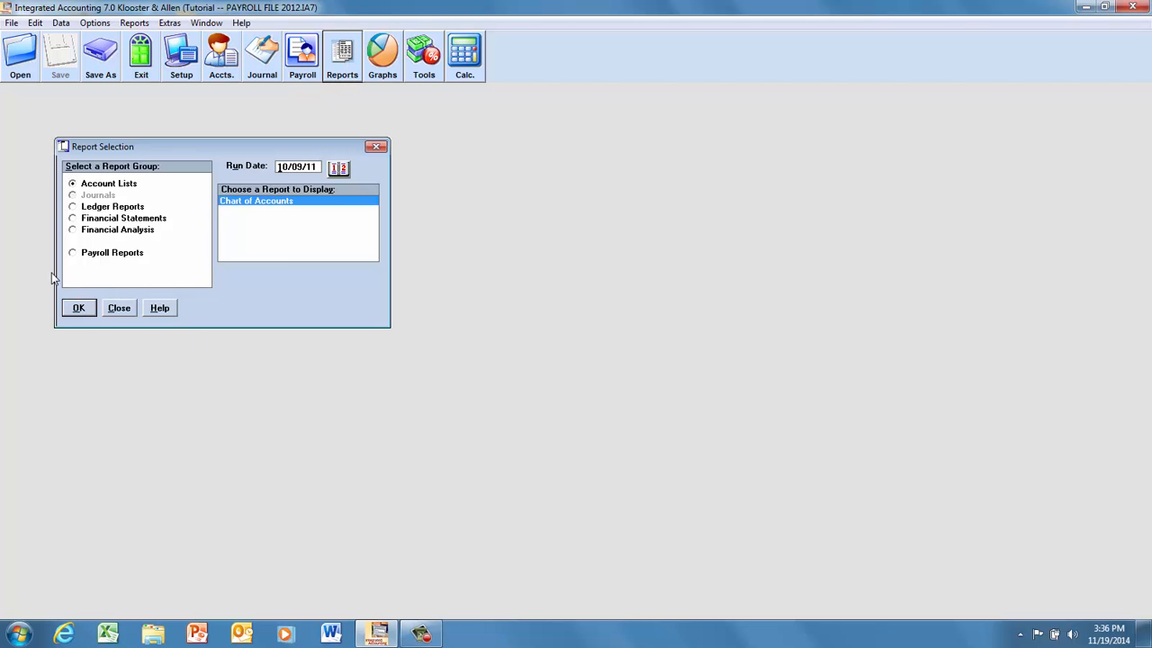
pyautogui.click(73, 255)
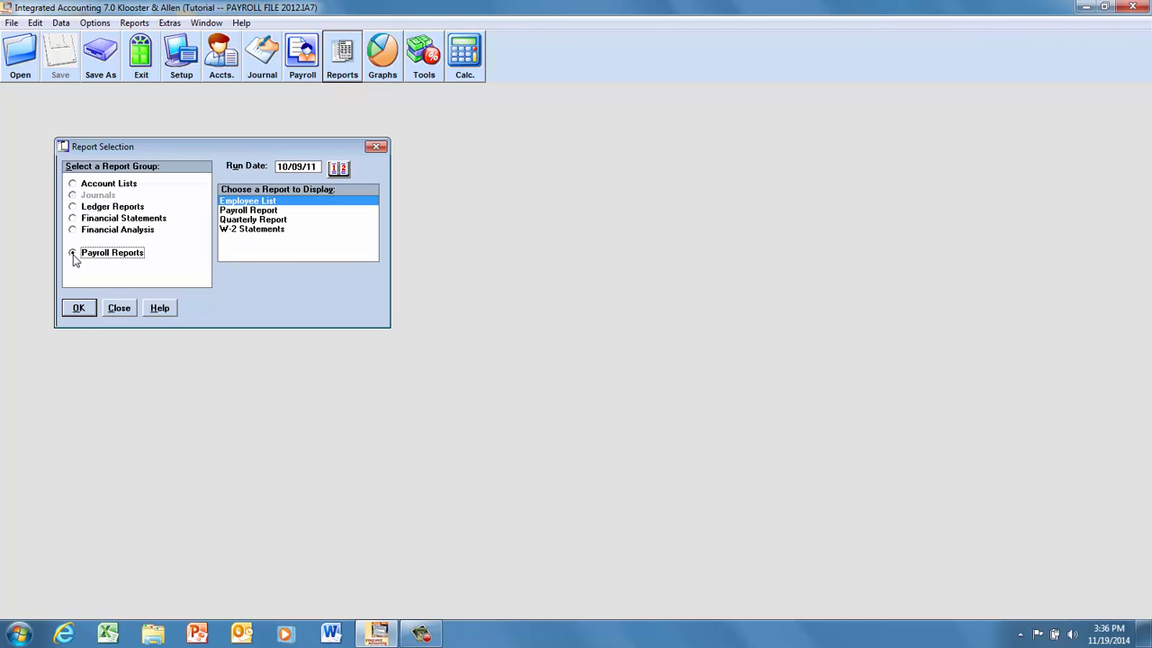
pyautogui.click(248, 212)
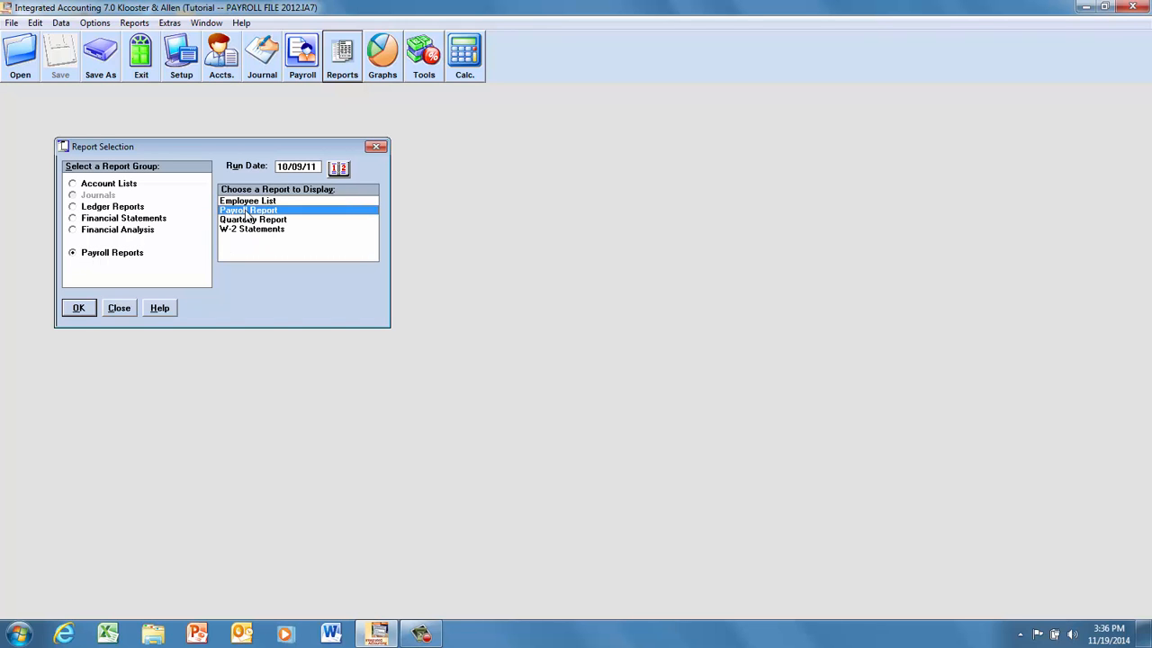
pyautogui.click(76, 309)
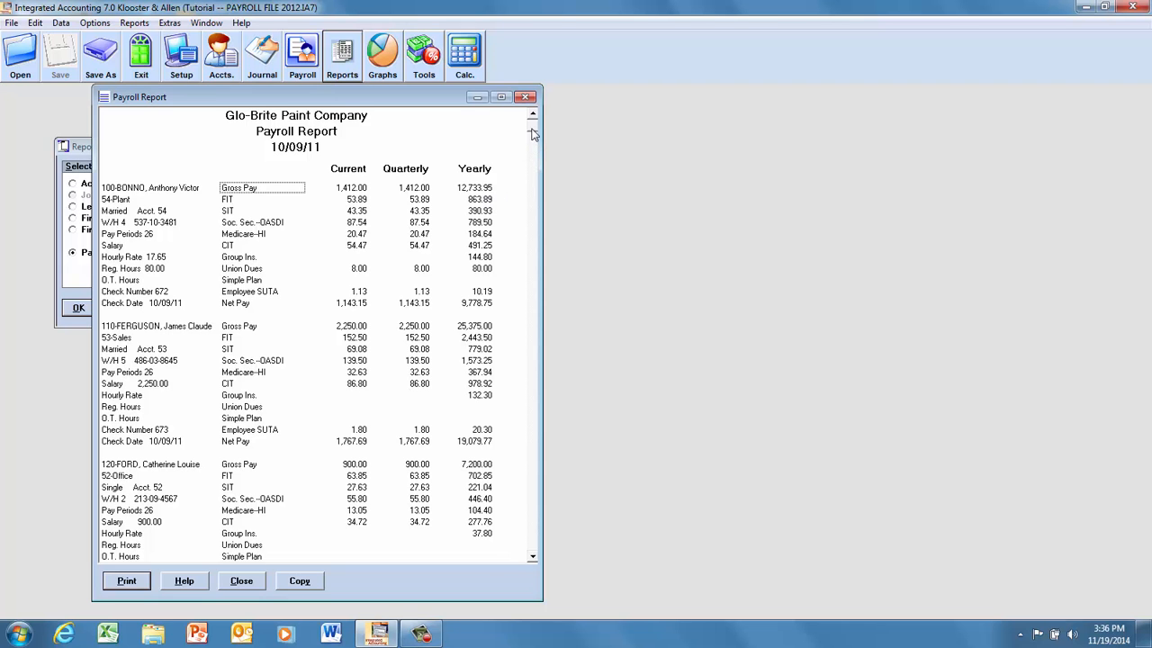
pyautogui.moveTo(533, 145); pyautogui.dragTo(533, 552)
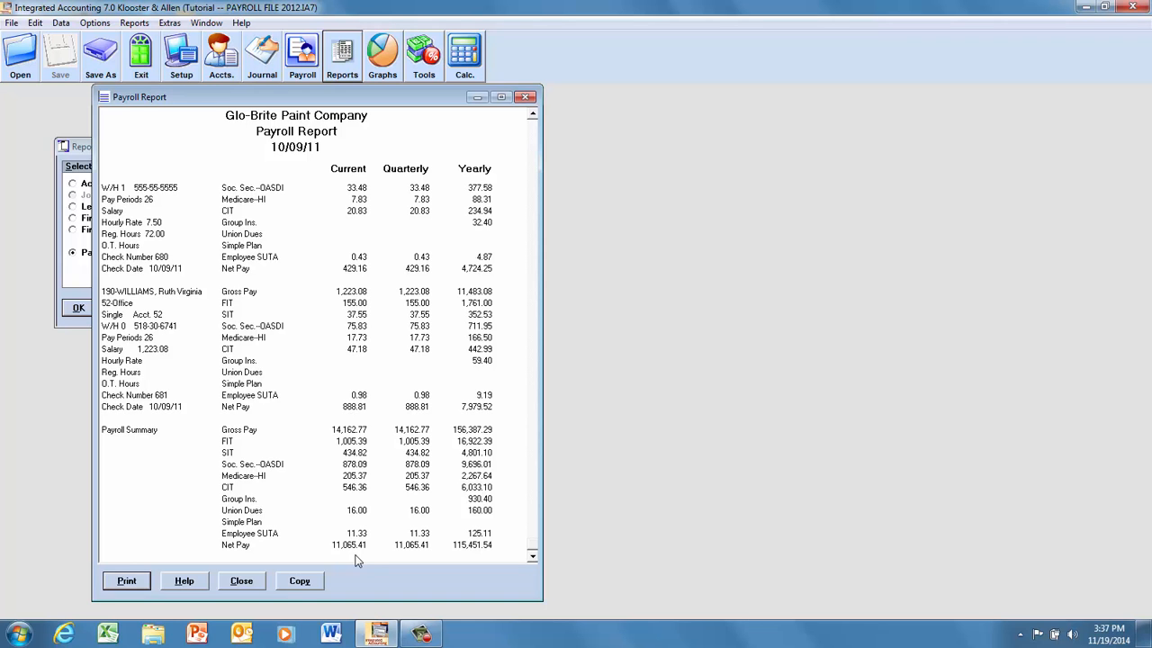
# View the print options for the payroll report without printing, and close the report and report selection.
pyautogui.click(131, 583)
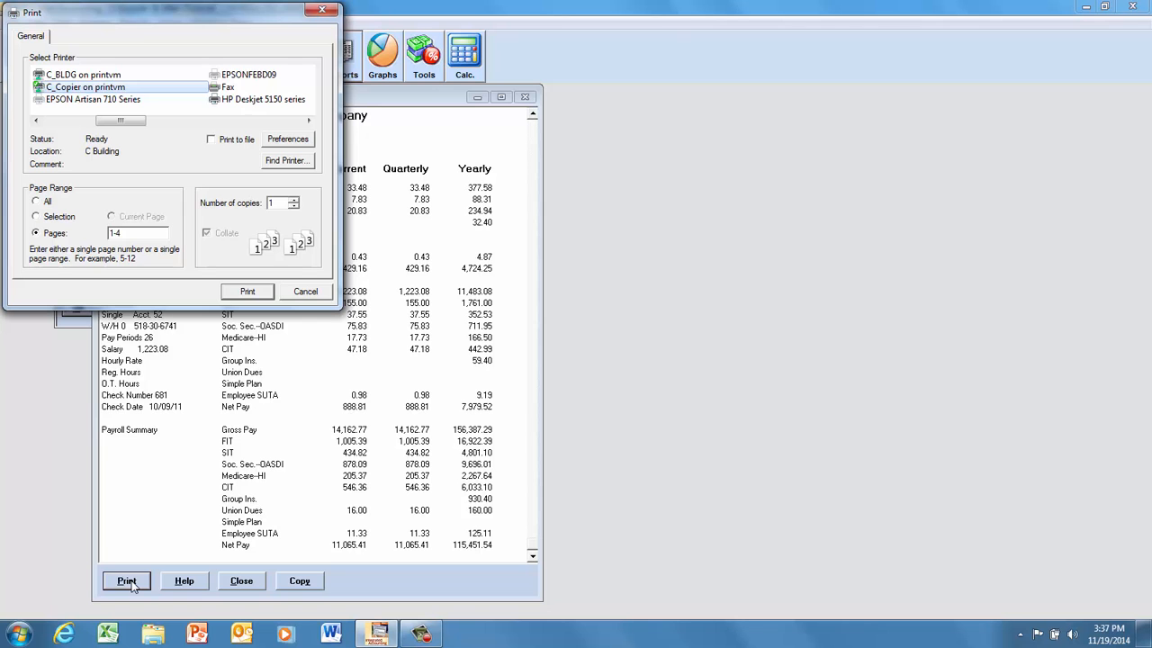
pyautogui.click(306, 292)
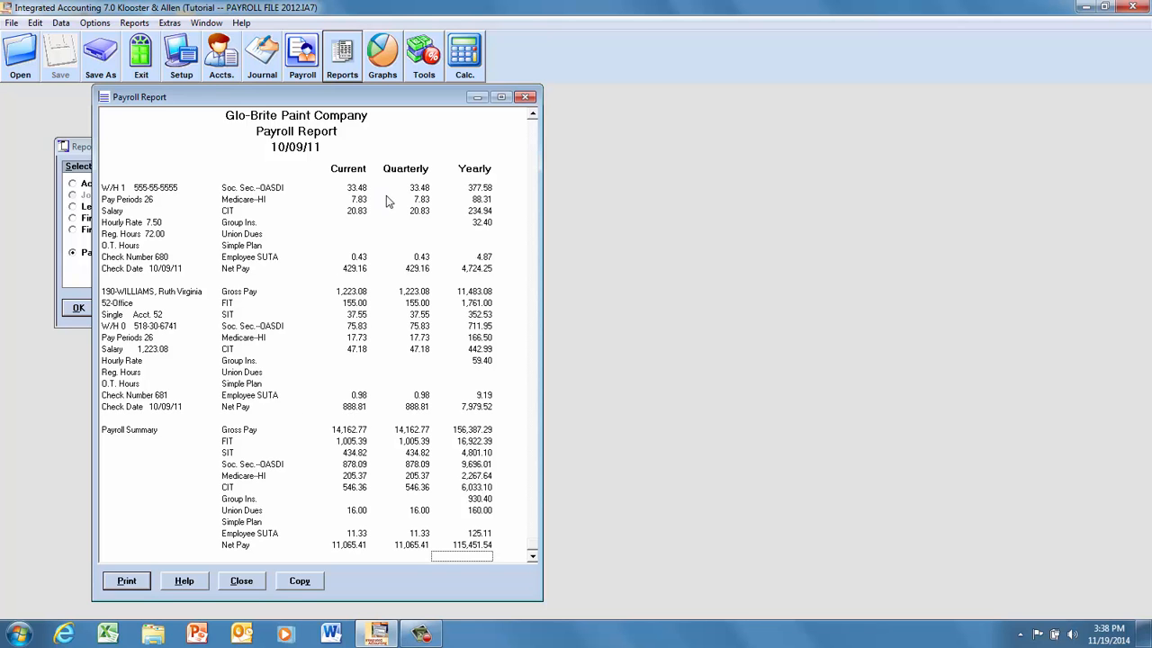
pyautogui.click(527, 98)
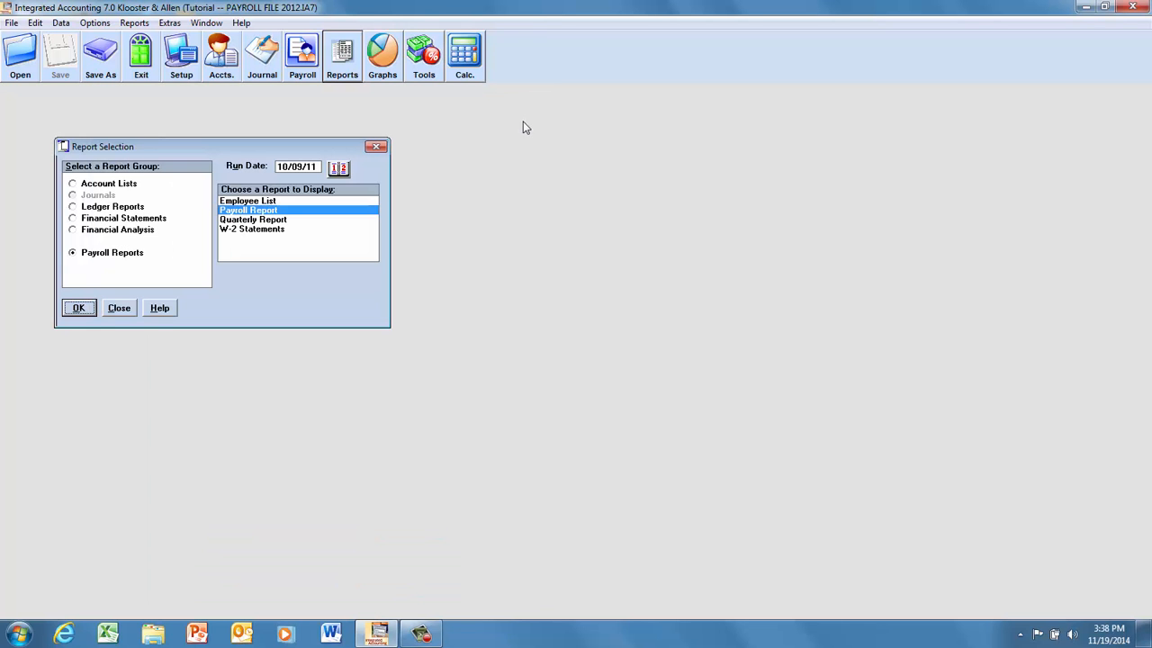
pyautogui.click(119, 309)
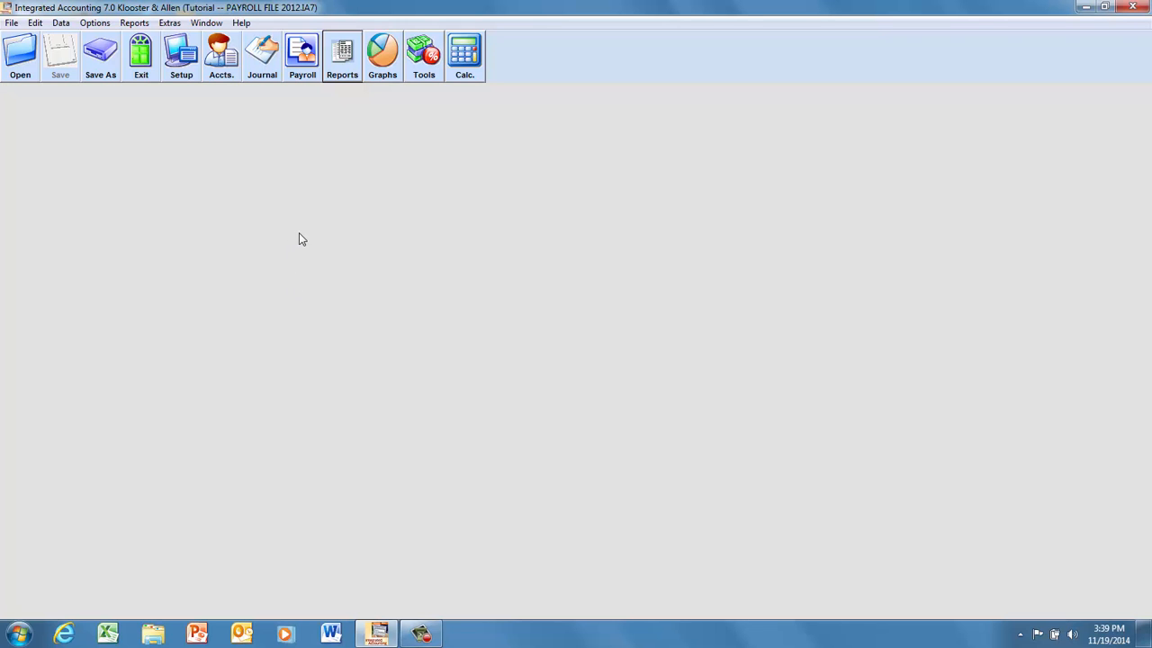
# Generate the current payroll journal entry, review its lines and post it to the general journal.
pyautogui.click(262, 76)
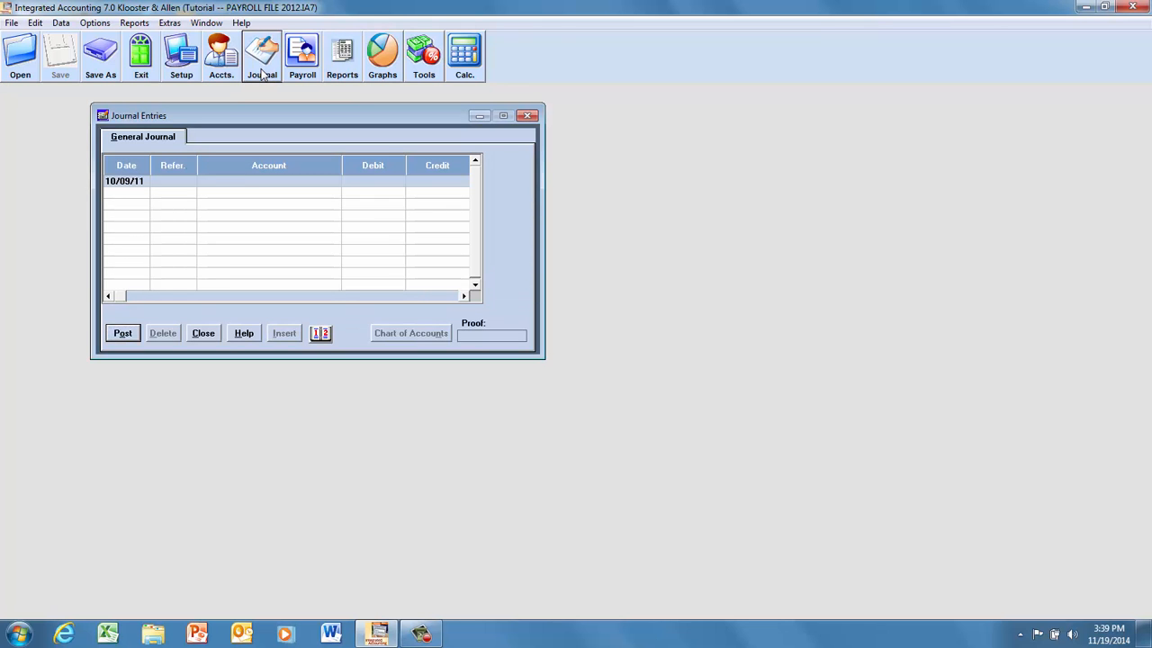
pyautogui.click(527, 115)
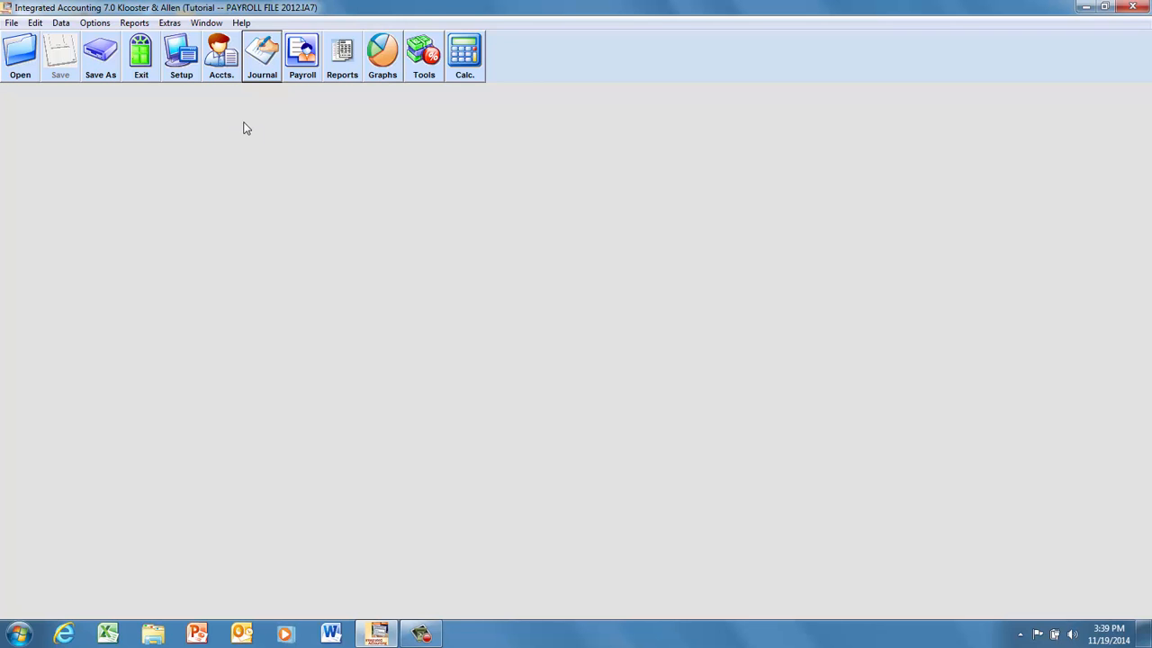
pyautogui.click(96, 24)
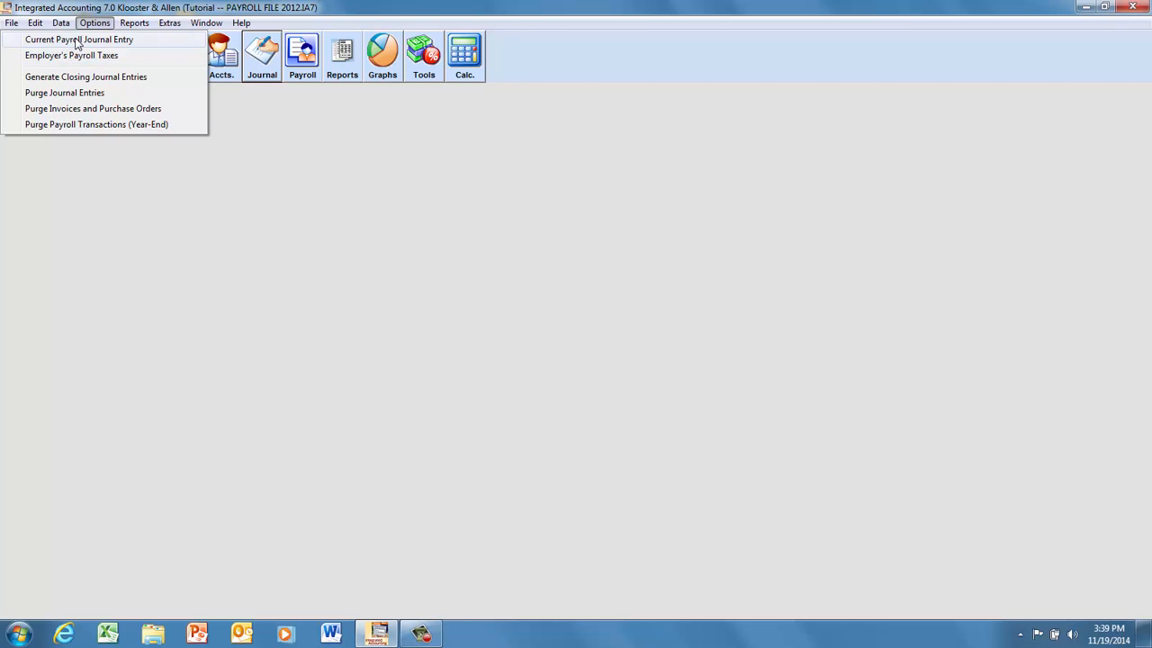
pyautogui.click(58, 41)
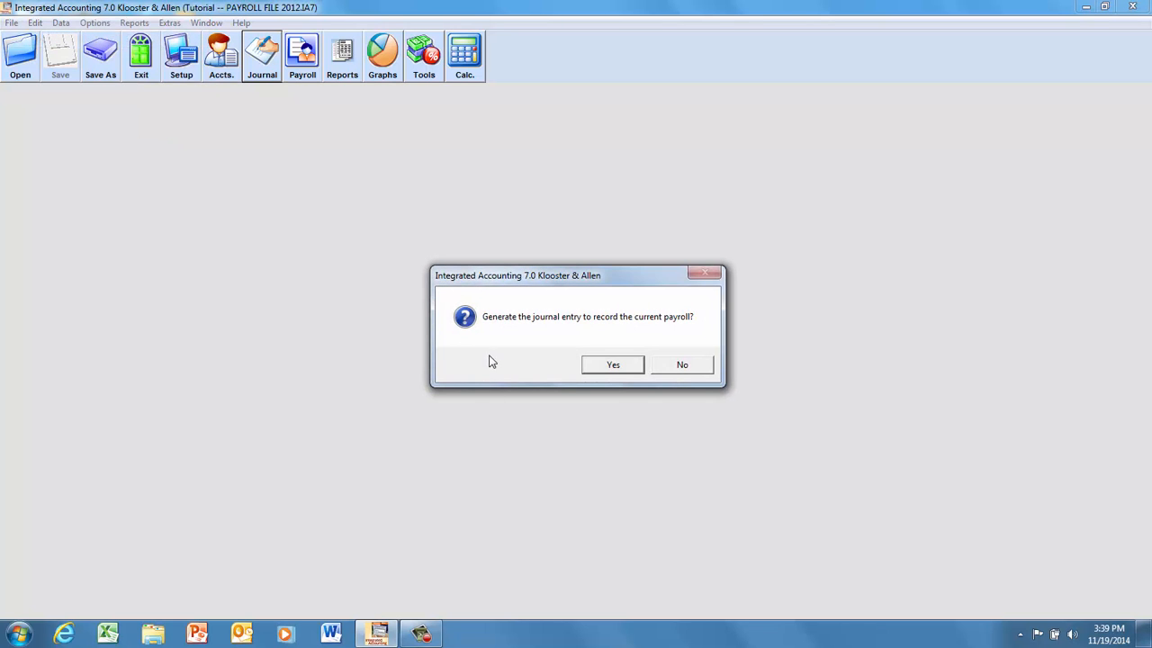
pyautogui.click(616, 366)
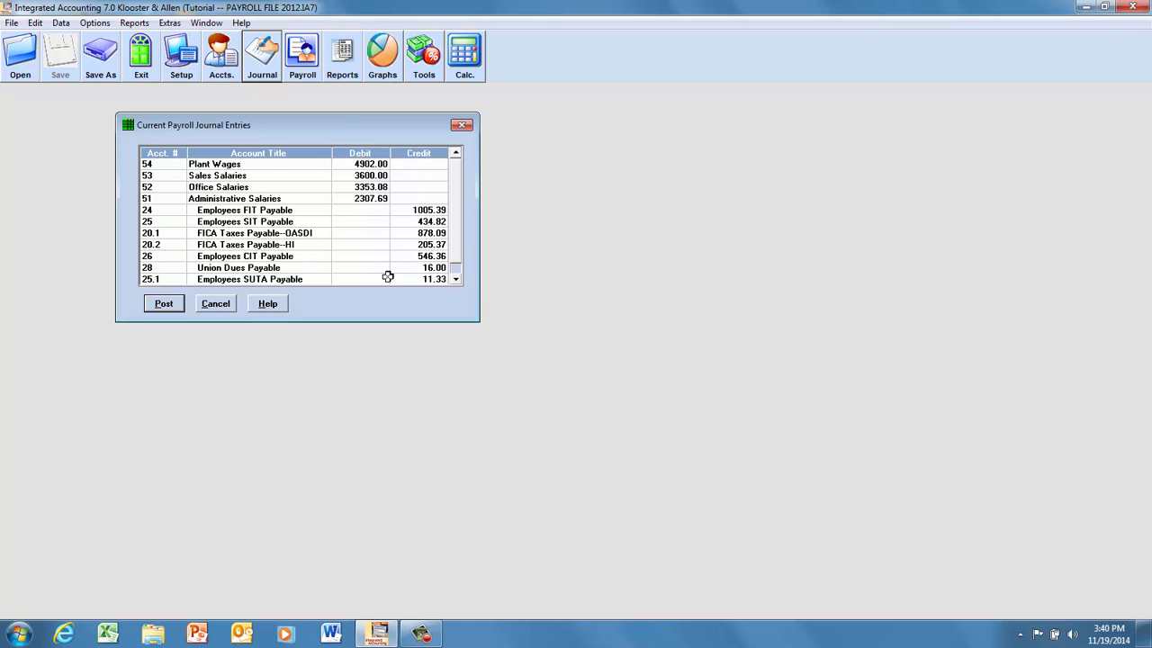
pyautogui.click(456, 249)
pyautogui.click(457, 276)
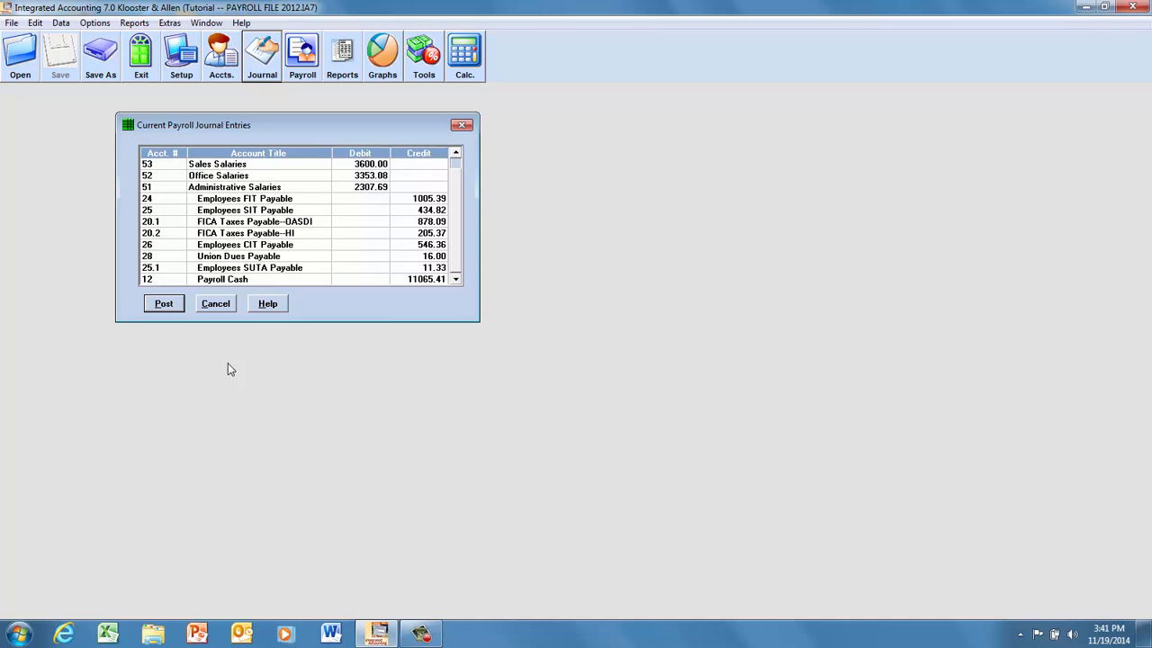
pyautogui.click(164, 304)
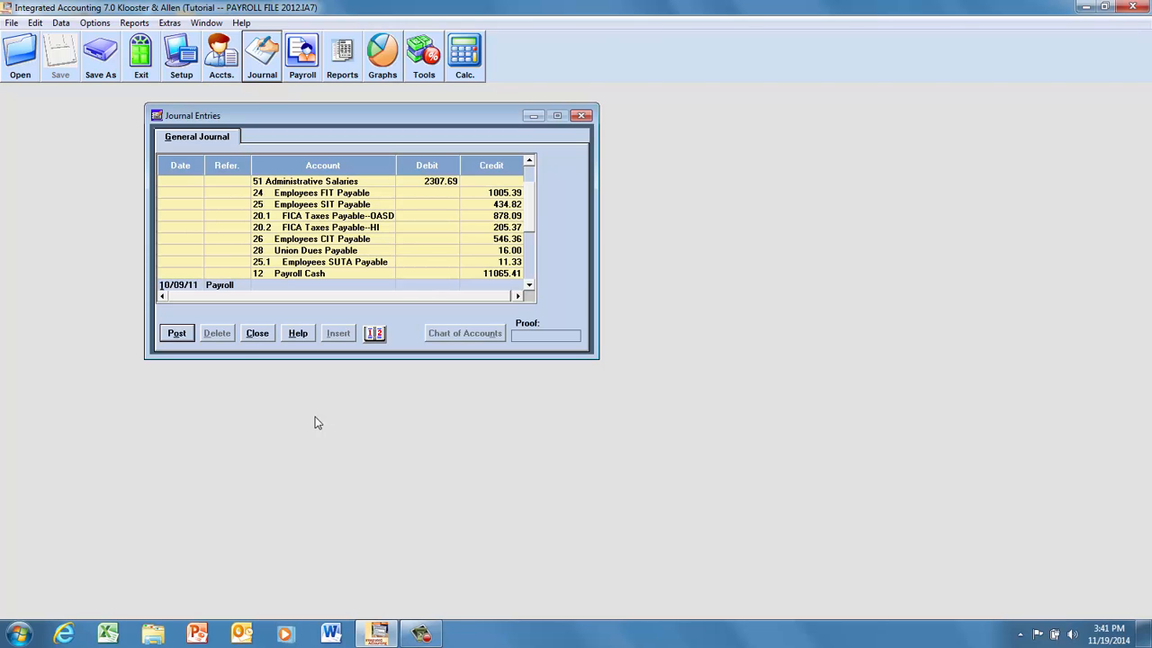
pyautogui.click(256, 334)
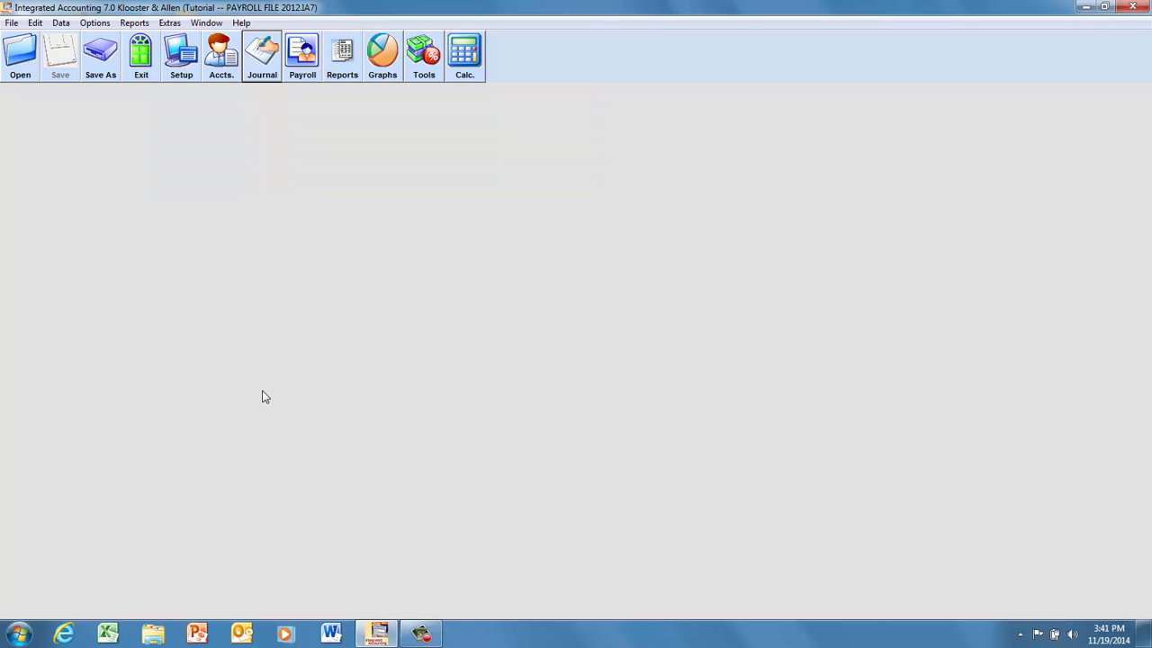
# Generate the employer's payroll taxes journal entry and post it to the general journal.
pyautogui.click(95, 23)
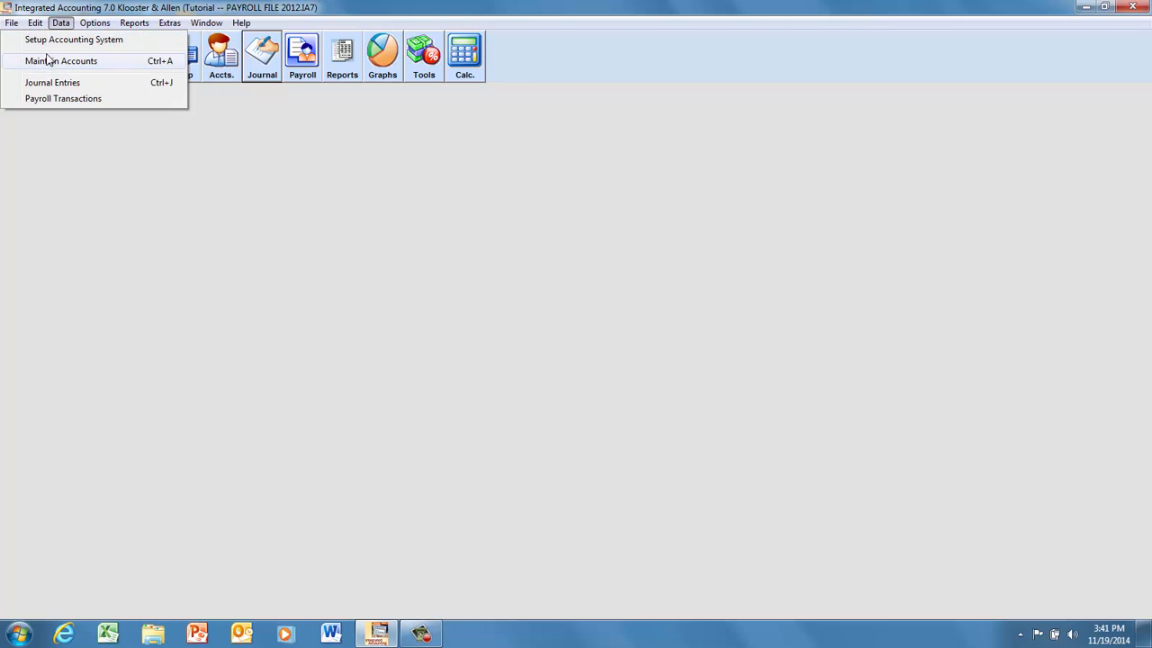
pyautogui.click(95, 25)
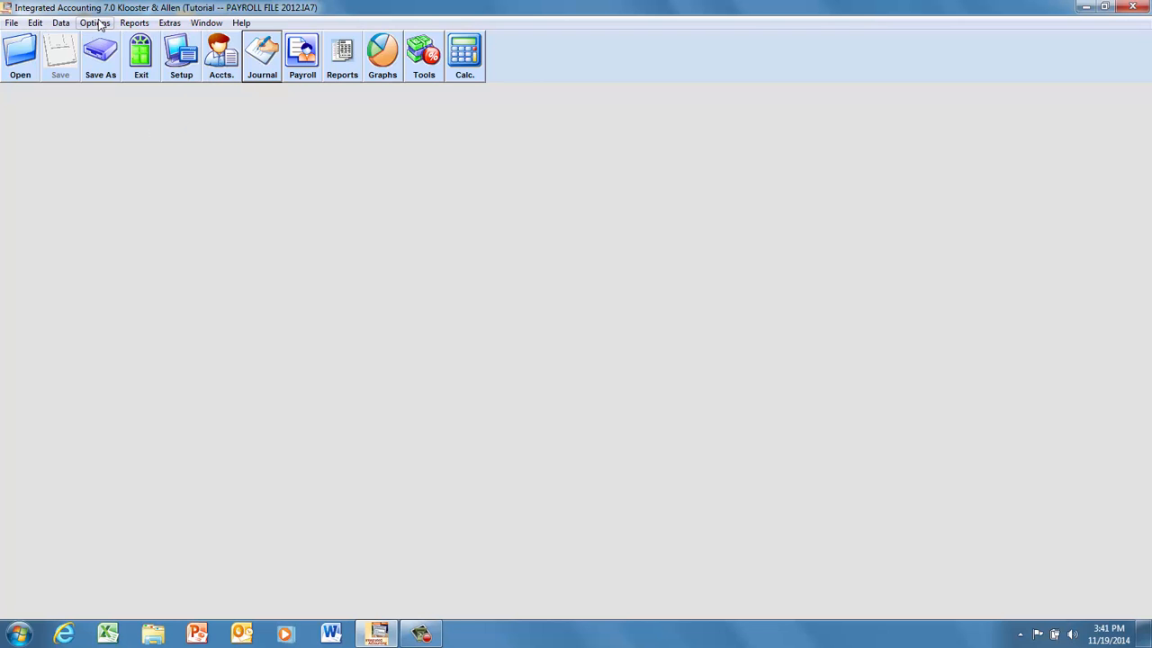
pyautogui.click(96, 25)
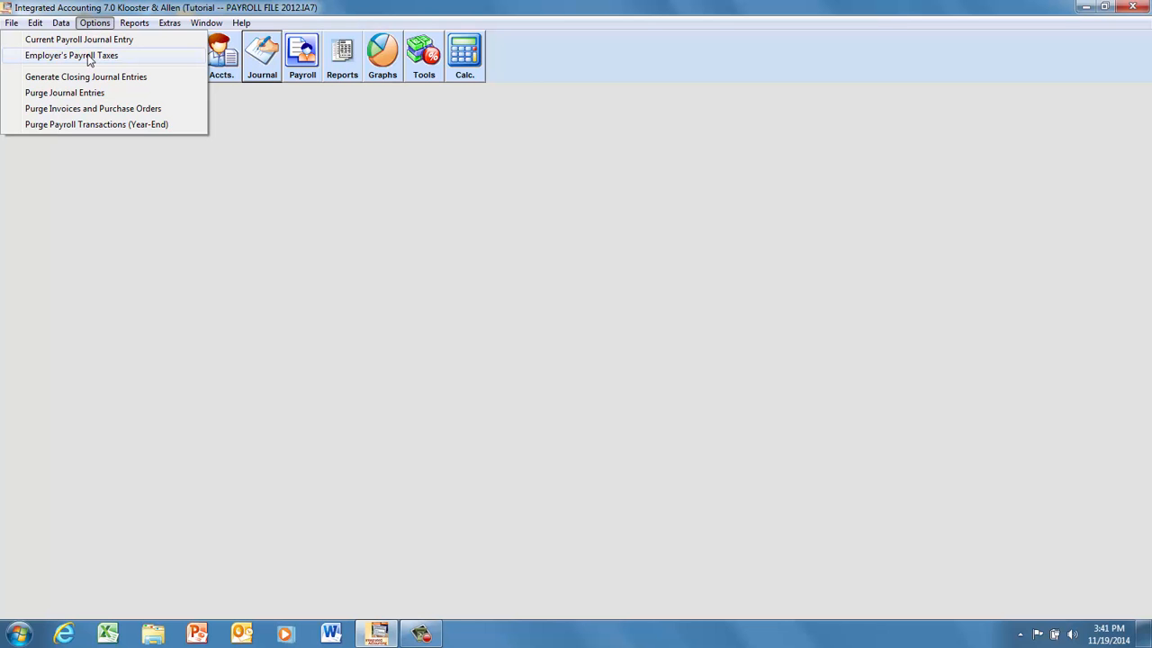
pyautogui.click(89, 57)
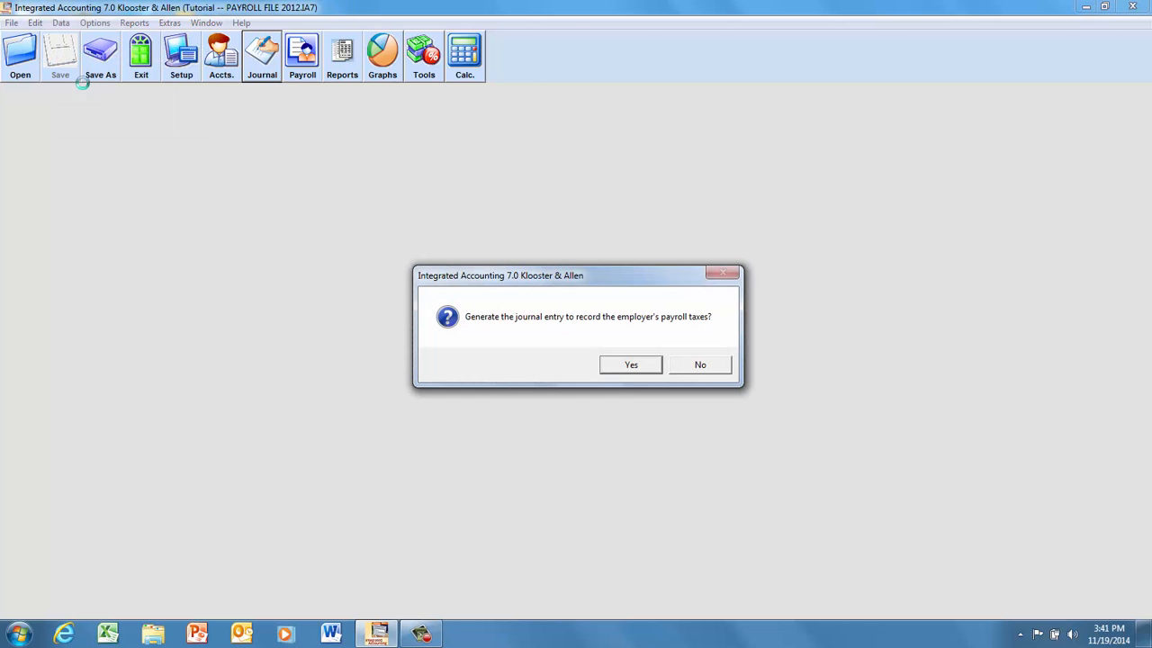
pyautogui.click(631, 366)
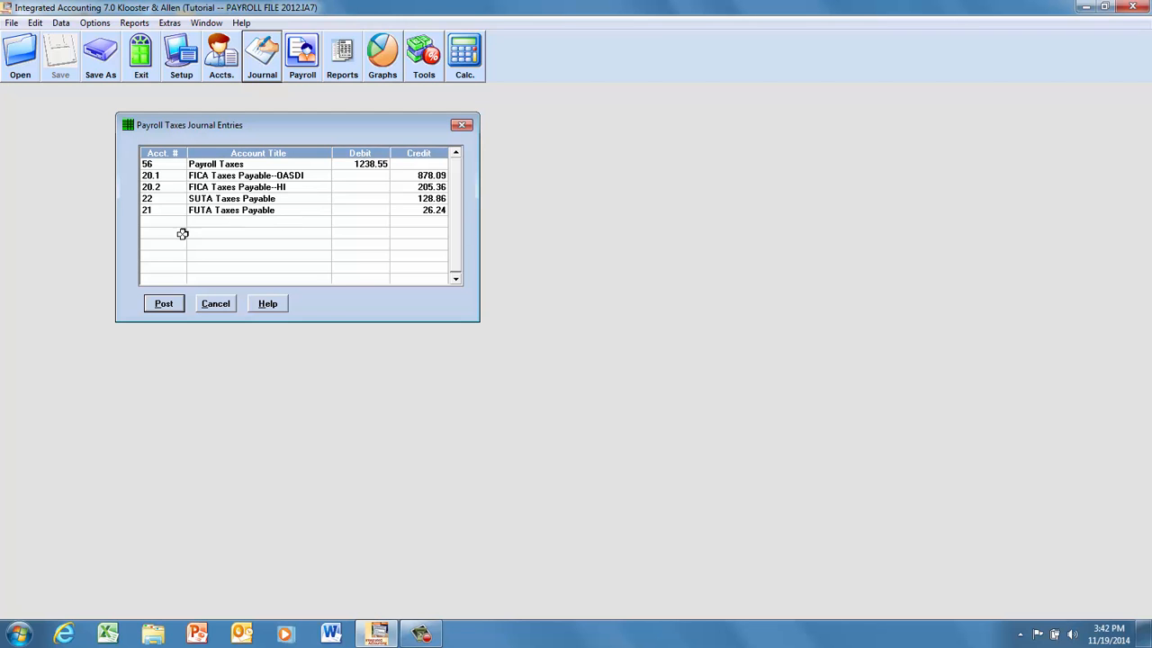
pyautogui.click(163, 305)
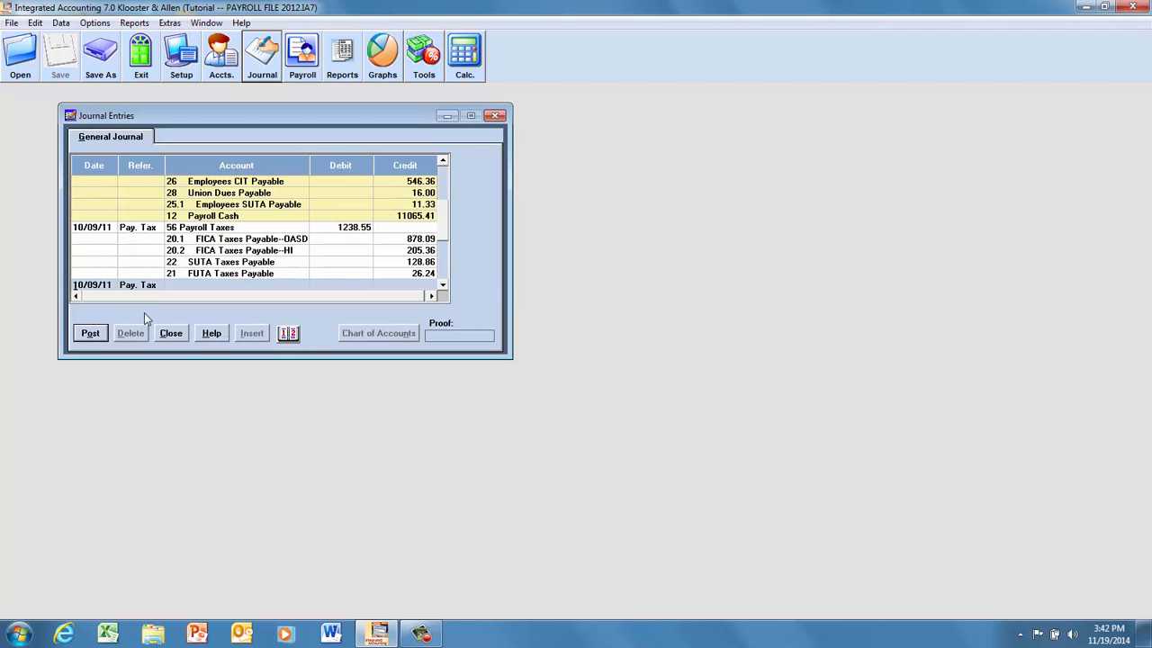
# Start a new 10/09/11 general journal entry with a debit of 11065.41 to account 12 Payroll Cash, declining to post it unbalanced.
pyautogui.click(199, 285)
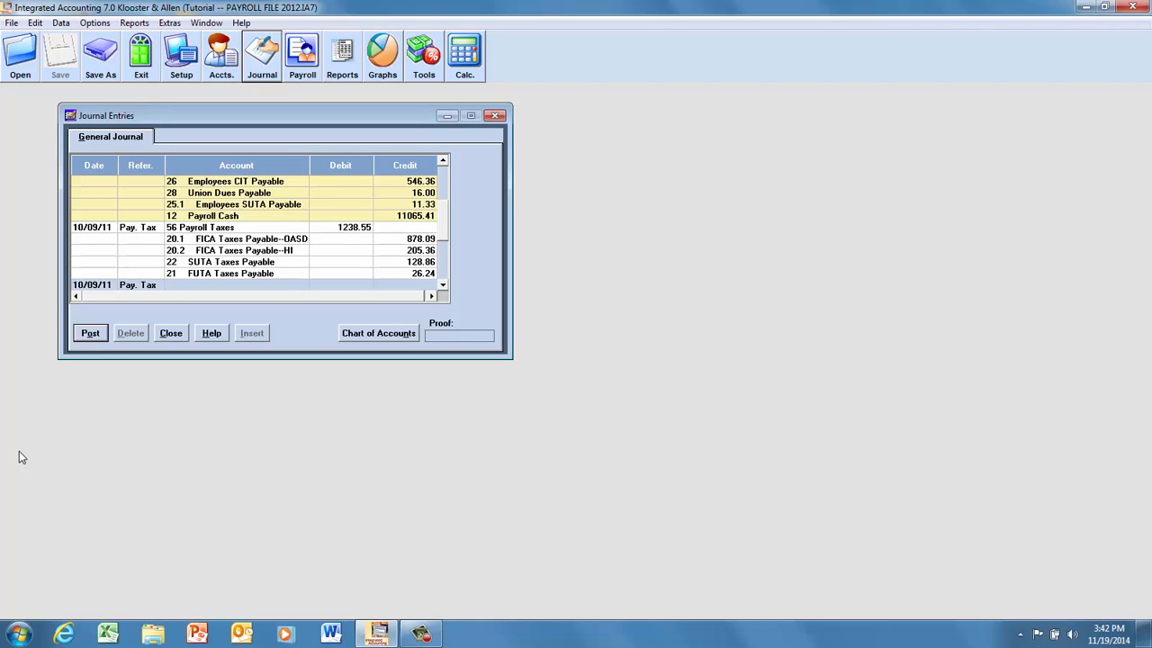
pyautogui.write('12')
pyautogui.press('Tab')
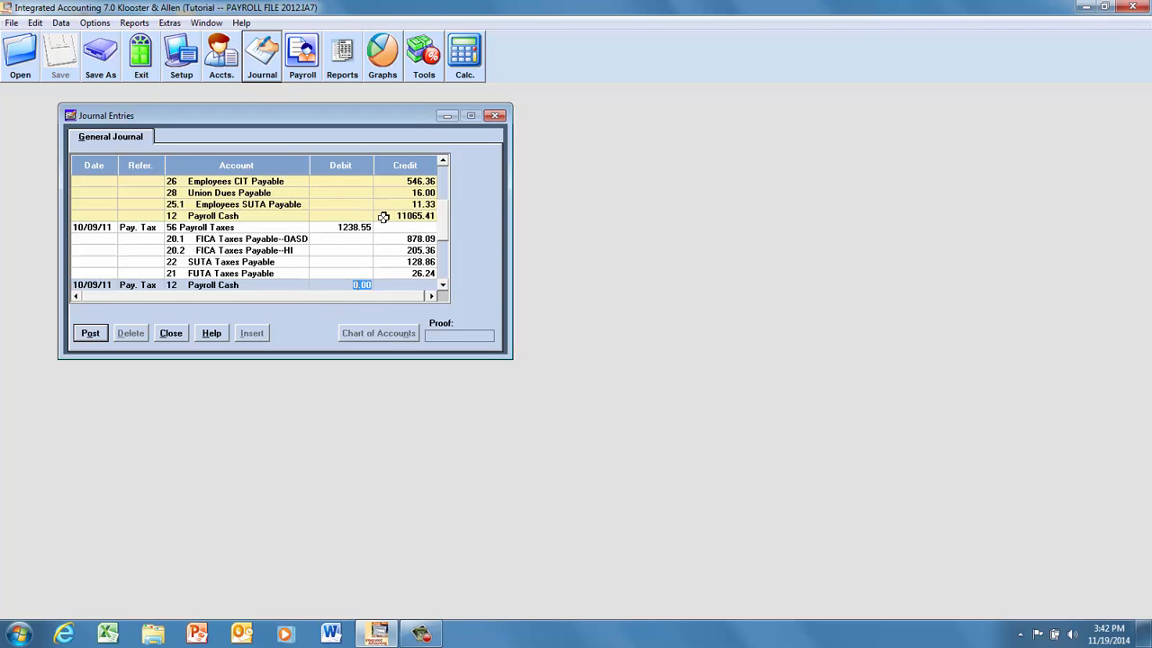
pyautogui.write('11065.41')
pyautogui.press('Return')
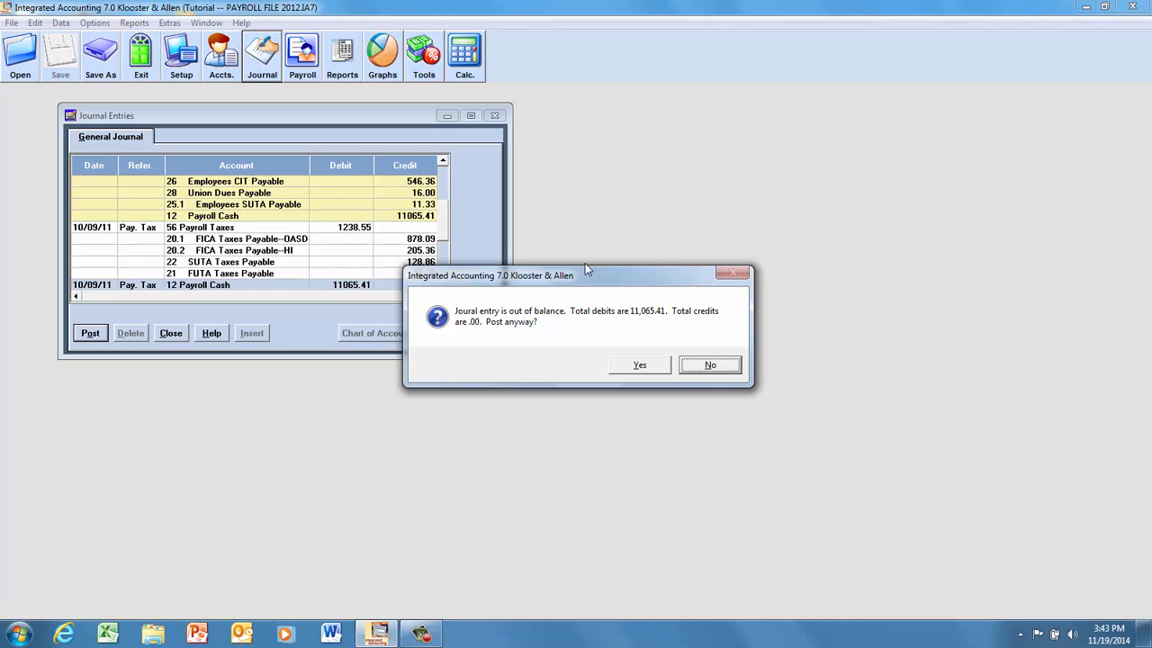
pyautogui.click(712, 365)
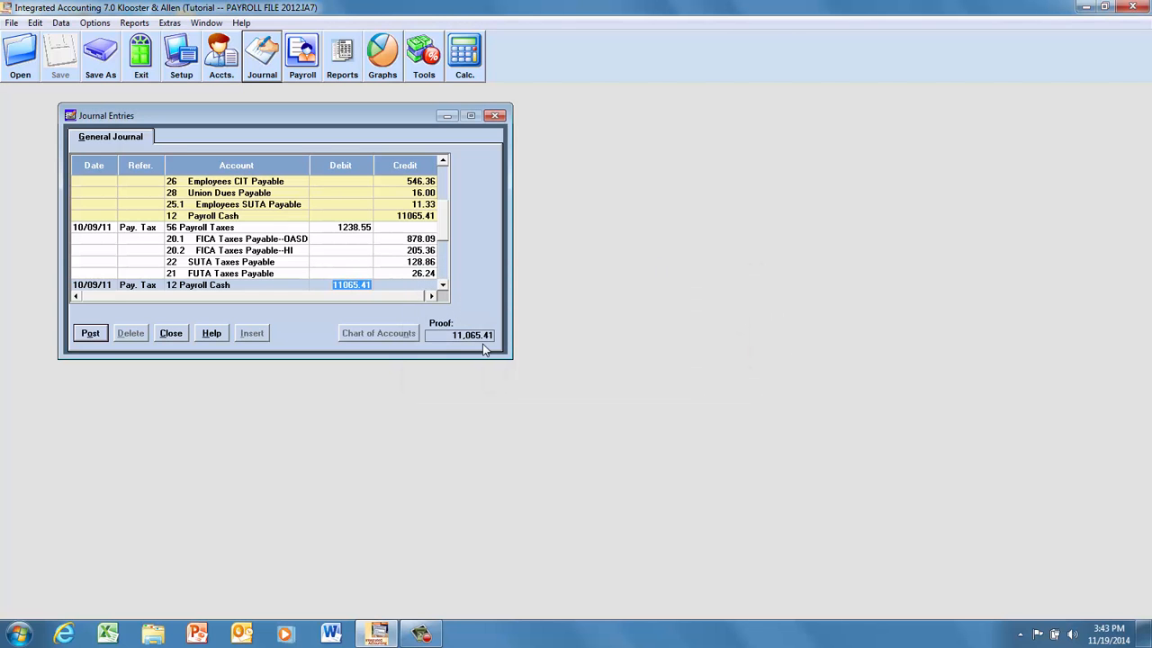
# Add account 11 Cash from the chart of accounts on the line below the Payroll Cash debit.
pyautogui.click(442, 286)
pyautogui.click(442, 285)
pyautogui.click(442, 285)
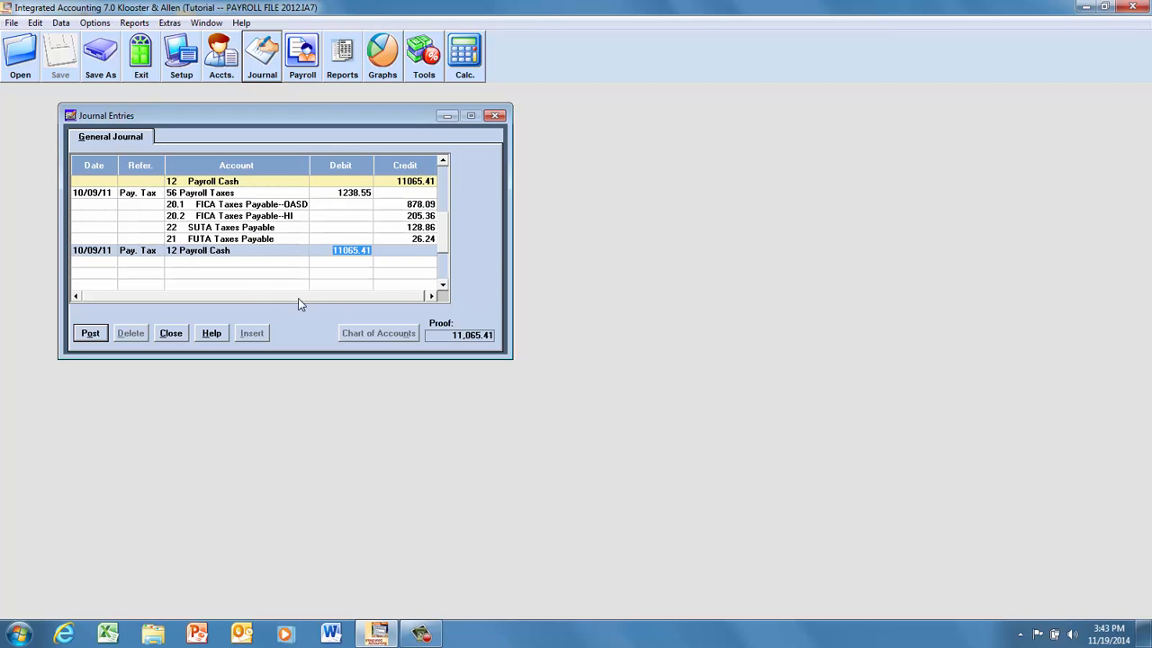
pyautogui.click(182, 261)
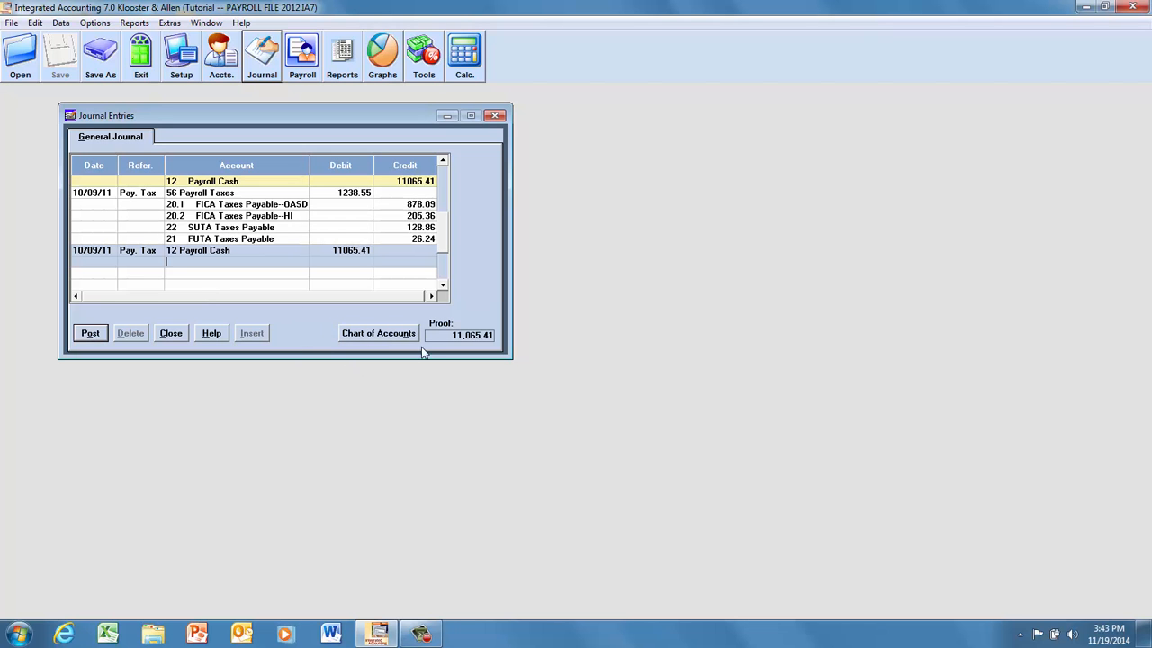
pyautogui.click(376, 335)
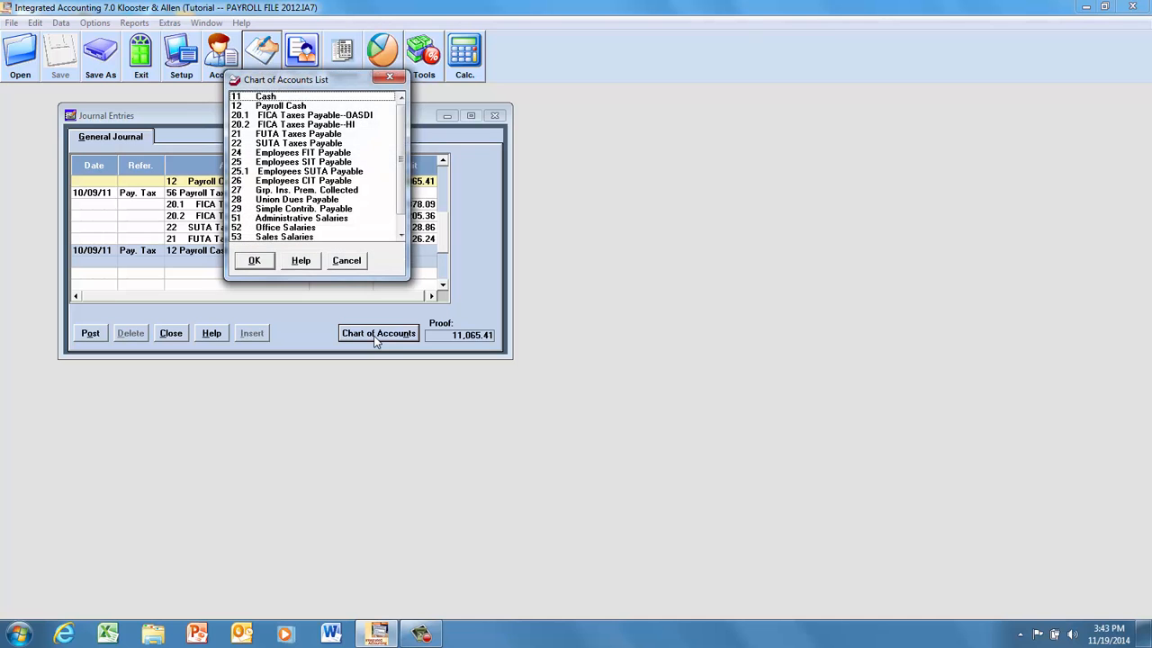
pyautogui.click(263, 98)
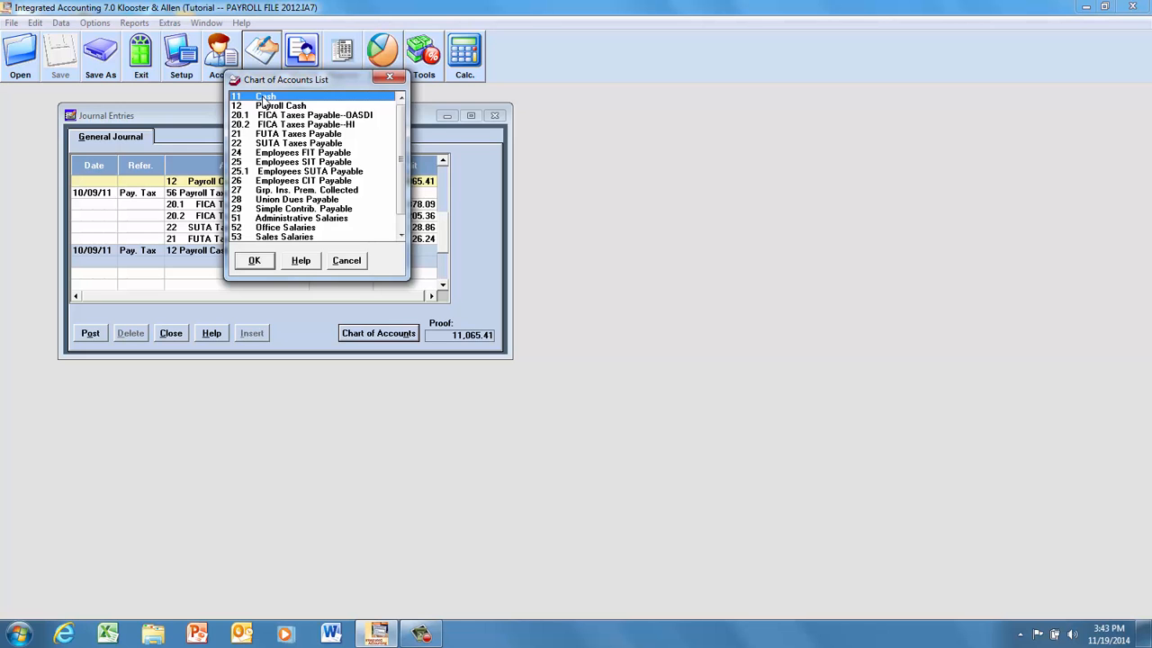
pyautogui.doubleClick(263, 99)
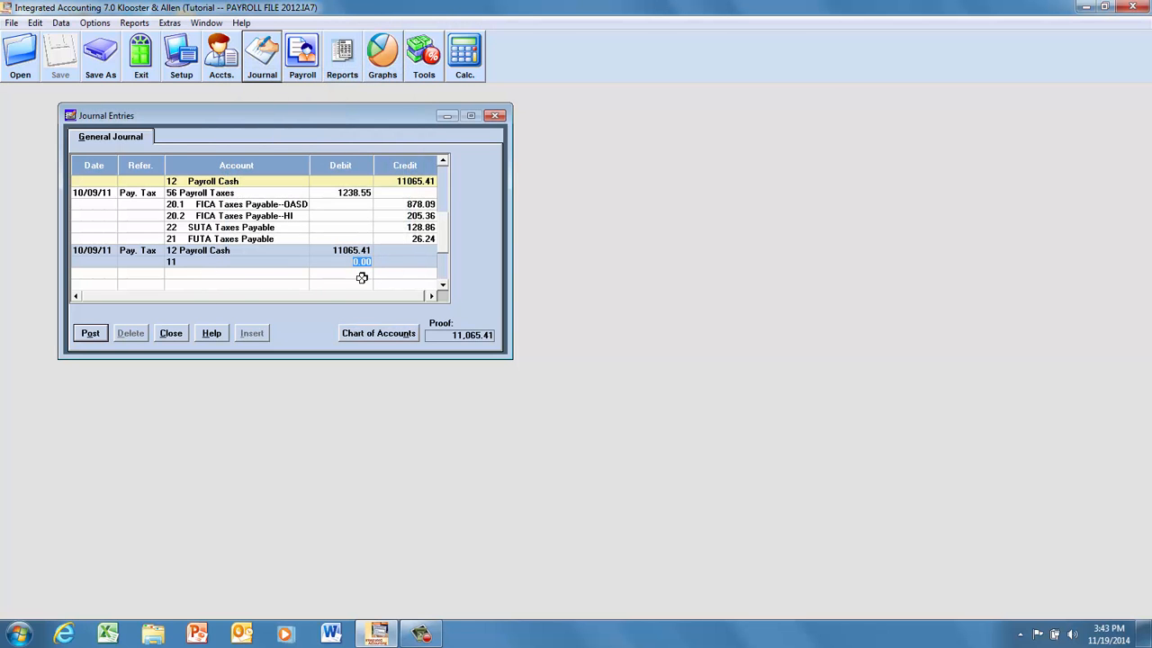
# Credit 11065.41 to the Cash account, post the payroll cash transfer entry and close the journal entries.
pyautogui.click(406, 262)
pyautogui.write('11065.41')
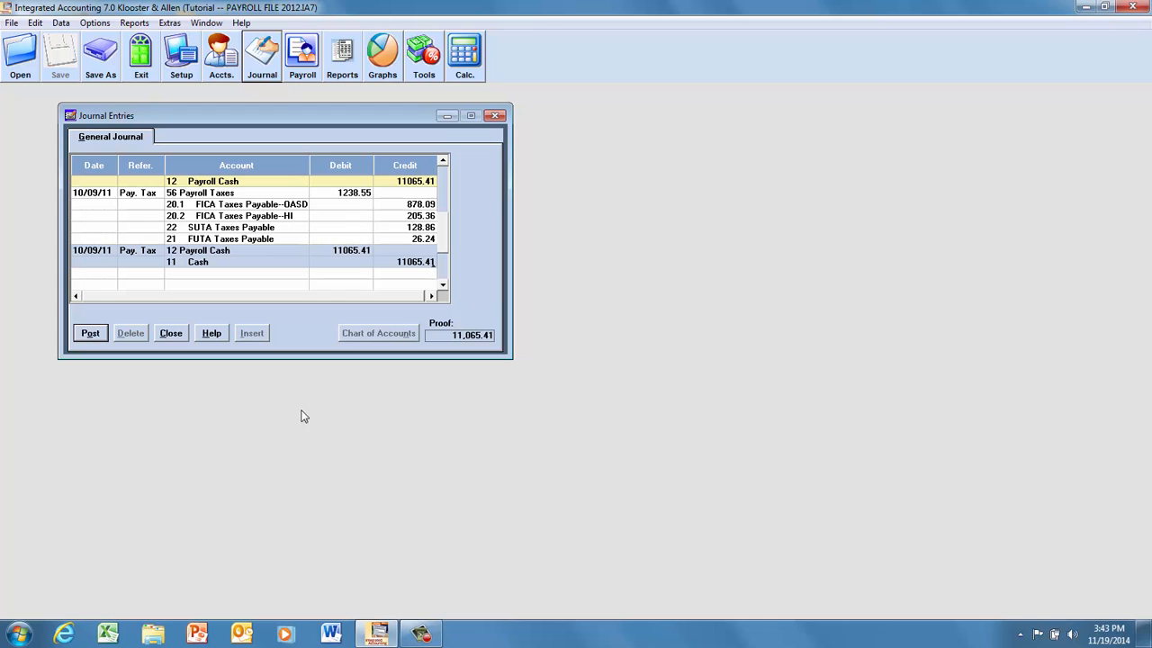
pyautogui.click(90, 332)
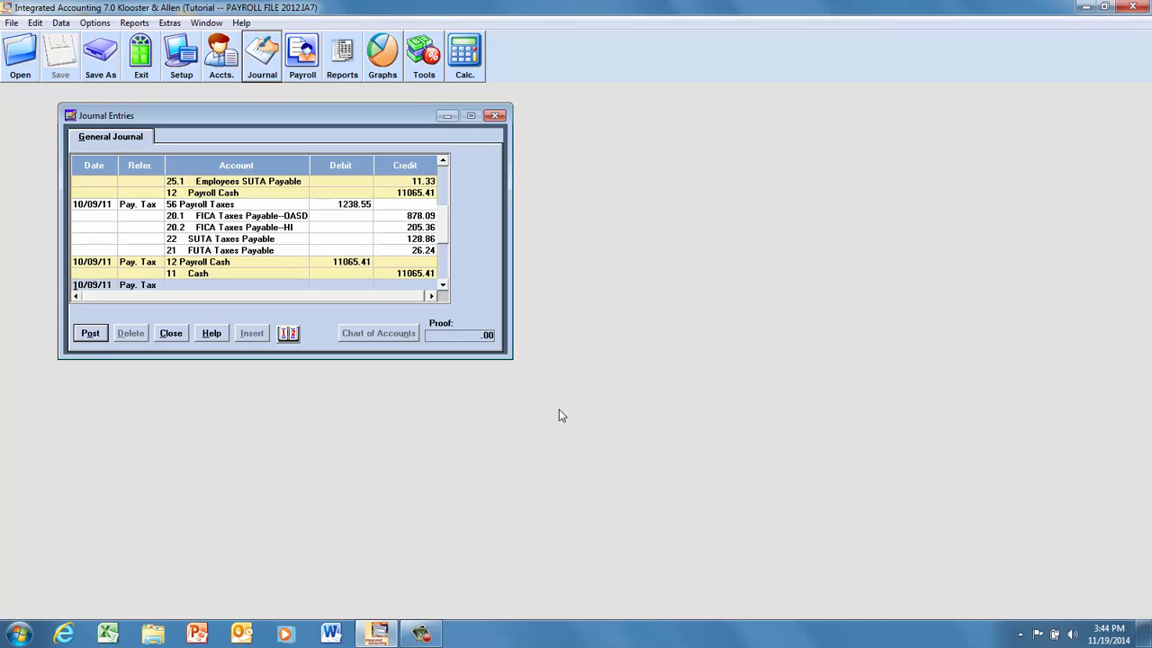
pyautogui.click(171, 333)
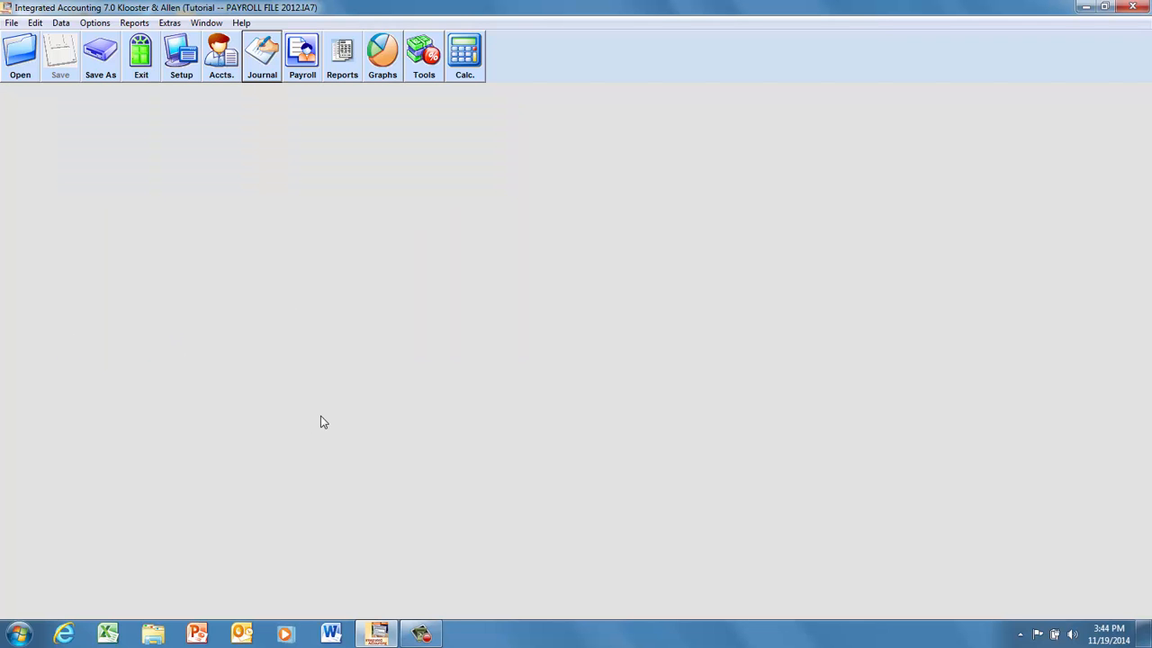
pyautogui.click(259, 63)
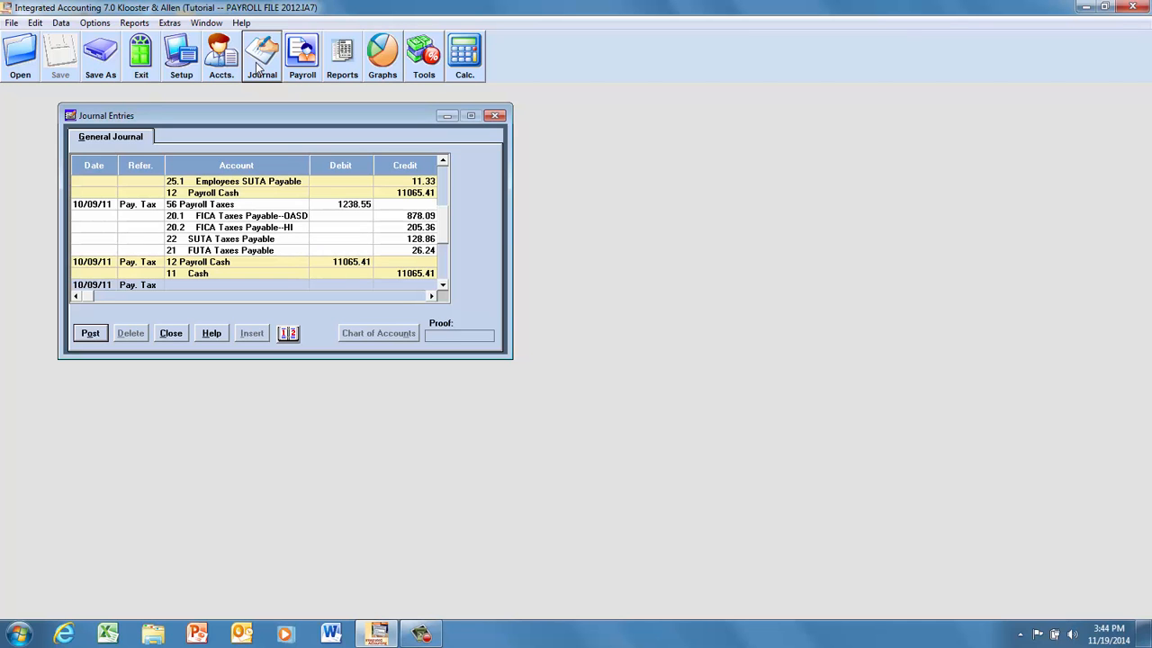
pyautogui.click(494, 118)
# View the customization options for the General Journal report, and close the report selection without displaying it.
pyautogui.click(343, 73)
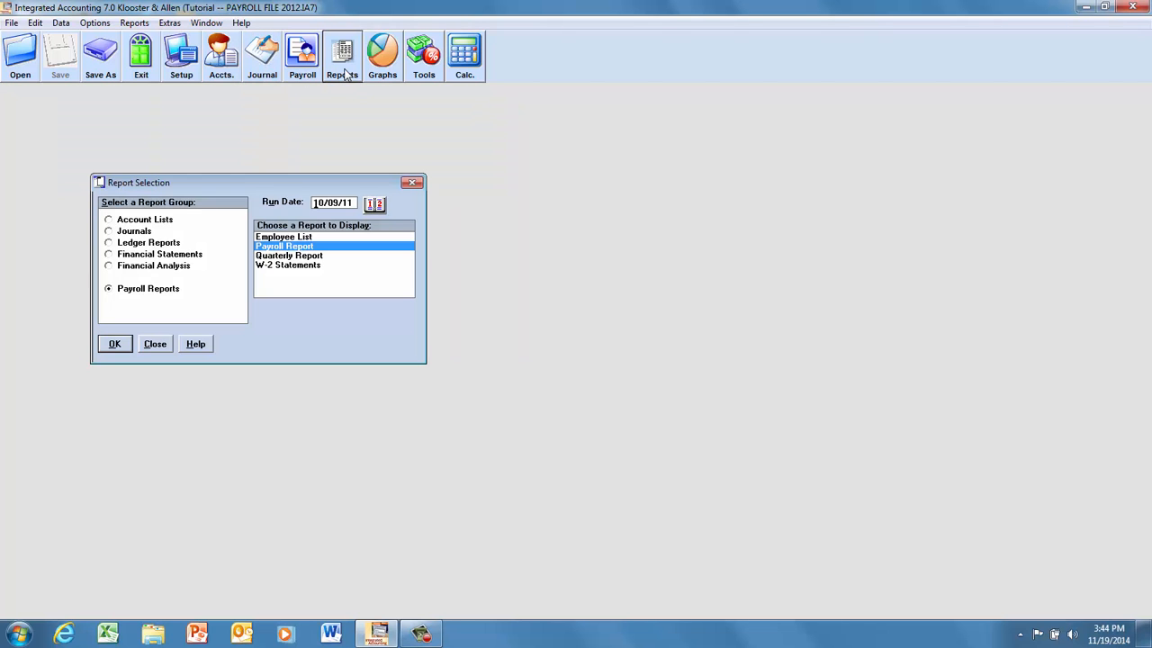
pyautogui.click(108, 231)
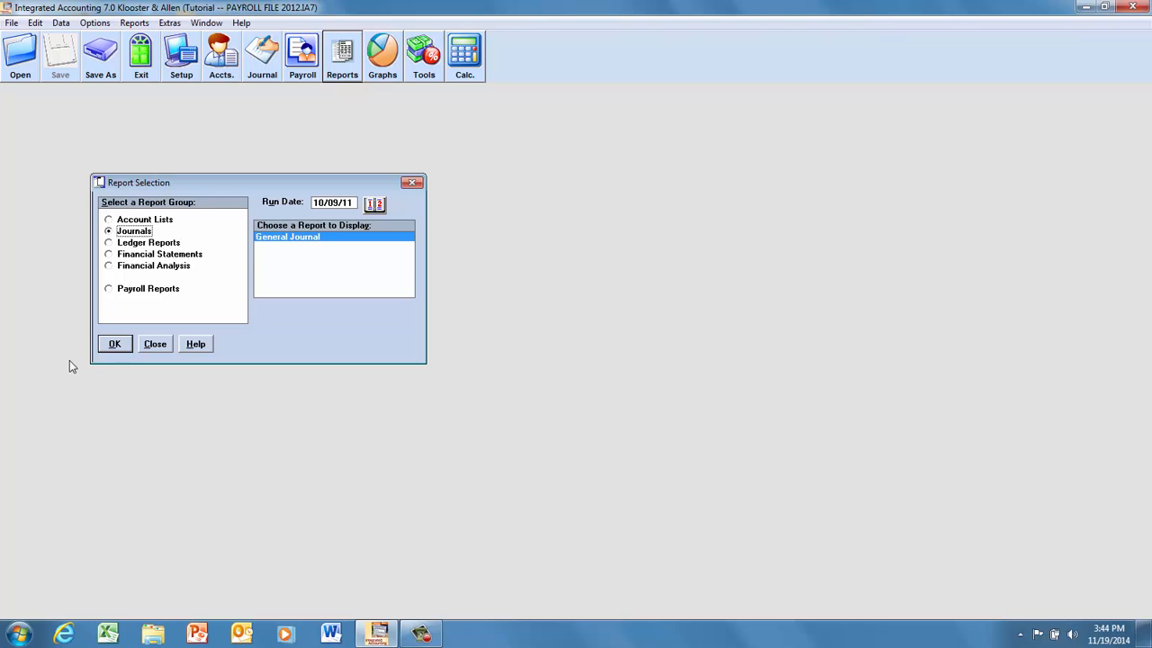
pyautogui.click(117, 344)
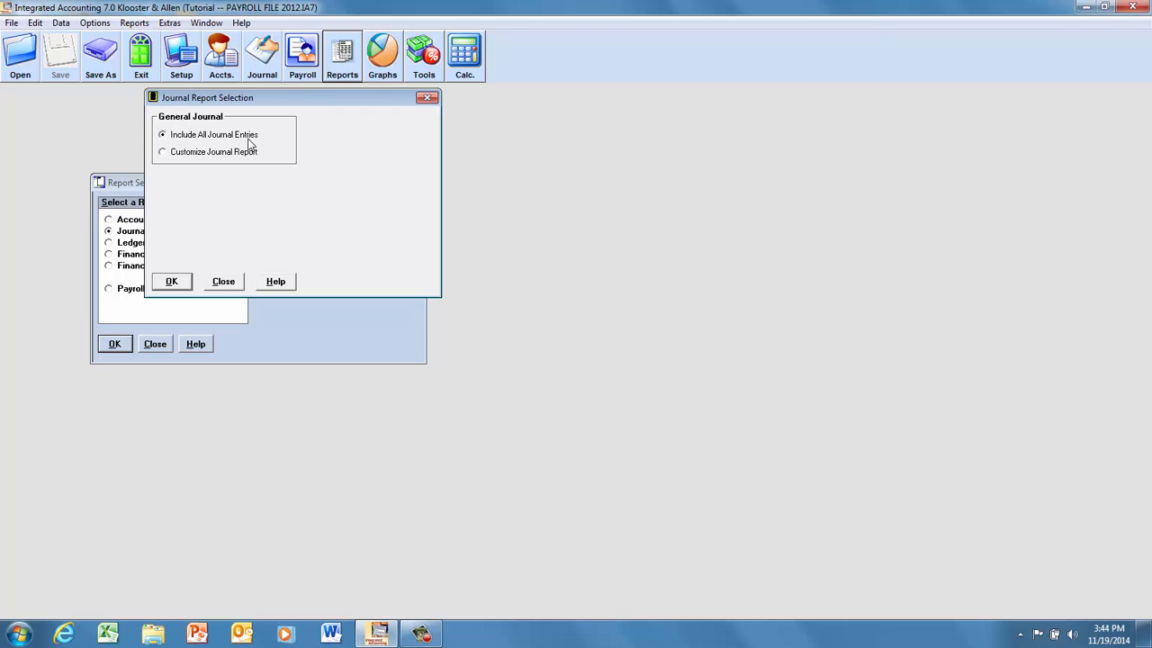
pyautogui.click(162, 153)
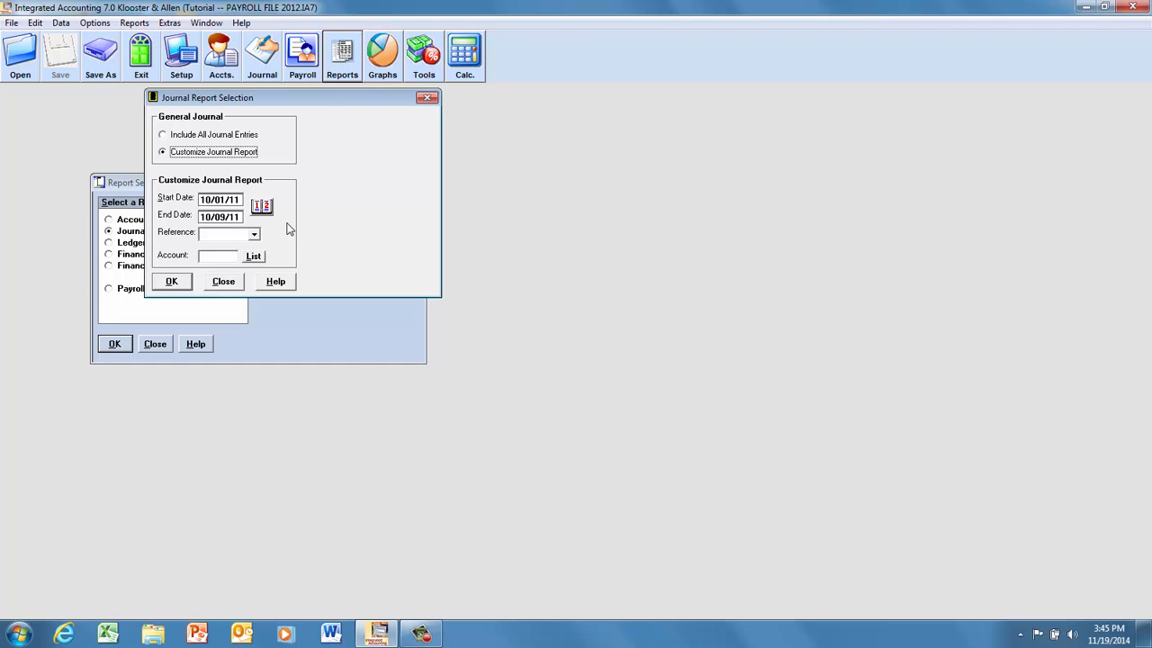
pyautogui.click(223, 281)
pyautogui.click(153, 344)
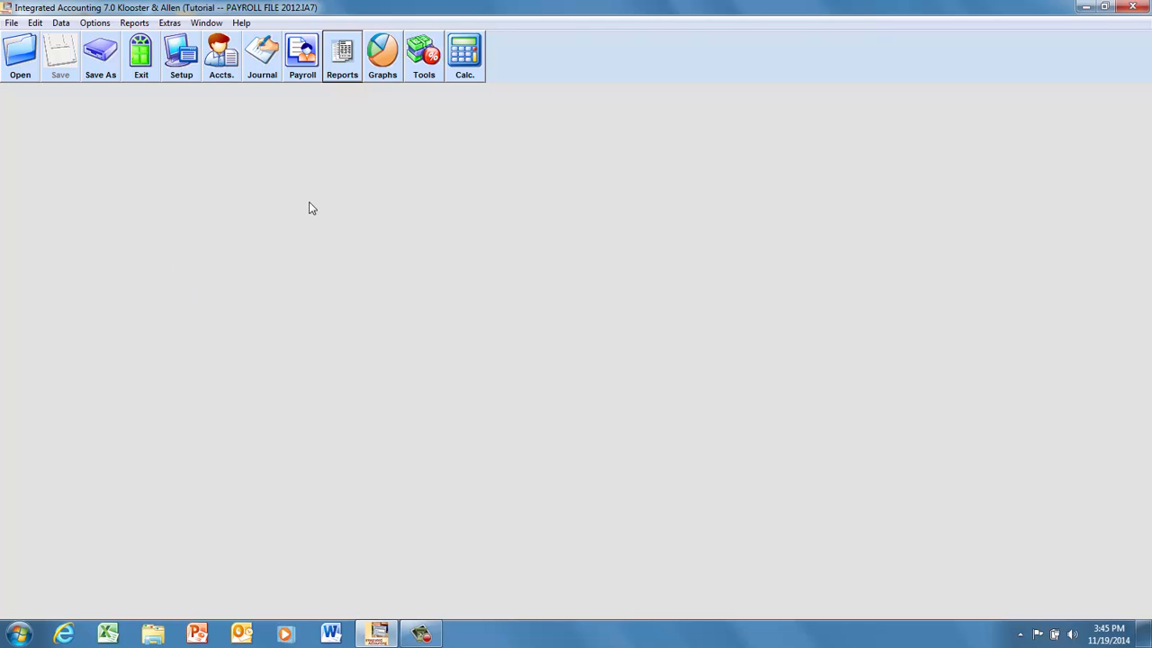
# Display the General Ledger report for only account 25 Employees SIT Payable, and close it after checking the balance.
pyautogui.click(349, 70)
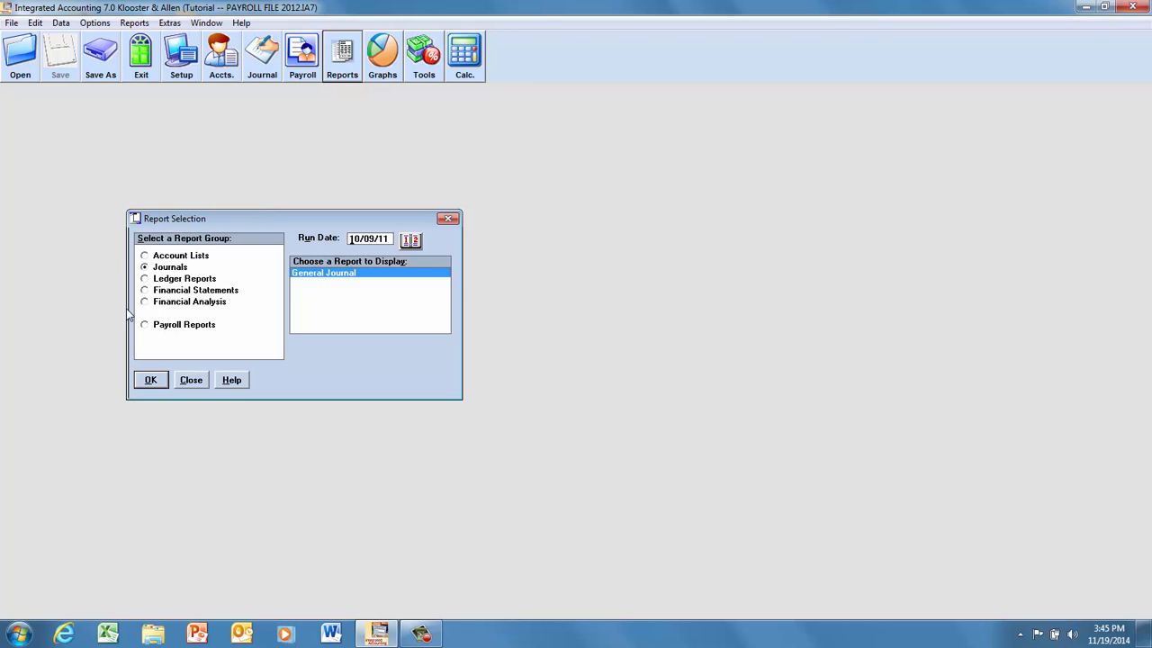
pyautogui.click(145, 280)
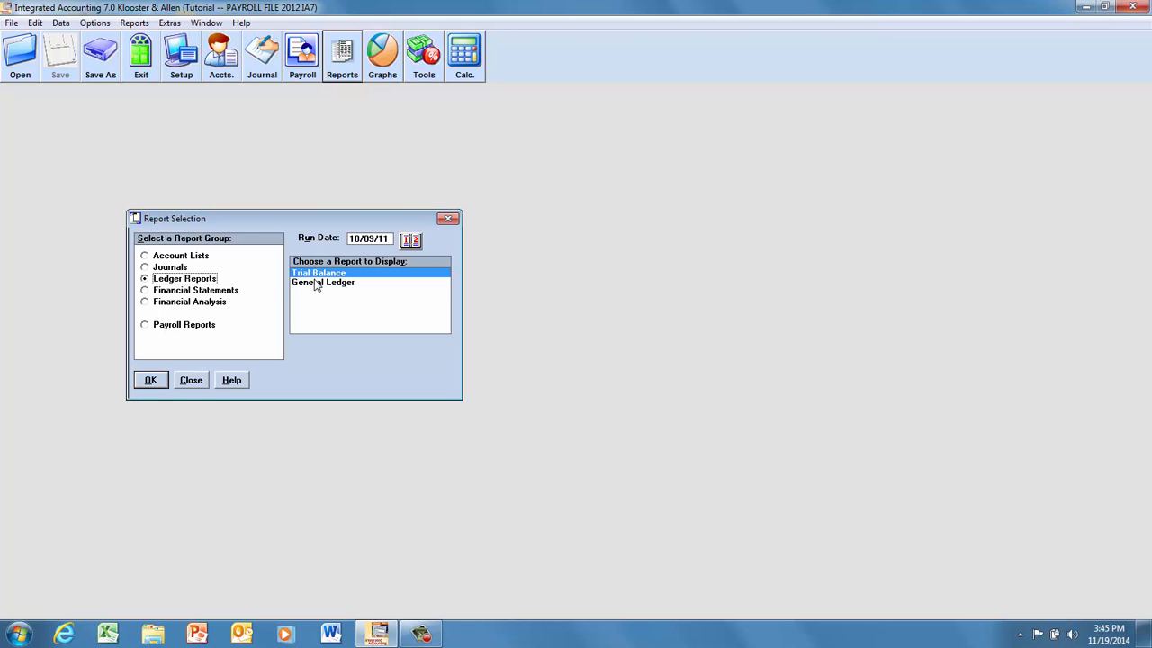
pyautogui.click(315, 284)
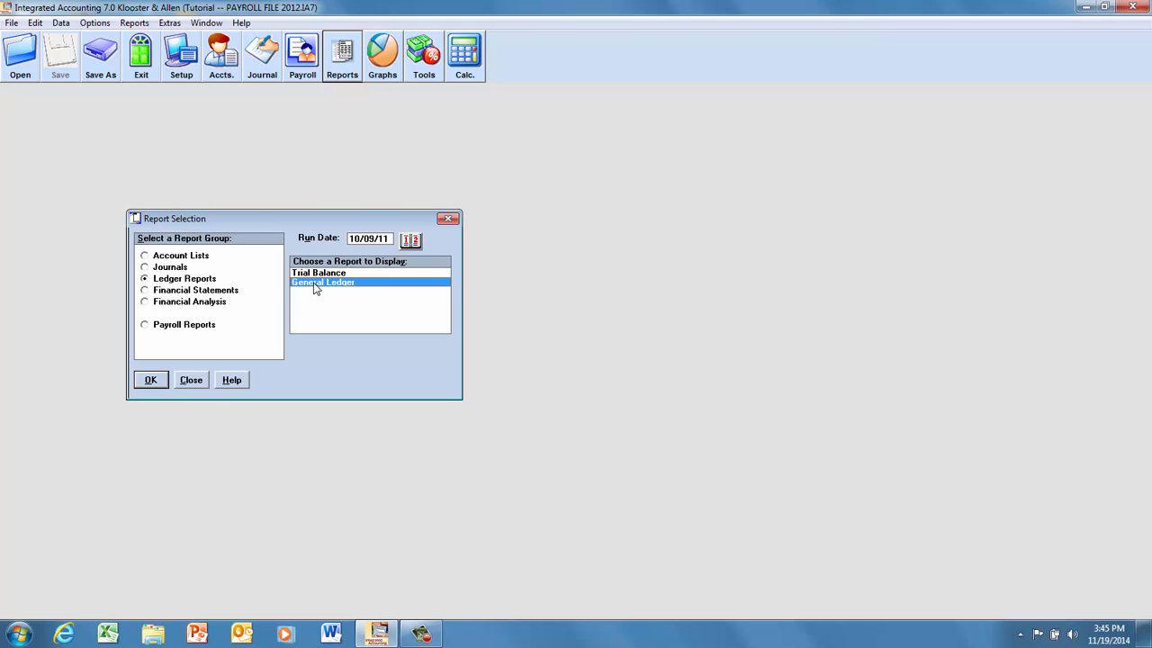
pyautogui.click(149, 381)
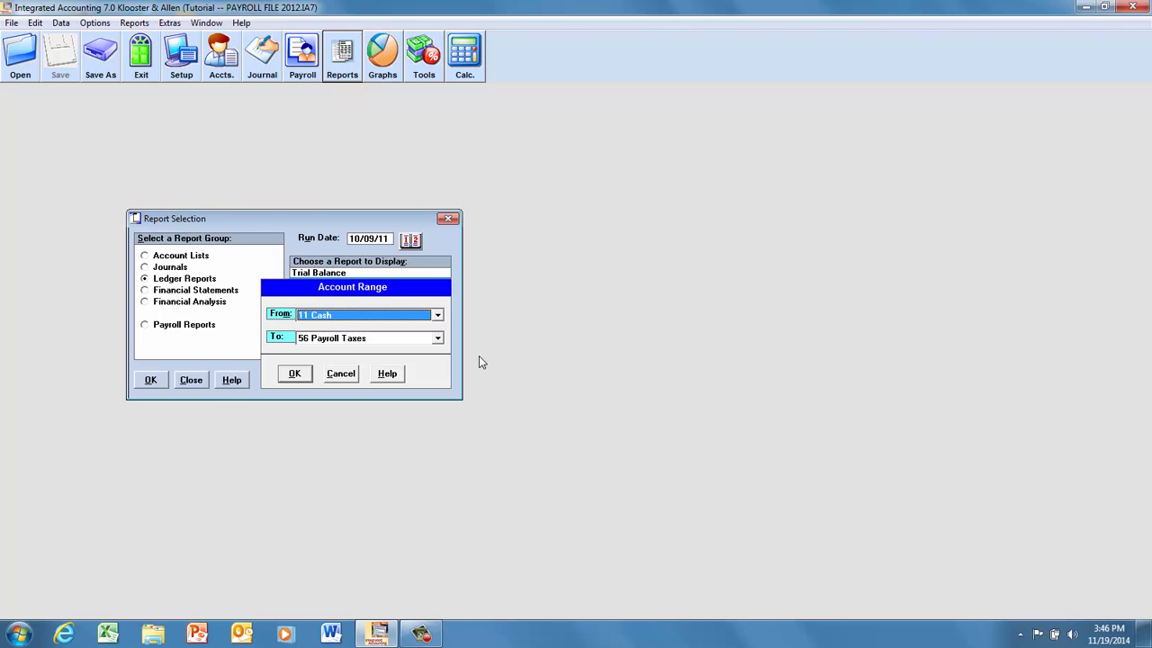
pyautogui.click(437, 316)
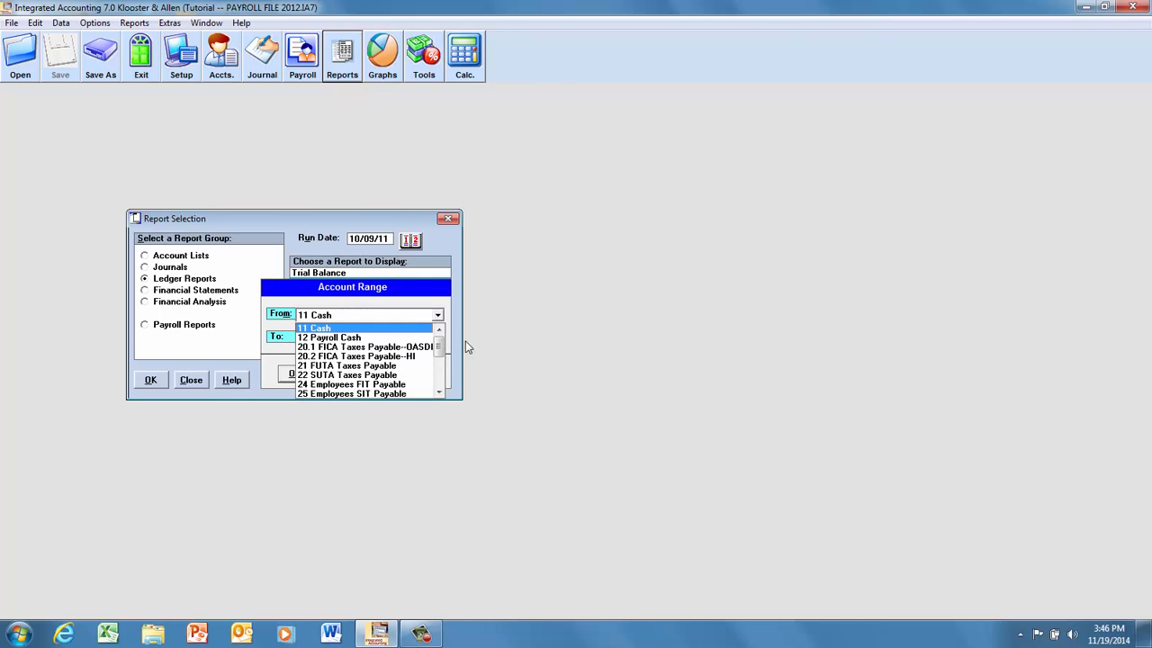
pyautogui.click(342, 396)
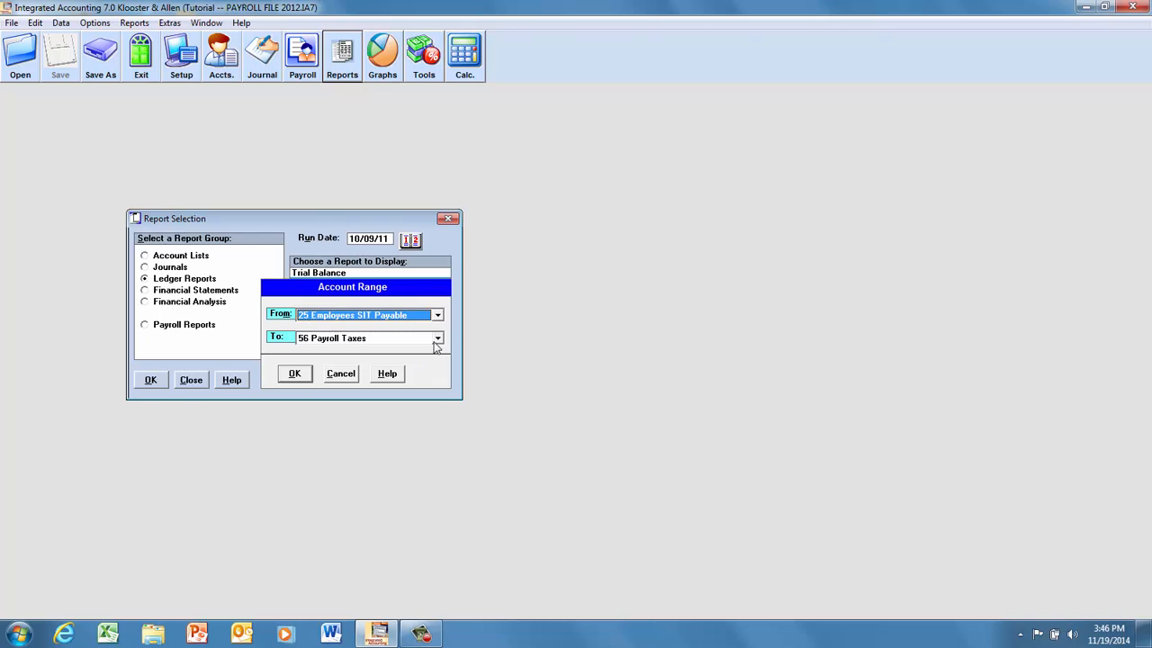
pyautogui.click(437, 339)
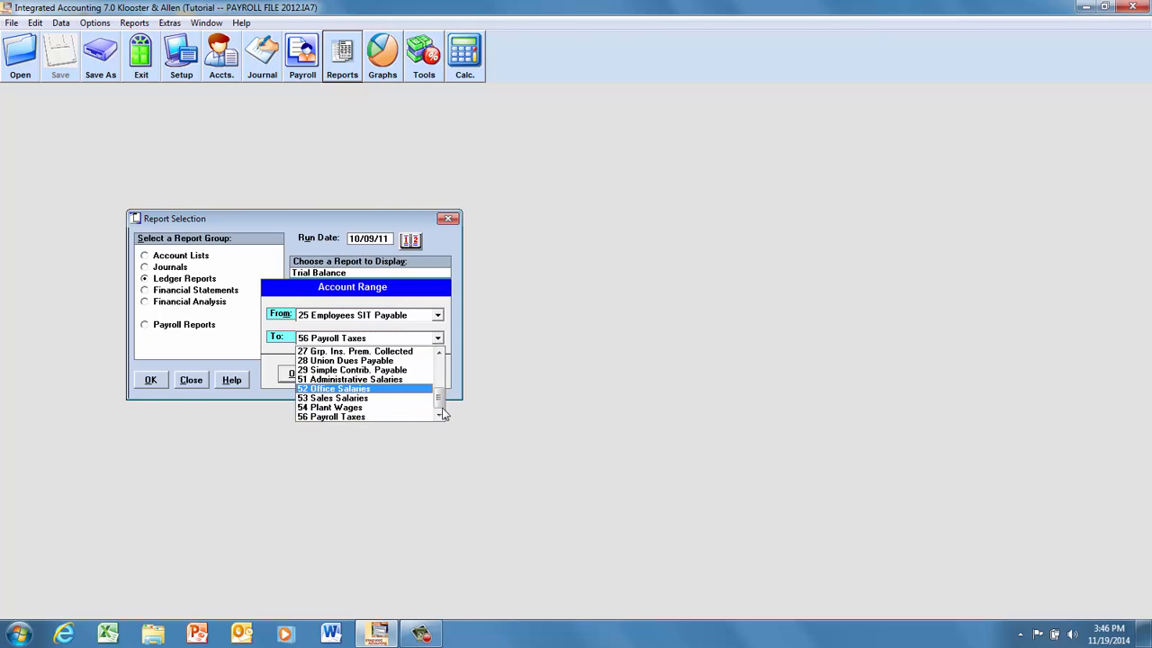
pyautogui.moveTo(441, 407); pyautogui.dragTo(442, 362)
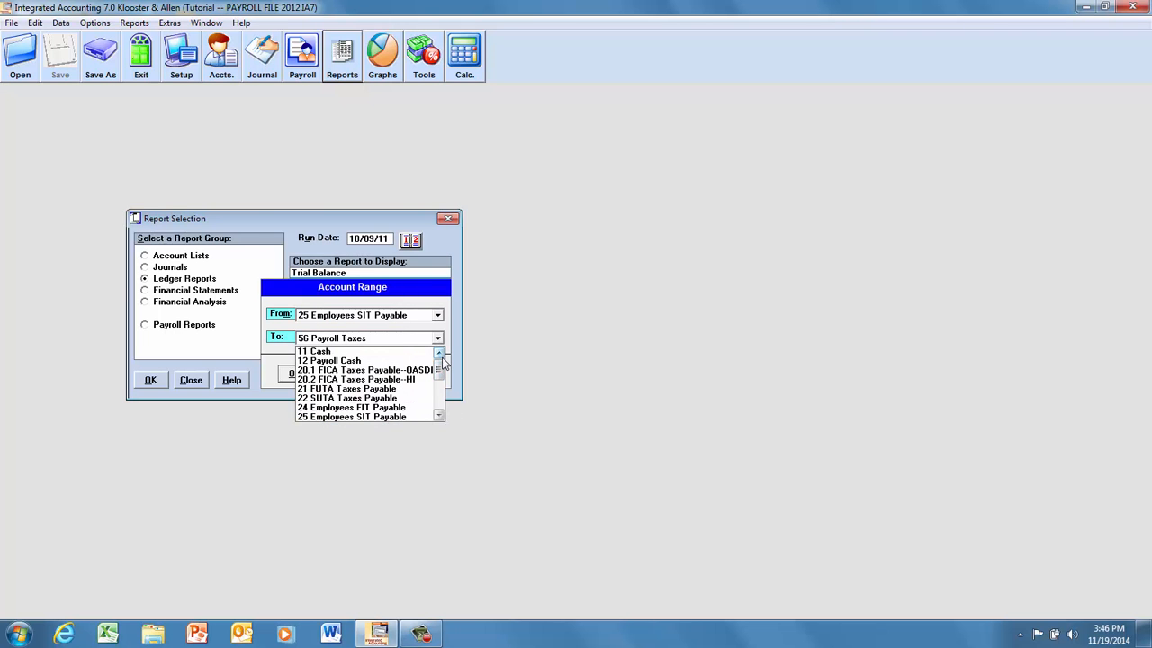
pyautogui.click(383, 415)
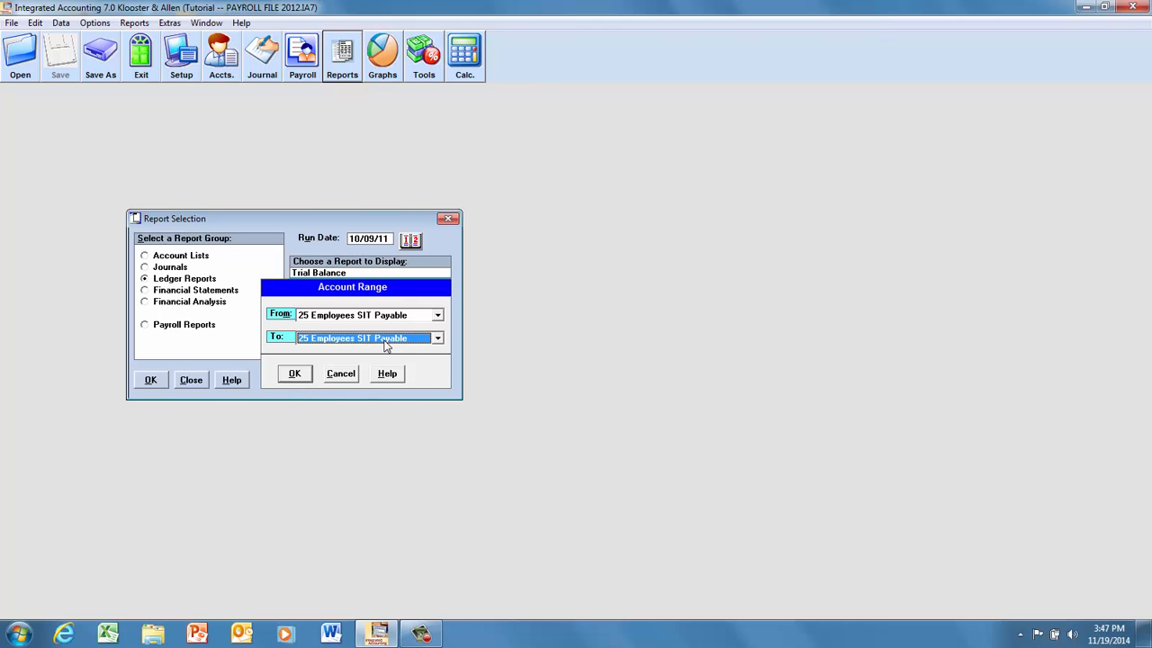
pyautogui.click(295, 374)
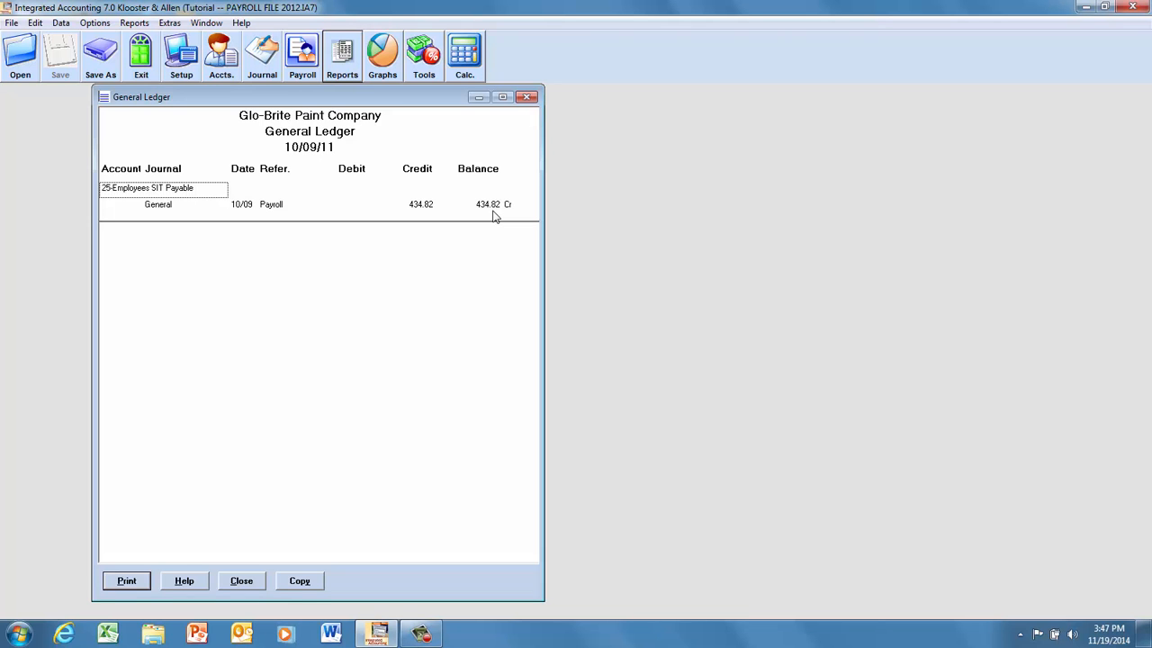
pyautogui.click(528, 98)
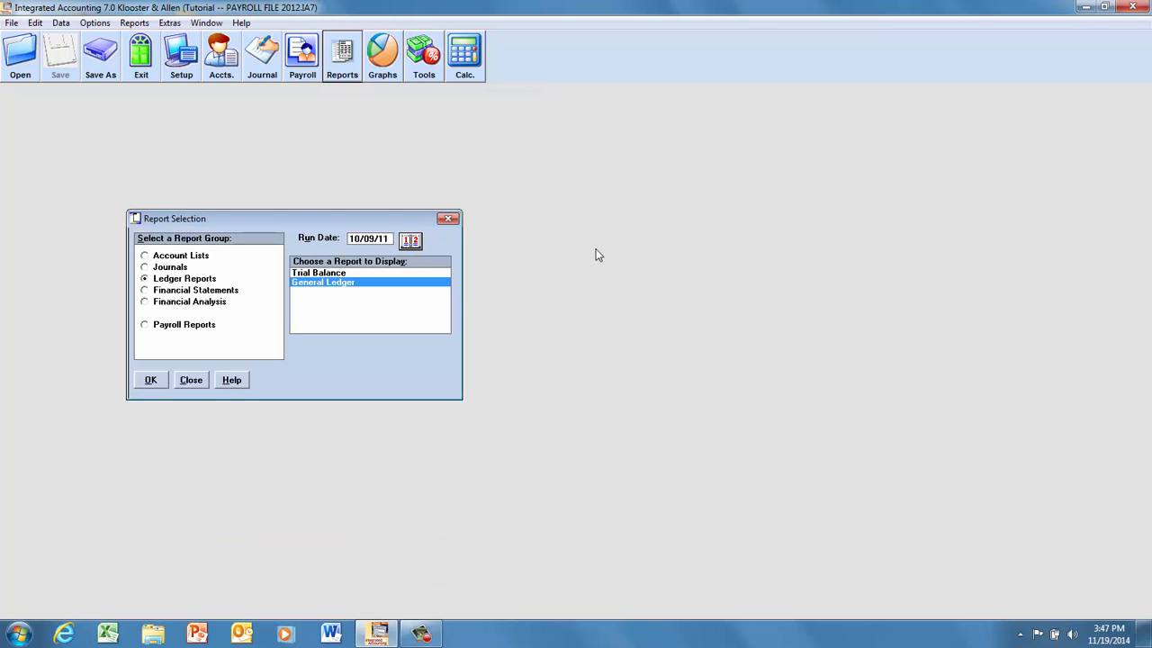
# Display the General Ledger report for the full account range from 11 Cash to 56 Payroll Taxes, and close it.
pyautogui.click(150, 380)
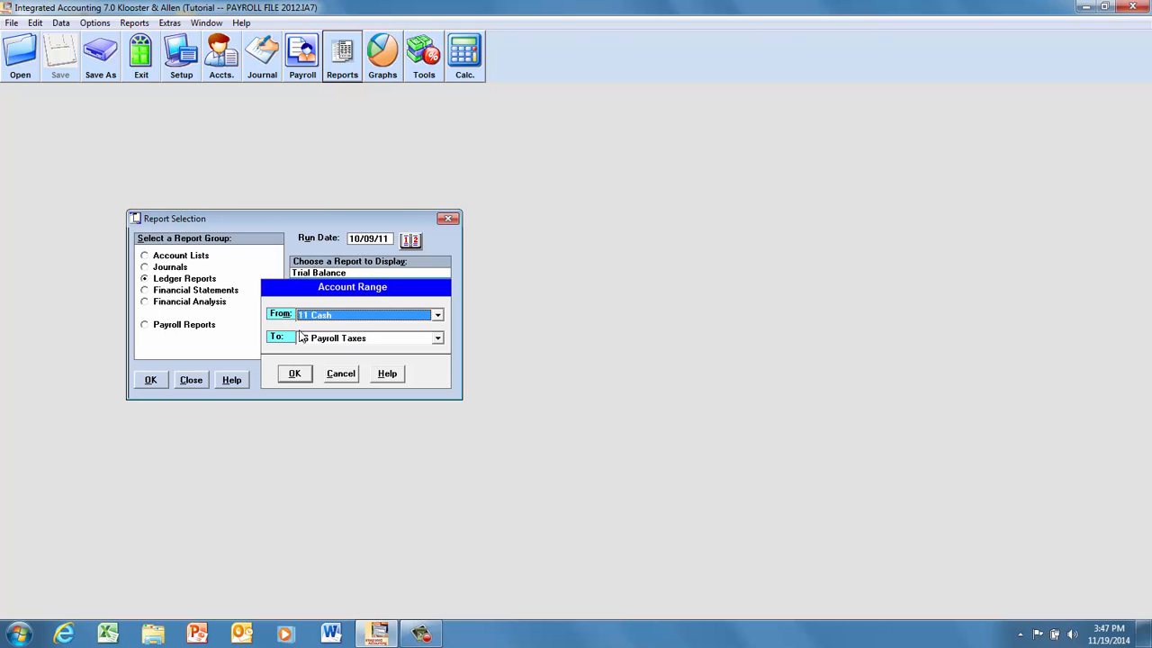
pyautogui.click(294, 373)
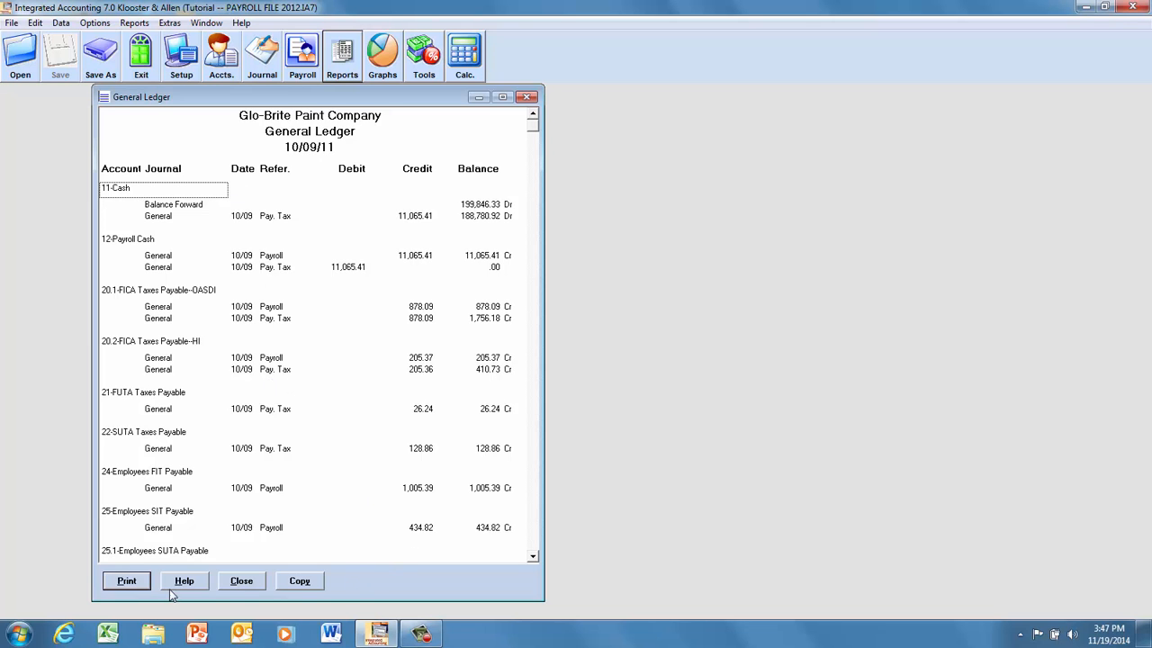
pyautogui.click(241, 581)
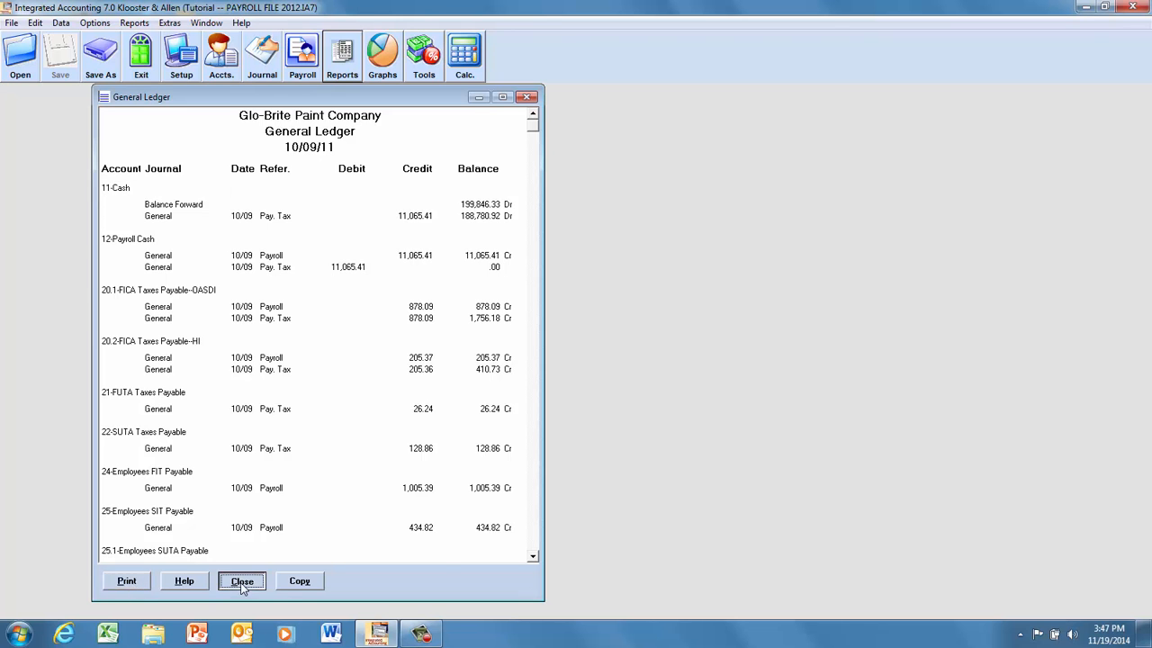
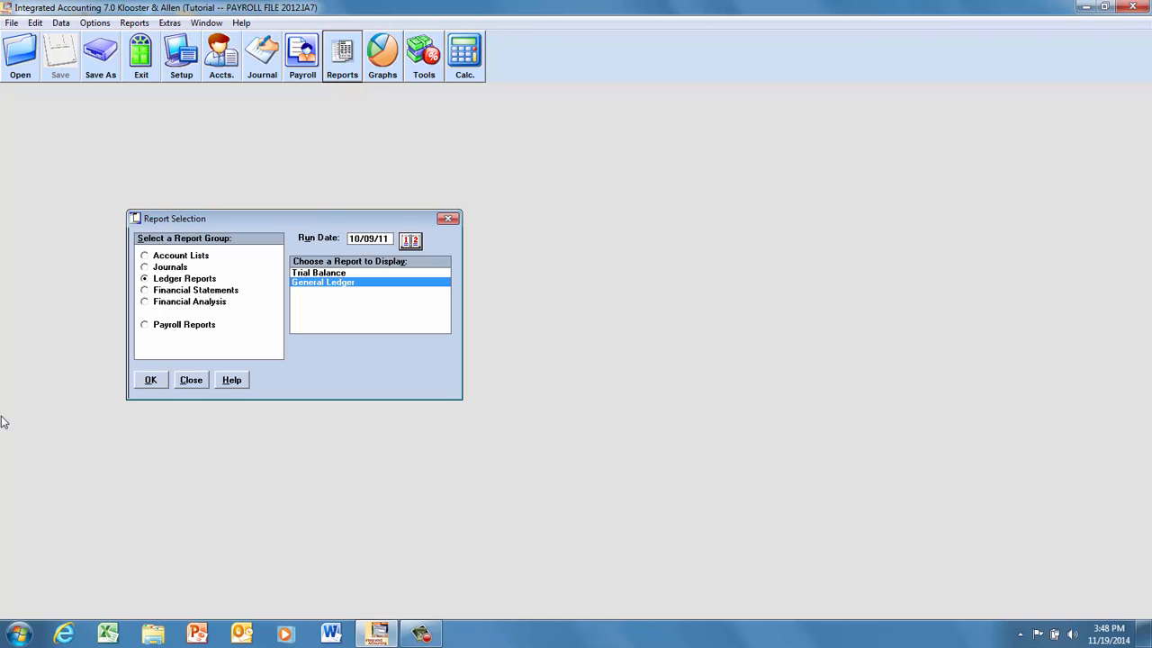
# Display the Employee List payroll report, review it through the last employee, and close the report and the report selection.
pyautogui.click(144, 256)
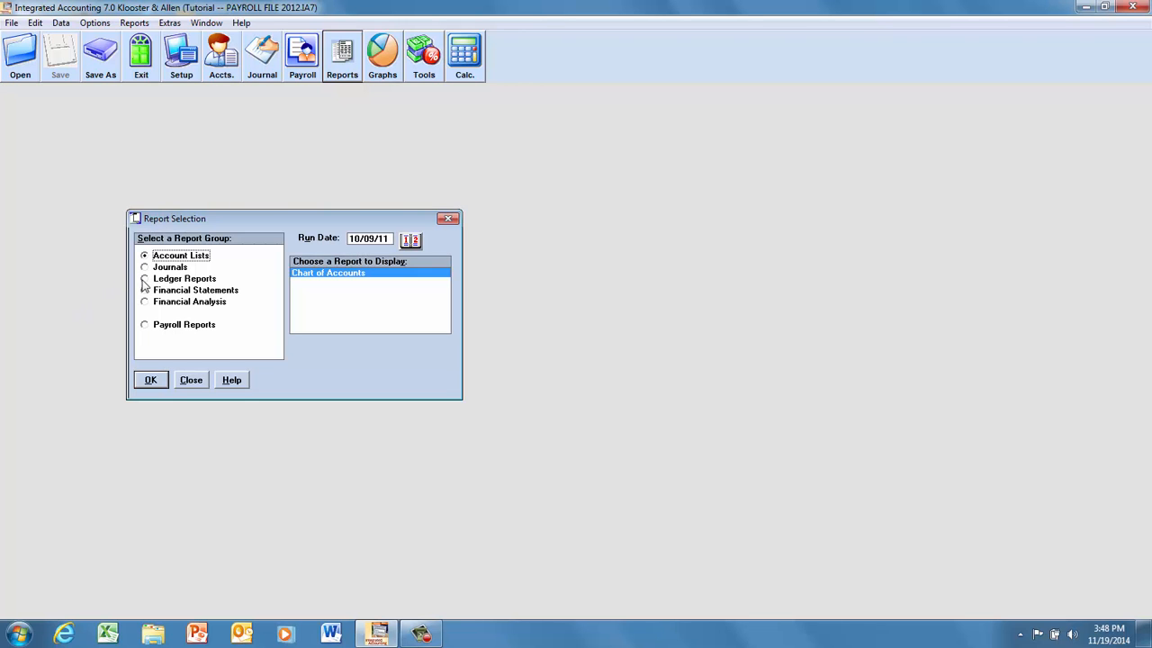
pyautogui.click(144, 326)
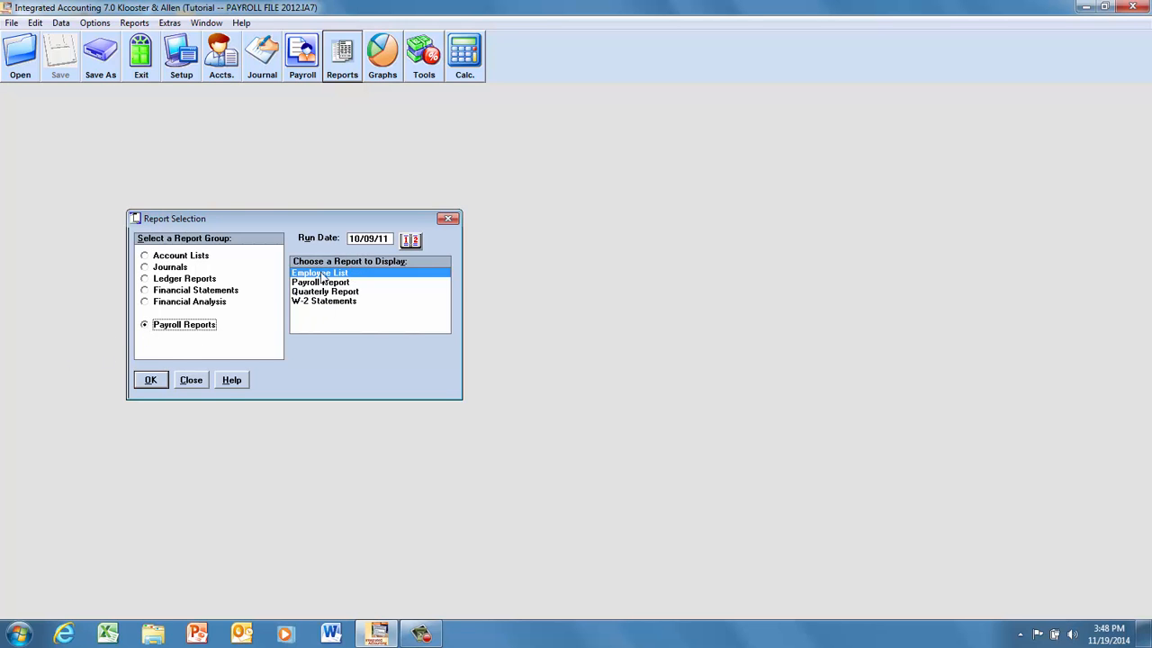
pyautogui.click(151, 380)
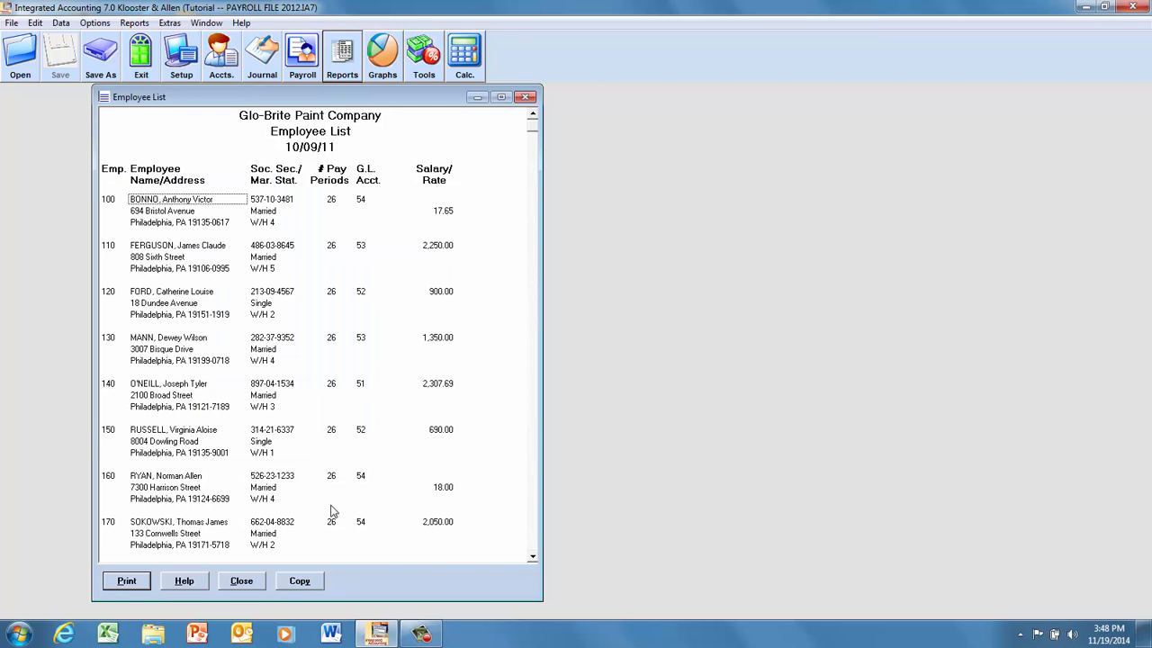
pyautogui.scroll(-5, 533, 558)
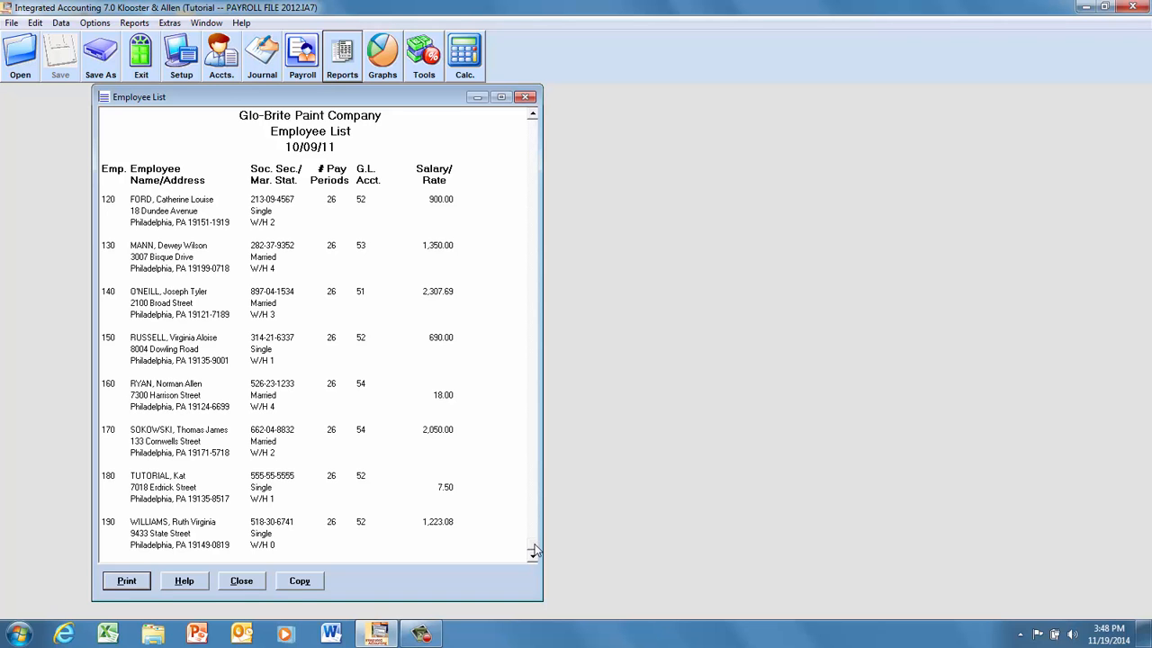
pyautogui.click(527, 98)
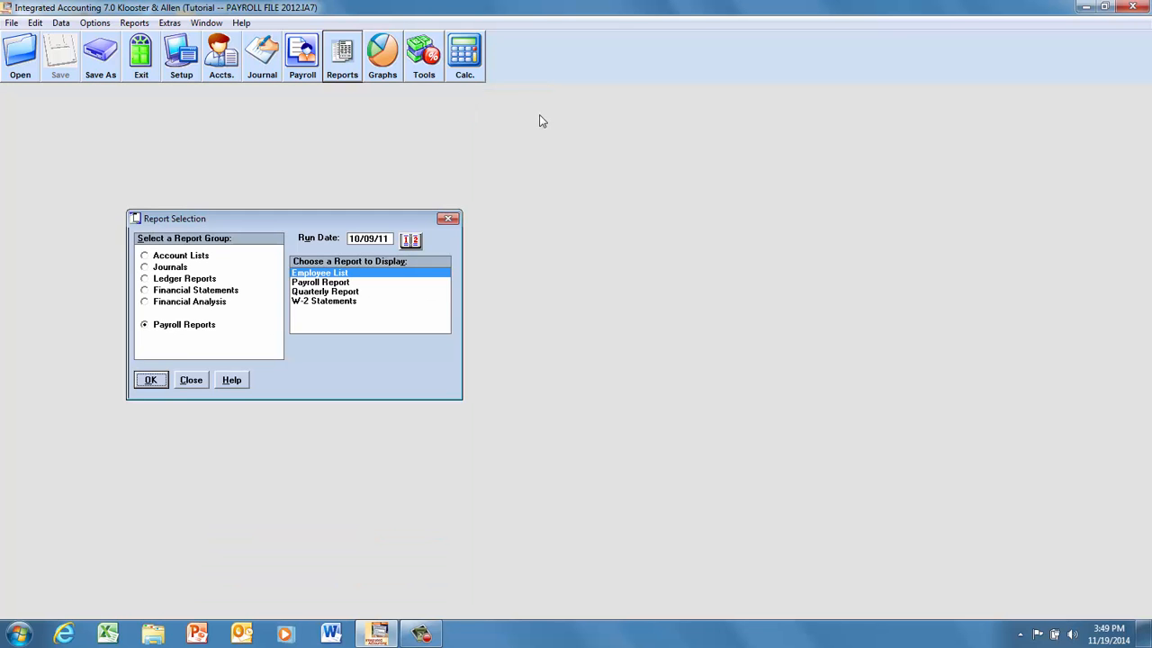
pyautogui.click(194, 380)
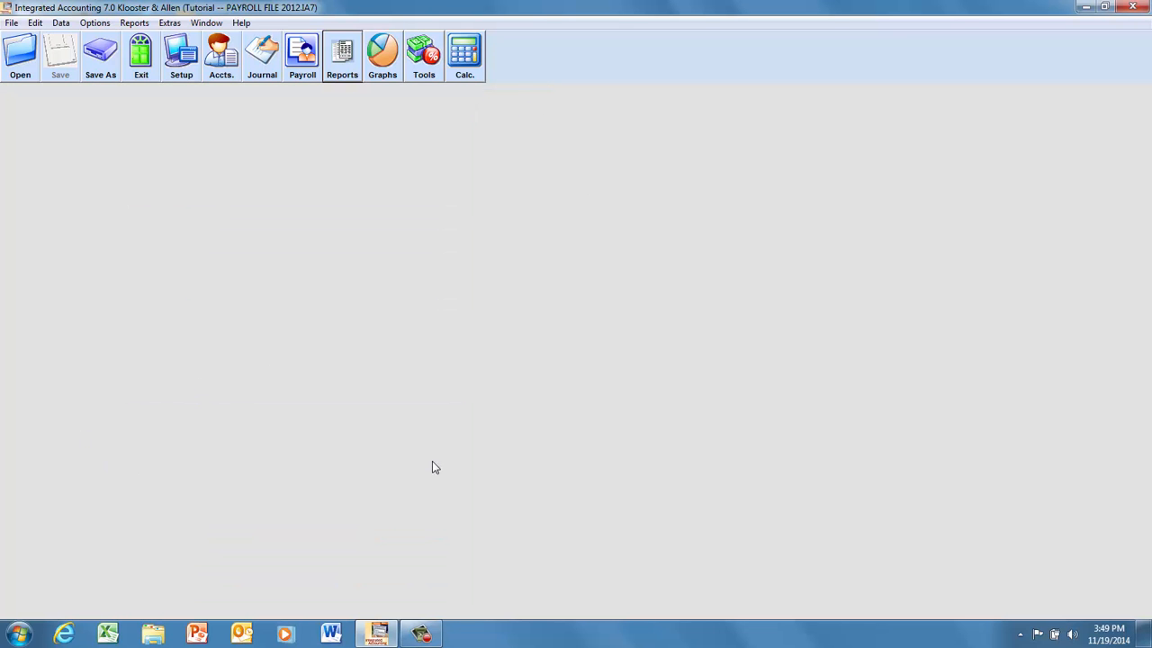